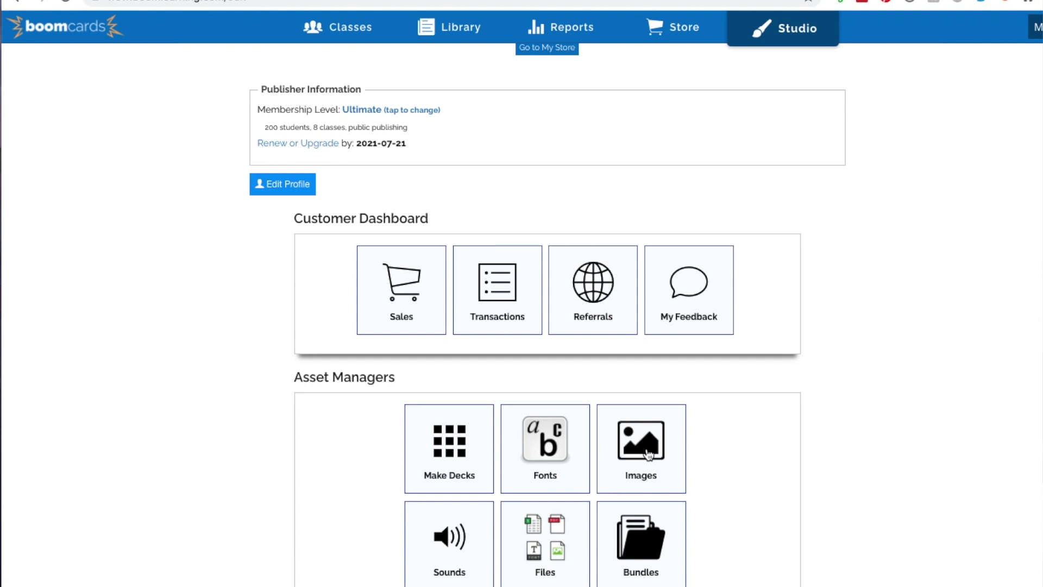
- From Make Decks, create a new Untitled Deck so it opens in the card editor
left_click(449, 440)
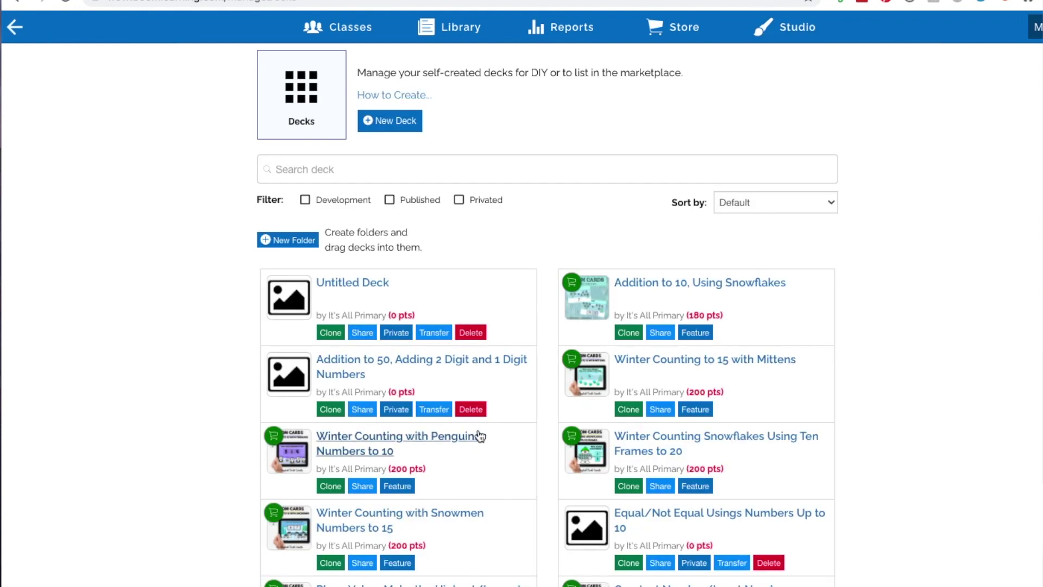
left_click(395, 121)
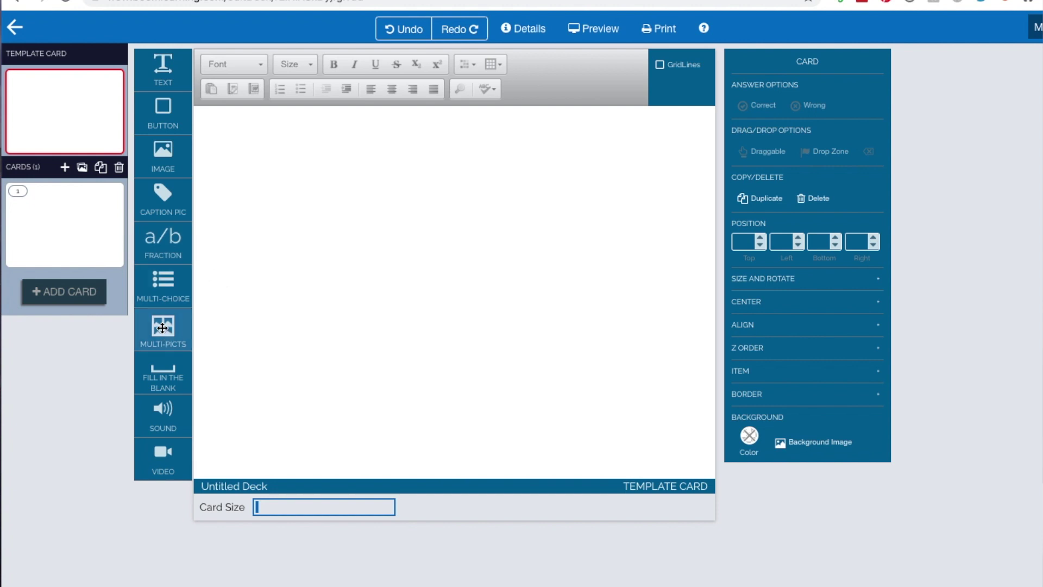
- Add a multi-picture grid to the template card, move it higher, and select it on card 1
left_click_drag(161, 328, 419, 343)
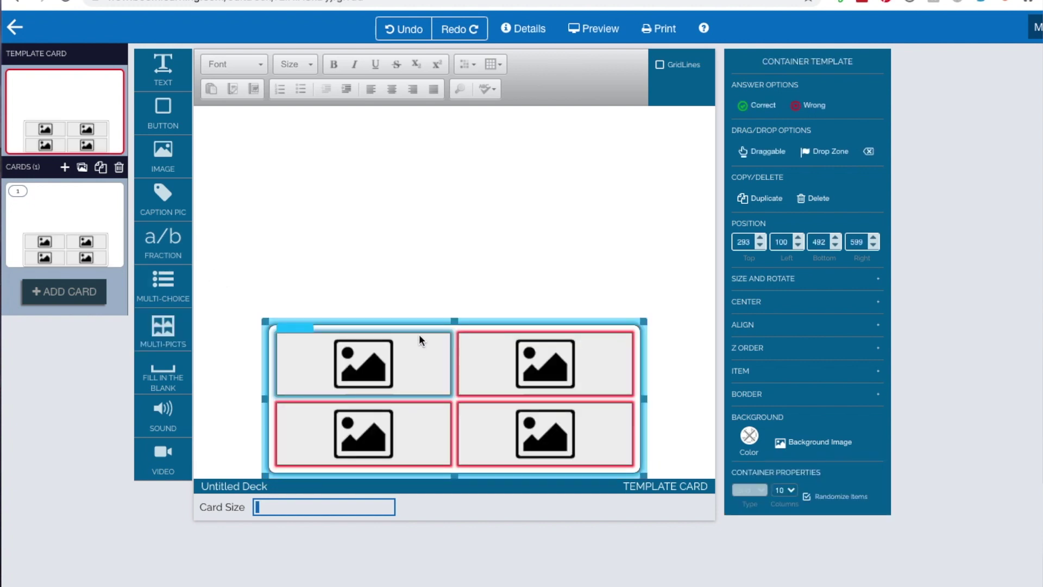
left_click_drag(467, 321, 465, 301)
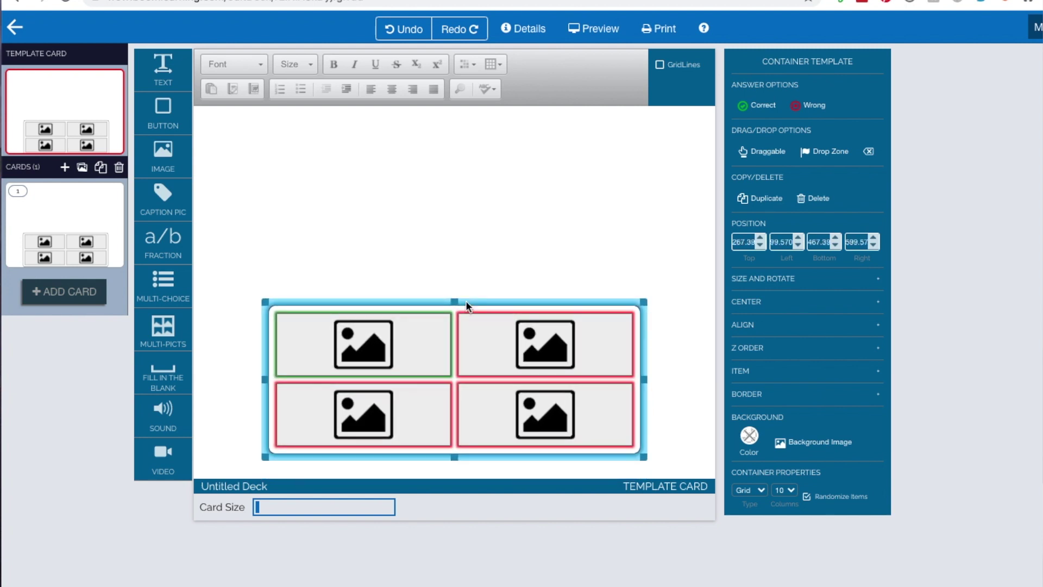
left_click(96, 202)
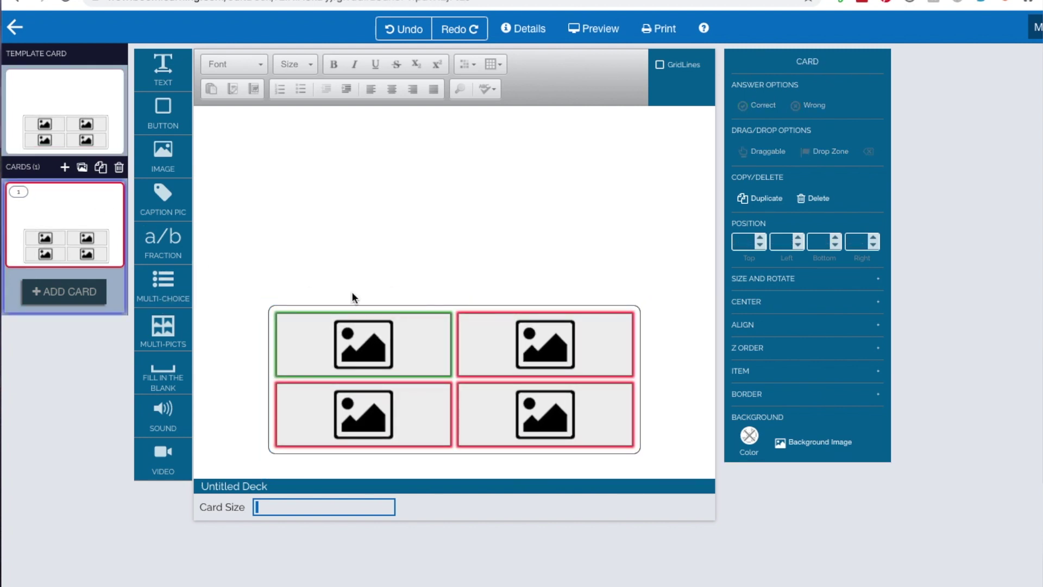
left_click(372, 336)
- Fill the grid slots with bear, hippo and frog pictures, then delete the pig
left_click(372, 337)
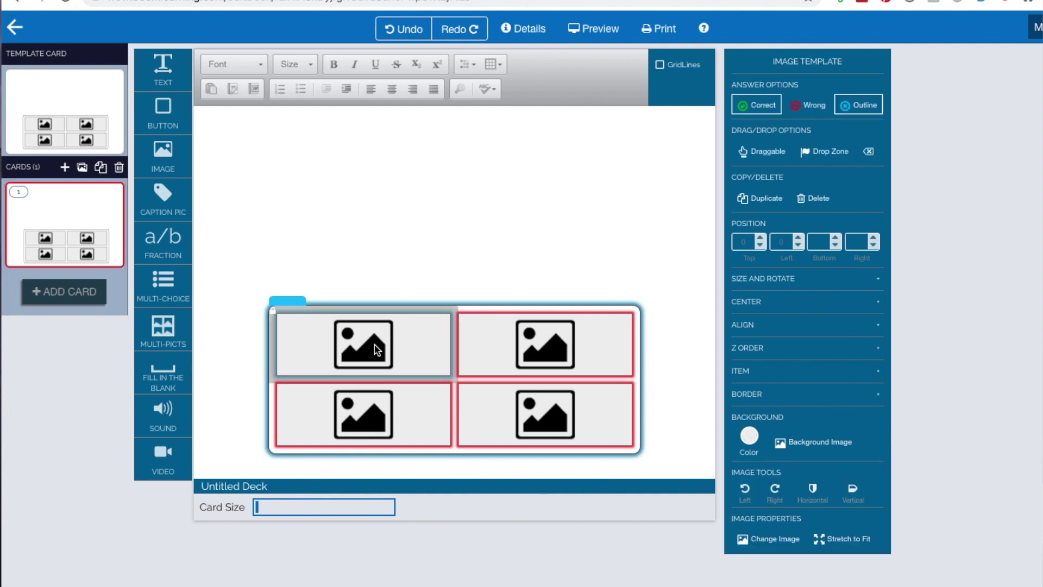
left_click(767, 539)
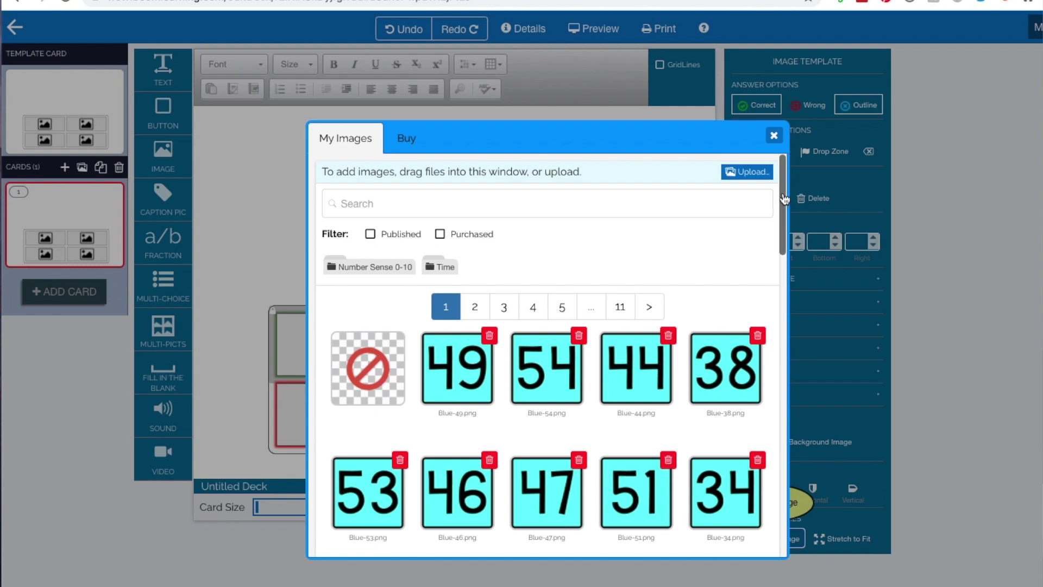
scroll(769, 217, "down", 10)
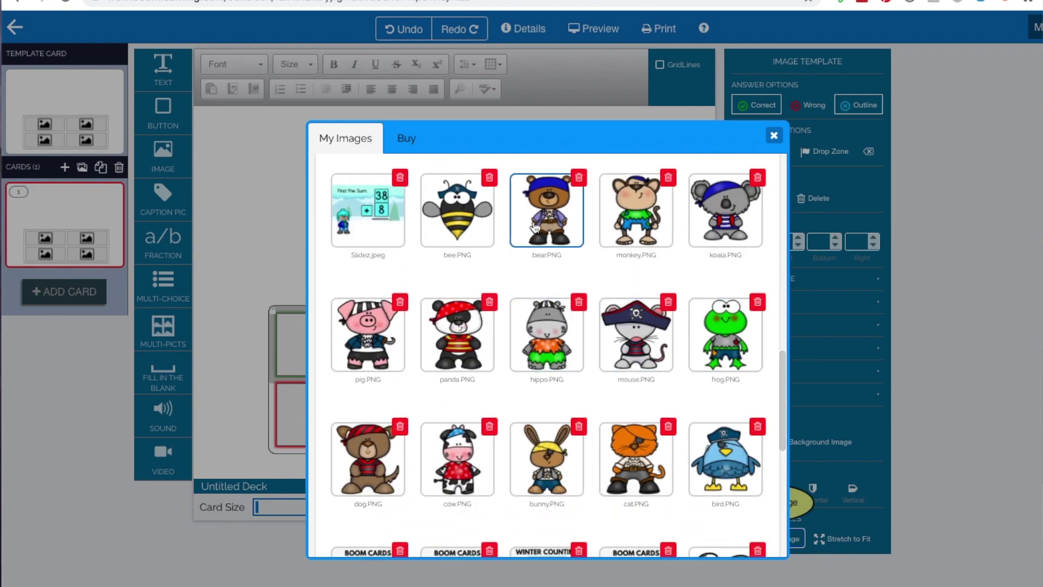
left_click(535, 226)
left_click(529, 356)
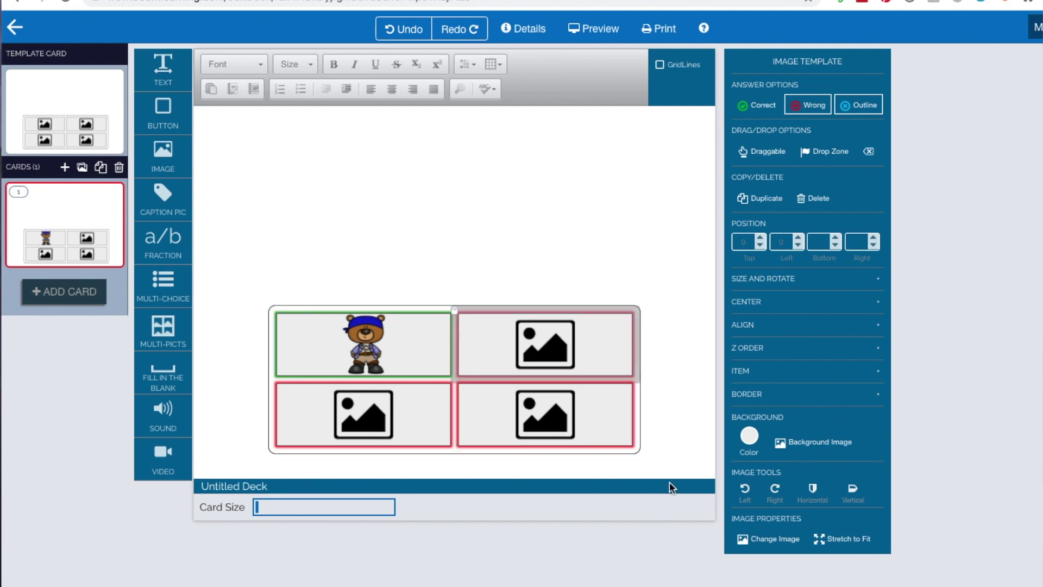
left_click(767, 539)
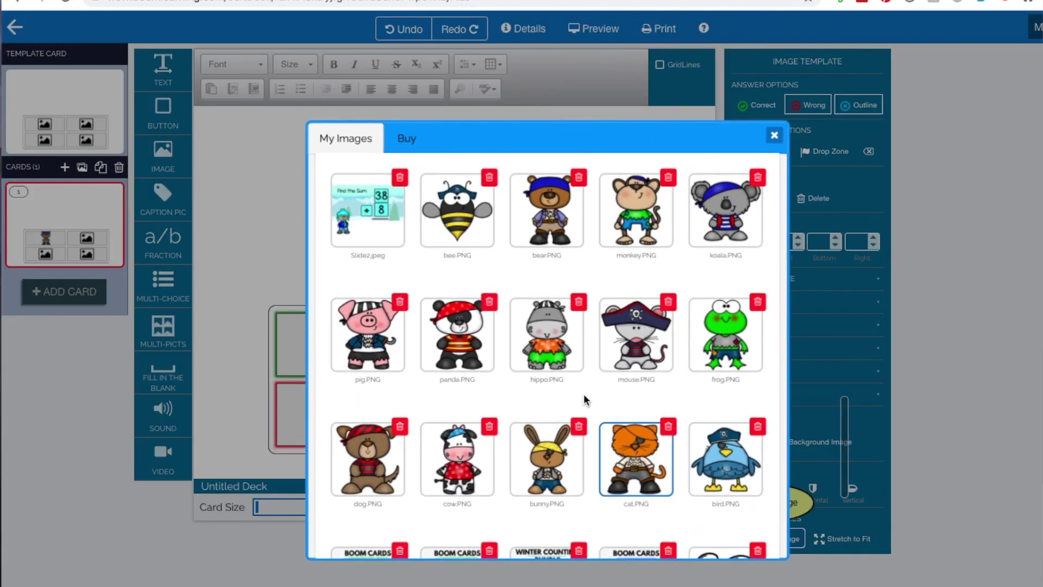
left_click(539, 330)
left_click(375, 404)
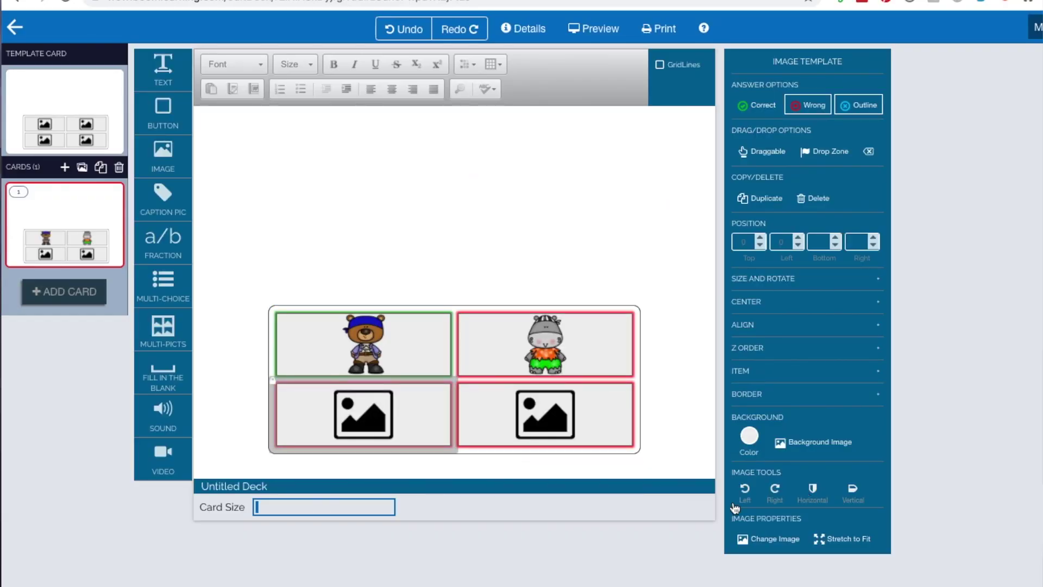
left_click(767, 539)
left_click(722, 335)
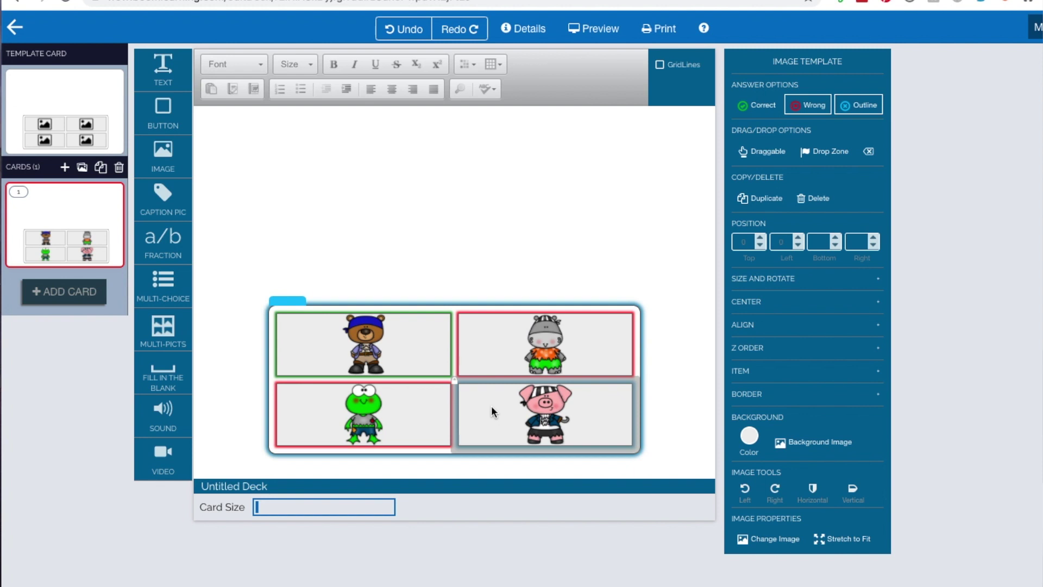
left_click(816, 199)
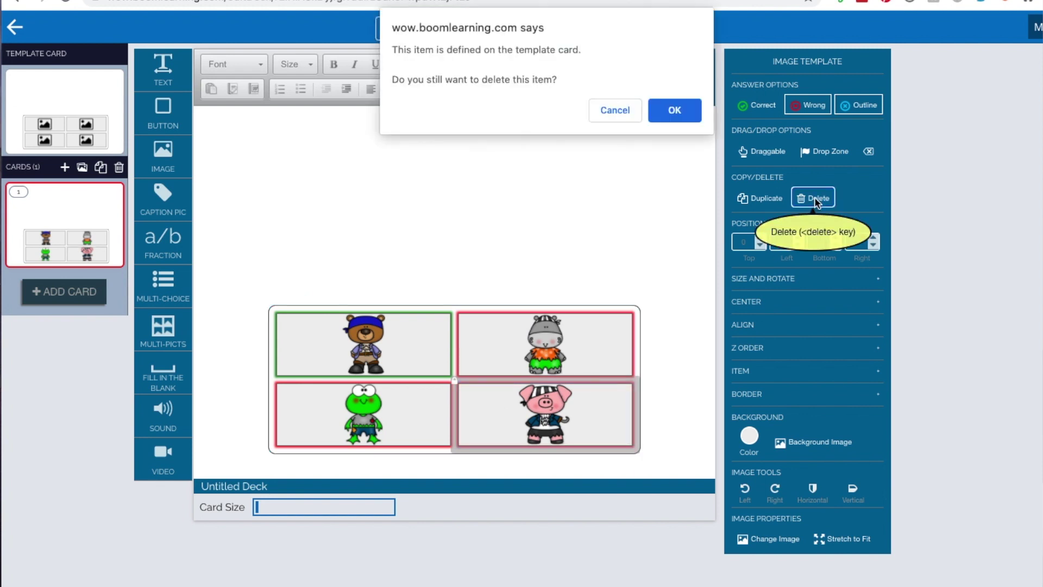
- Confirm removing the pig, duplicate the frog into the empty slot, and select the whole grid
left_click(666, 115)
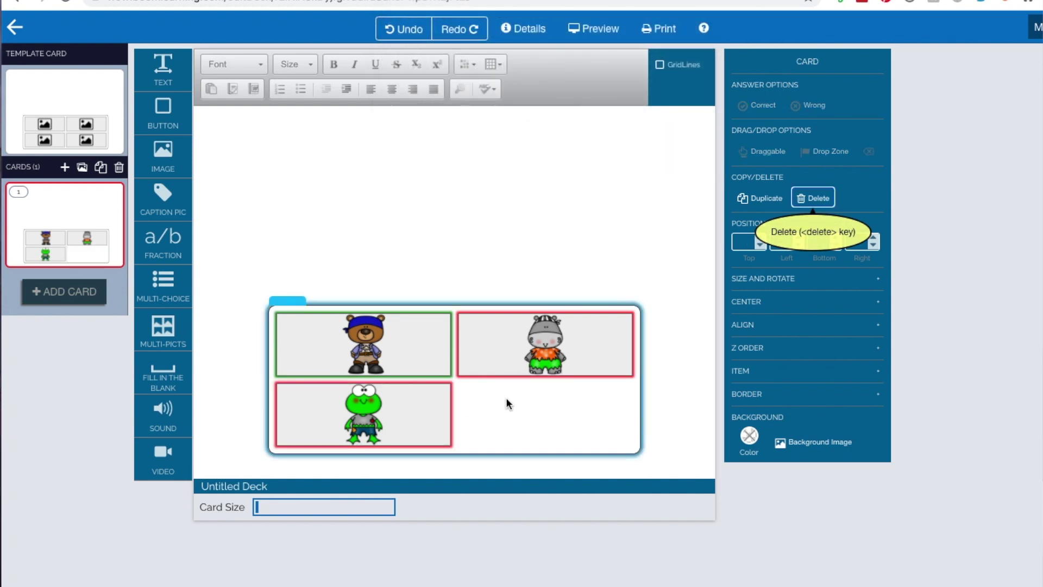
left_click(434, 401)
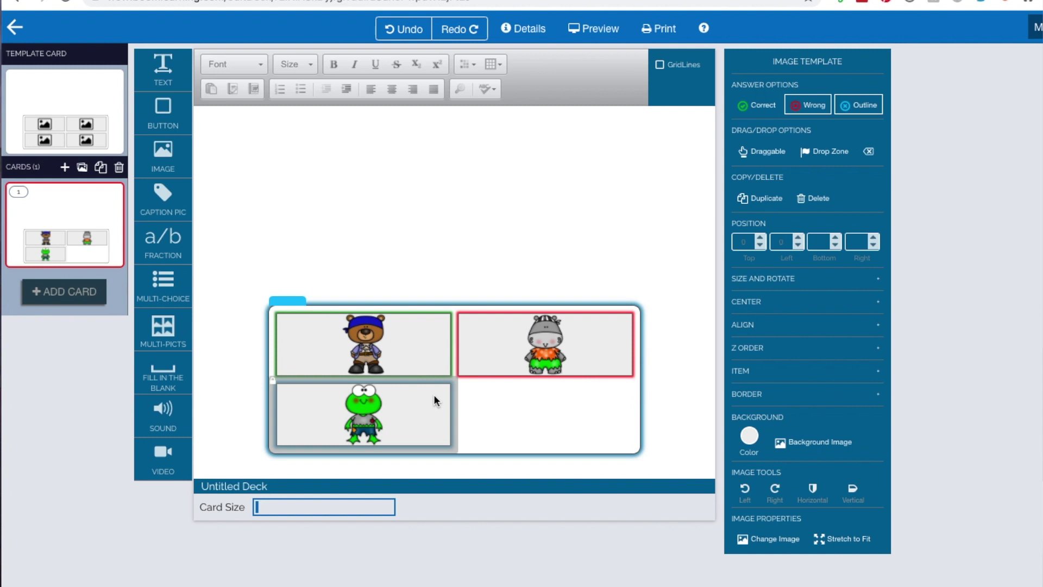
left_click(760, 199)
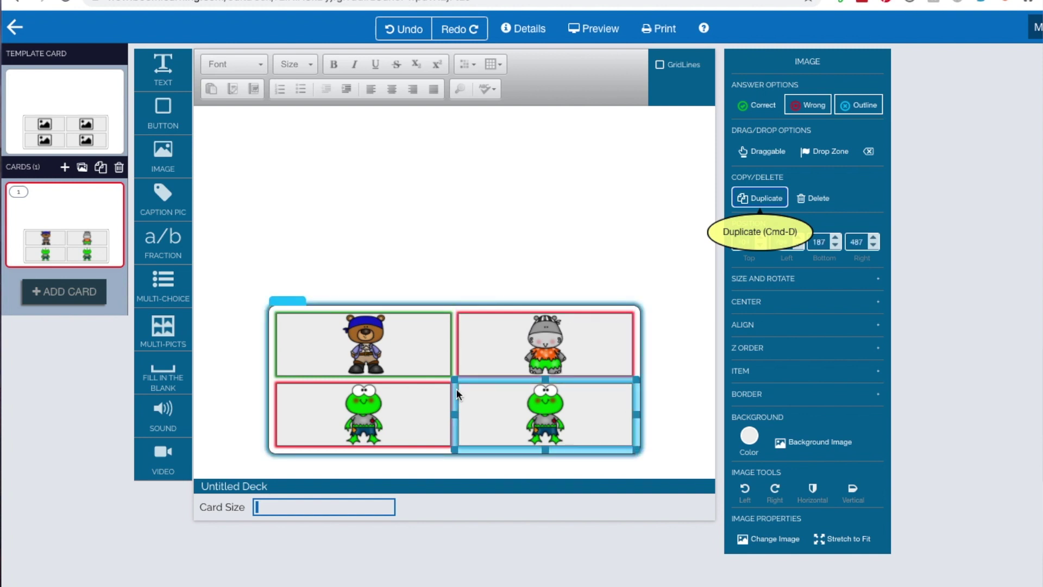
left_click(274, 308)
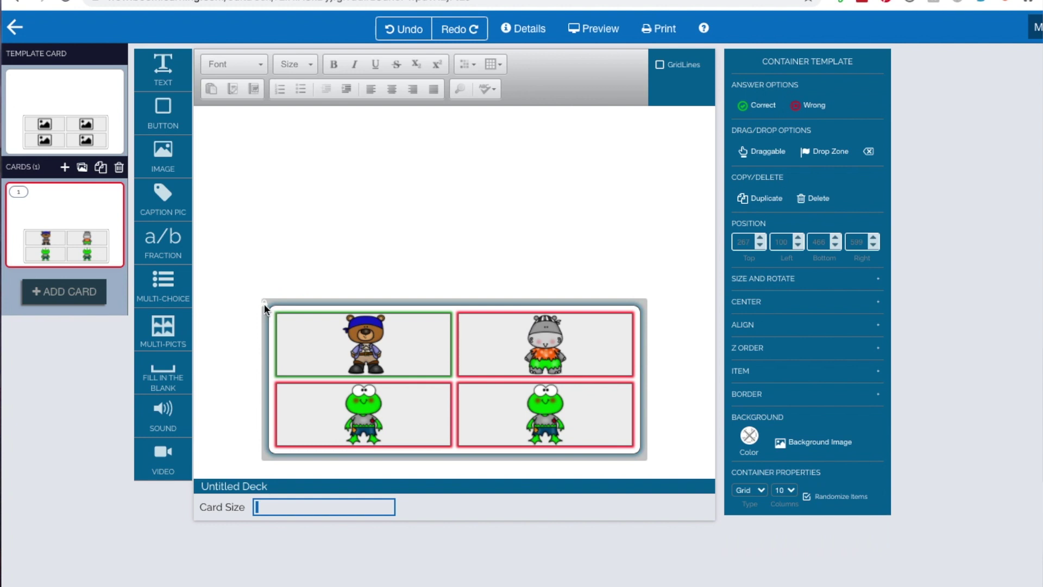
left_click(264, 304)
- Shrink the picture grid and set it to a single column
left_click_drag(644, 457, 456, 442)
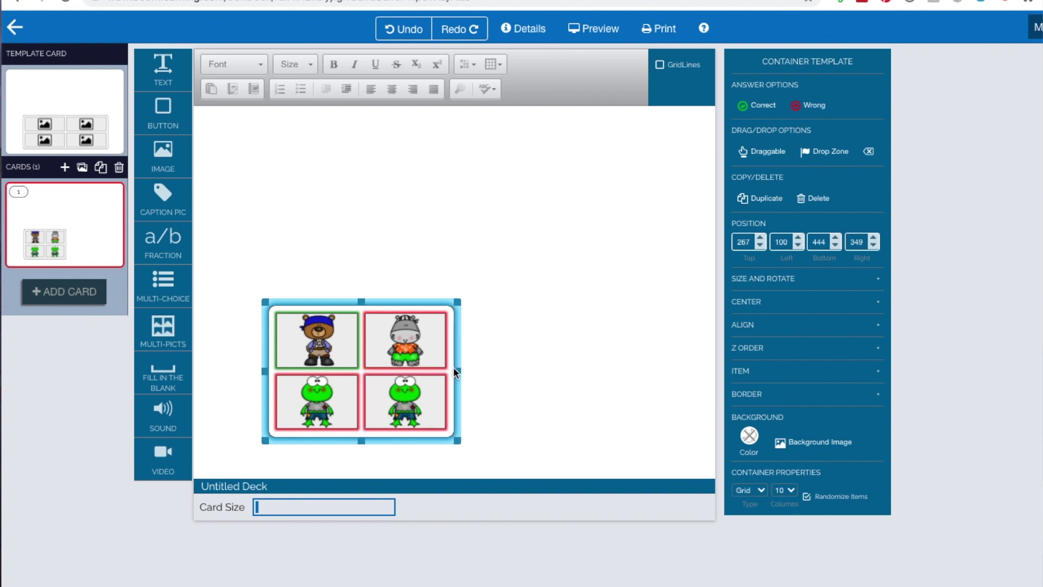
left_click_drag(457, 440, 457, 439)
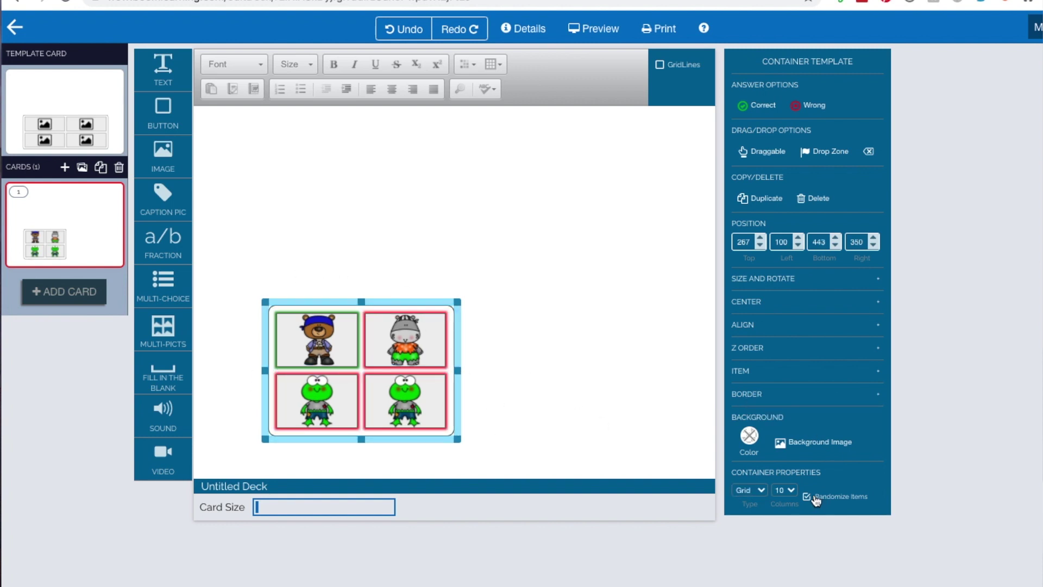
left_click(792, 492)
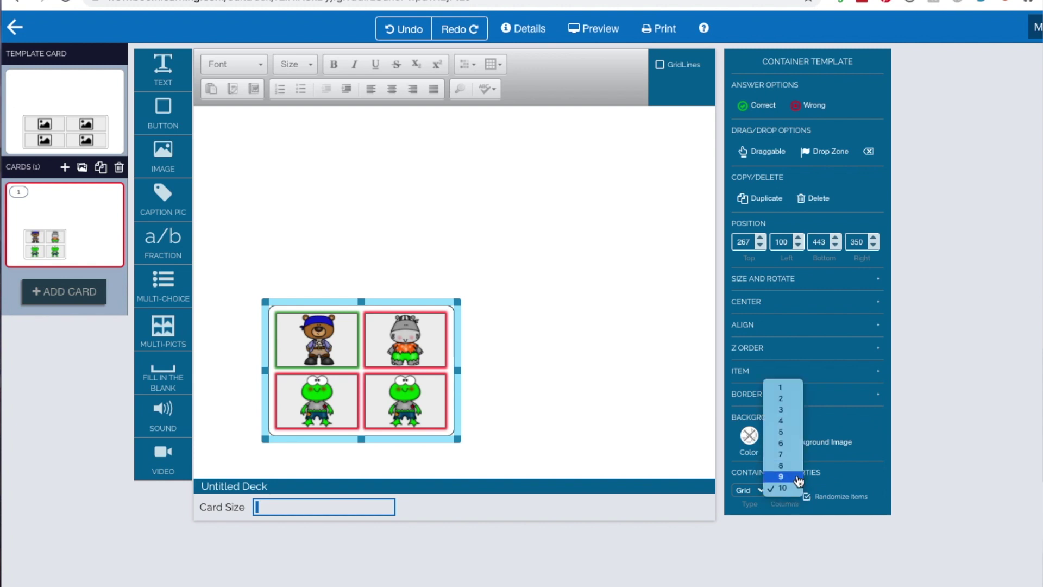
left_click(782, 389)
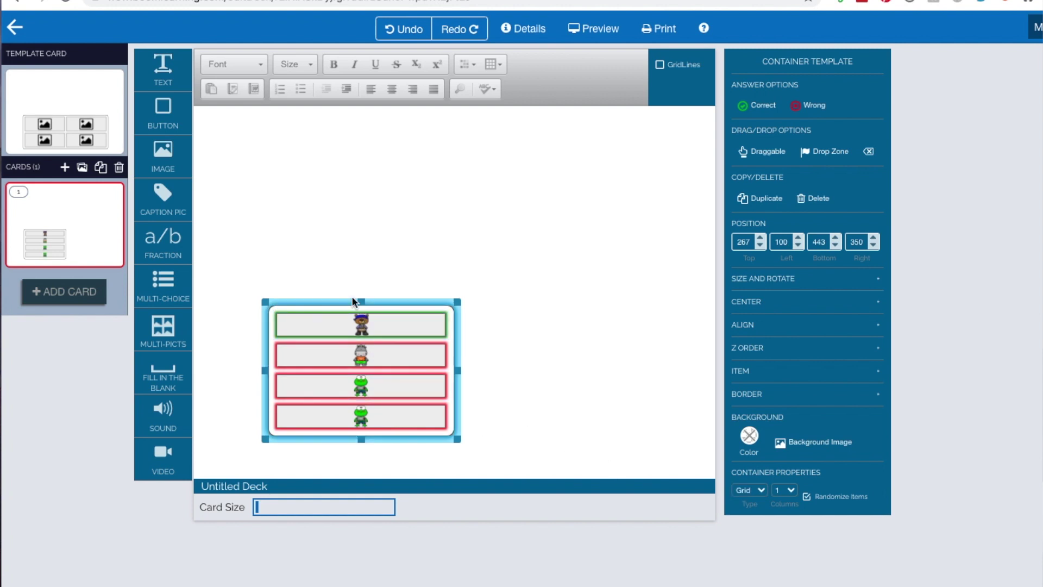
- Switch the grid to 4 columns and widen it to the right, so the pictures sit side by side
left_click(308, 322)
left_click(403, 365)
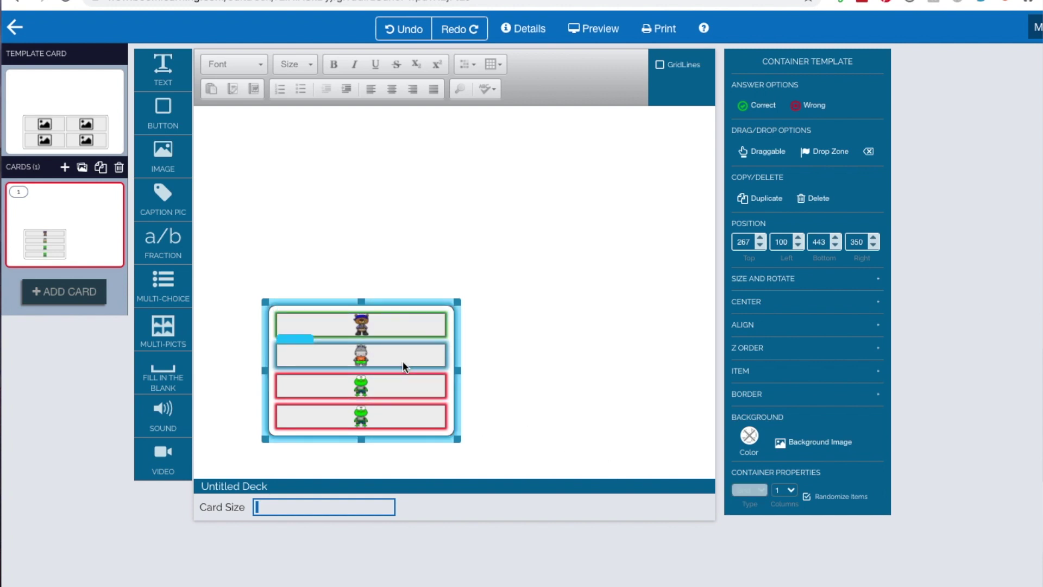
left_click(329, 384)
left_click(491, 418)
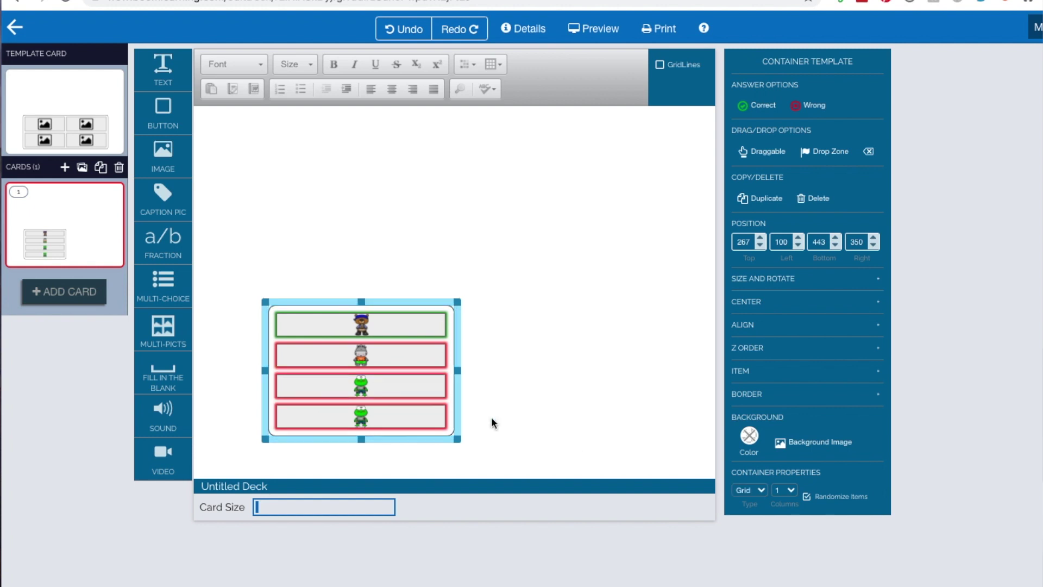
left_click(785, 490)
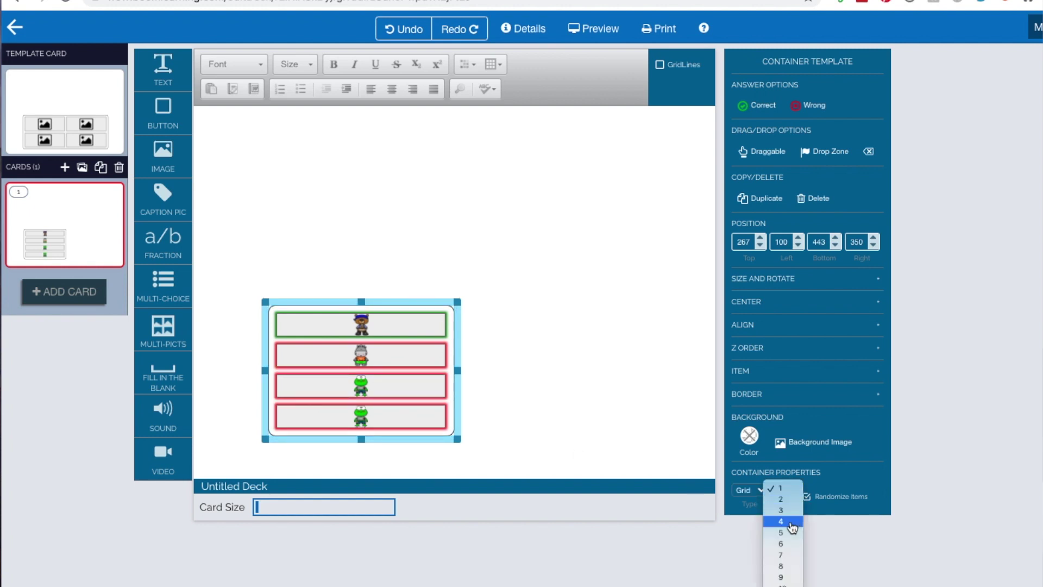
left_click(790, 522)
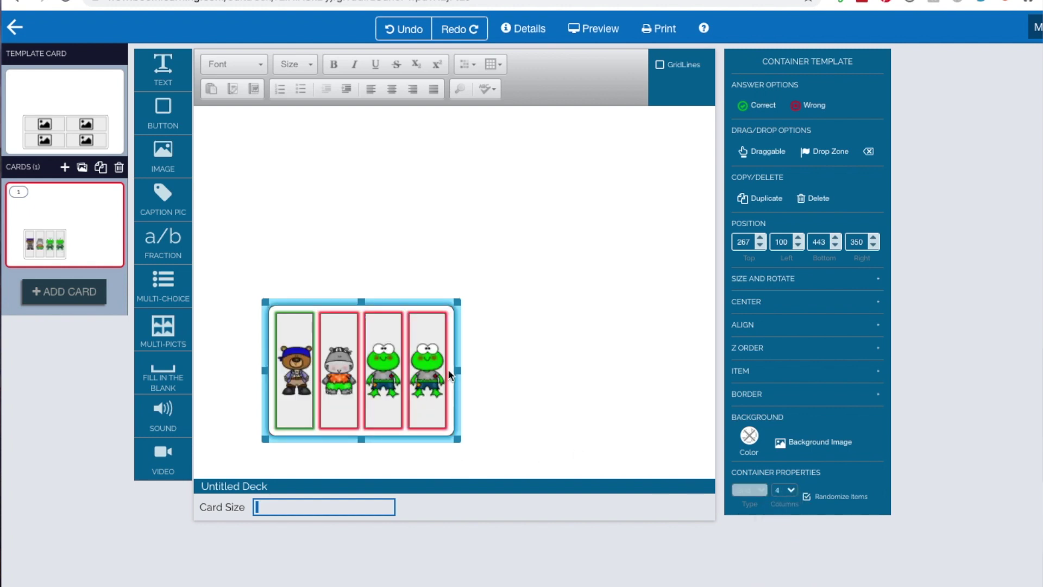
left_click_drag(457, 370, 615, 364)
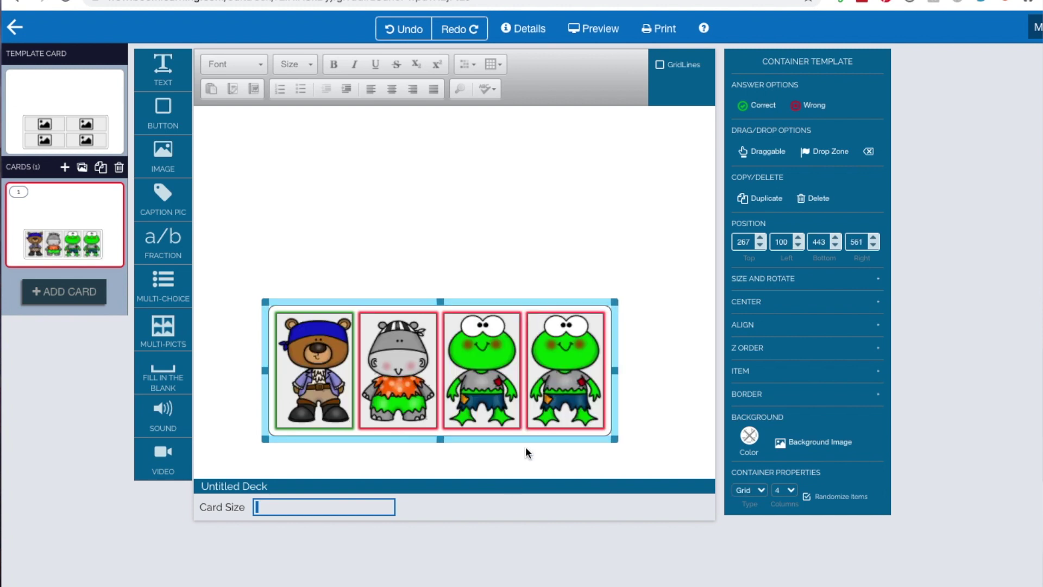
- Replace the fourth frog picture with the bunny picture
left_click(556, 368)
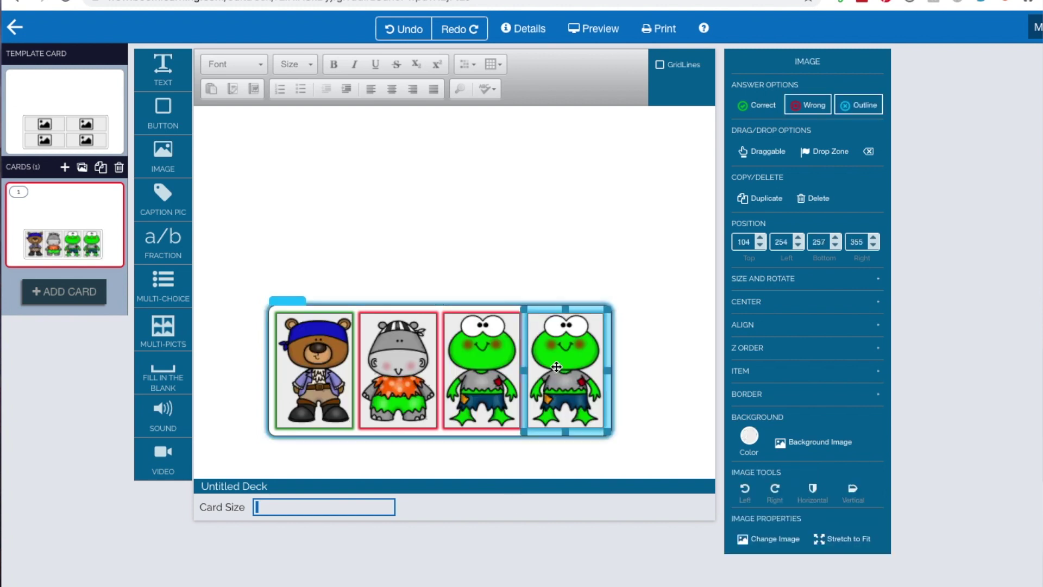
left_click(767, 539)
left_click(624, 478)
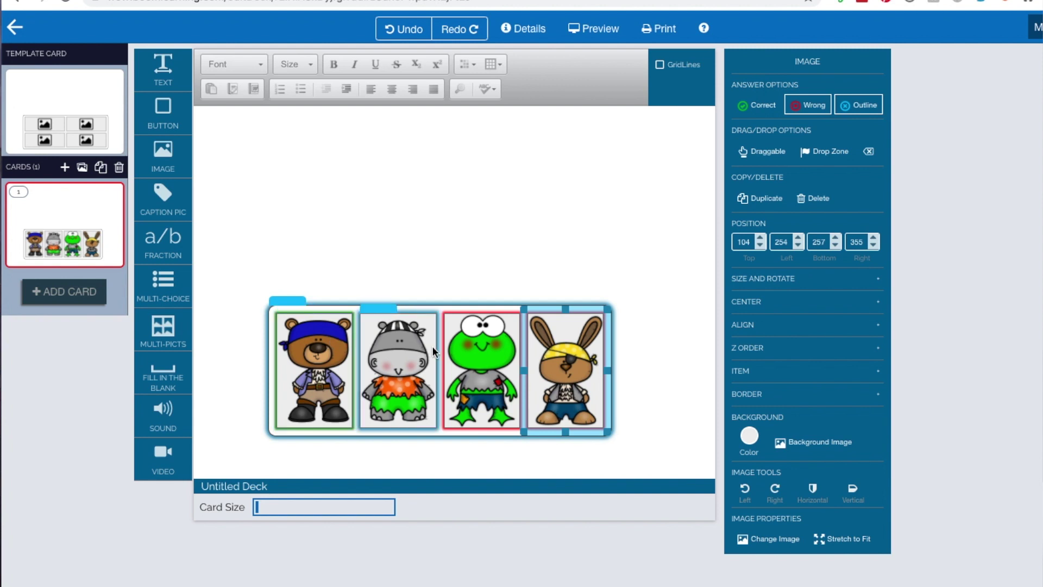
- Make all four character pictures draggable and add a text box to the card
left_click(311, 358)
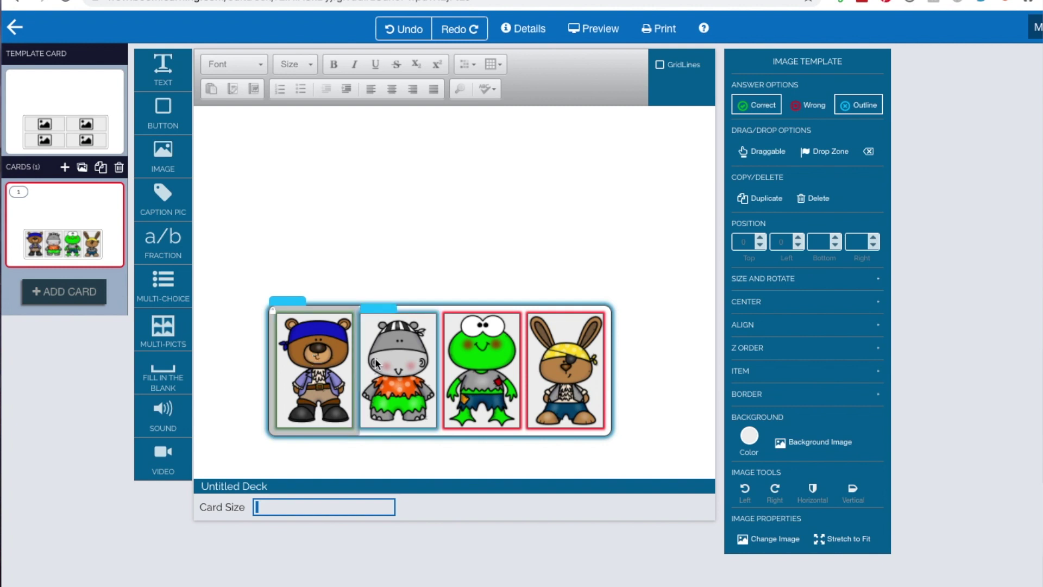
left_click(575, 379)
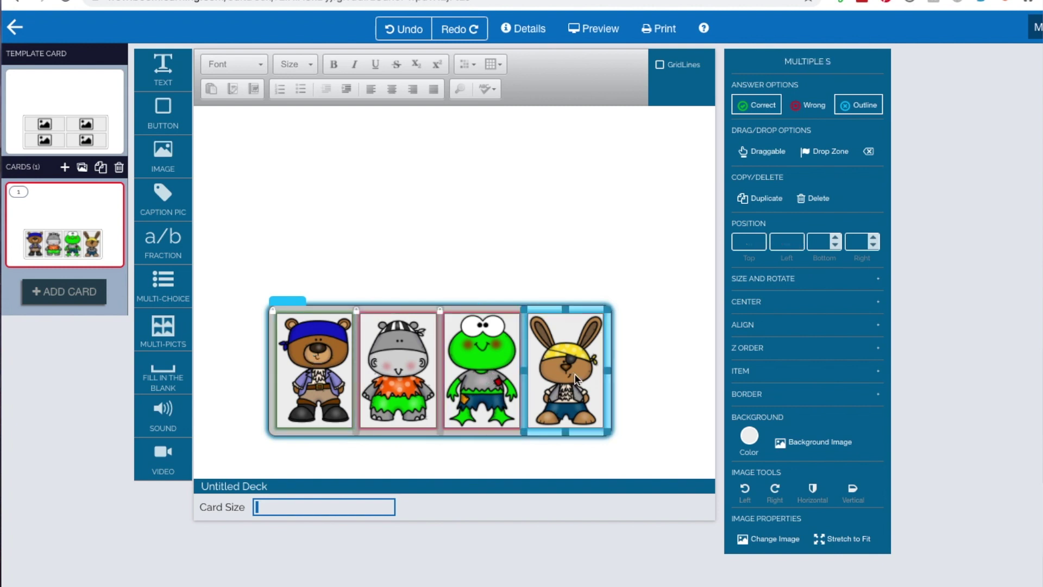
left_click(767, 155)
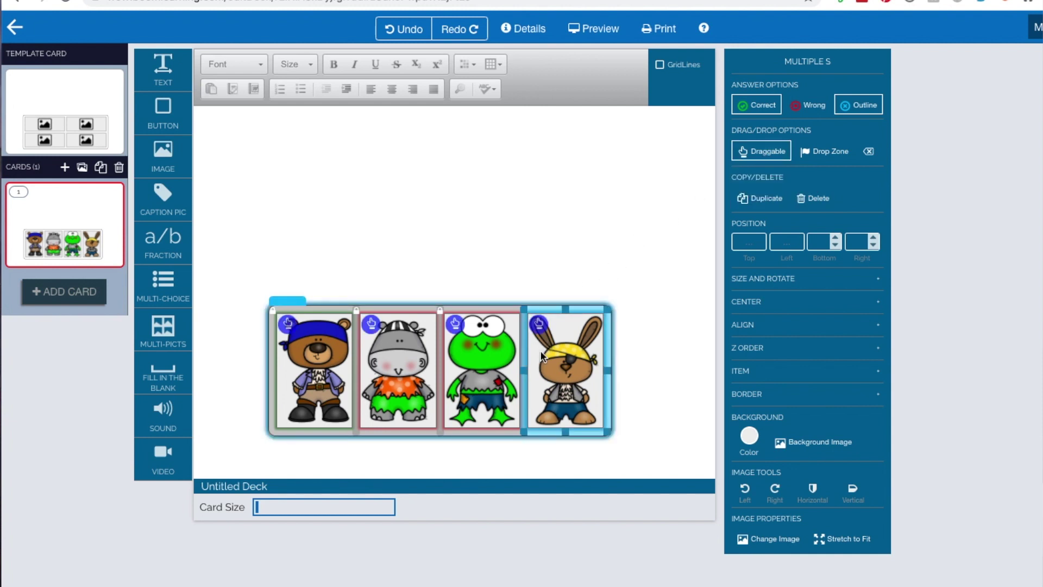
left_click(535, 231)
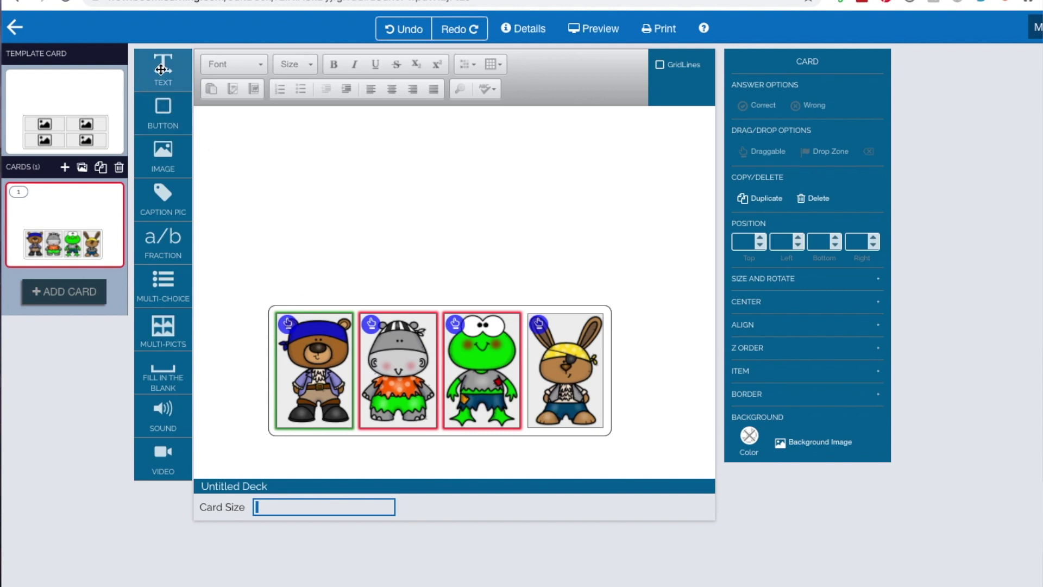
left_click_drag(163, 70, 340, 216)
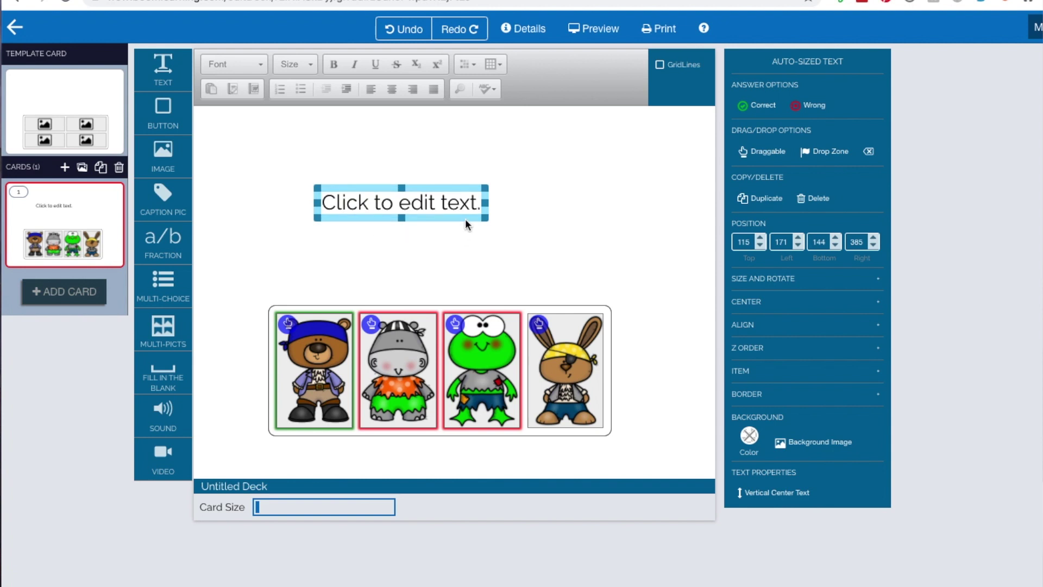
- Enlarge the text box, clear its placeholder text, and turn it into a drop zone
left_click_drag(485, 206, 592, 241)
left_click(319, 202)
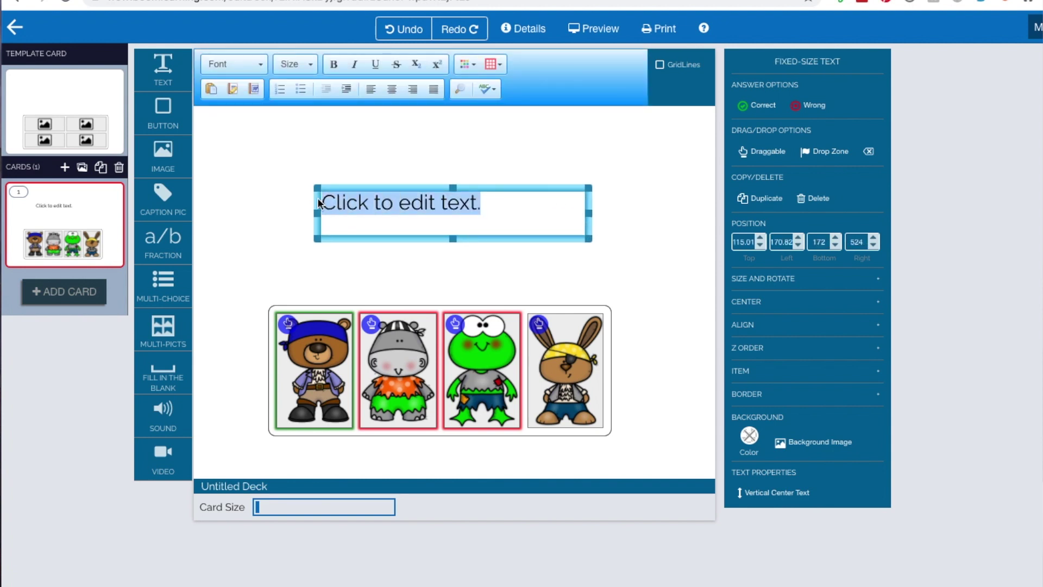
key("BackSpace")
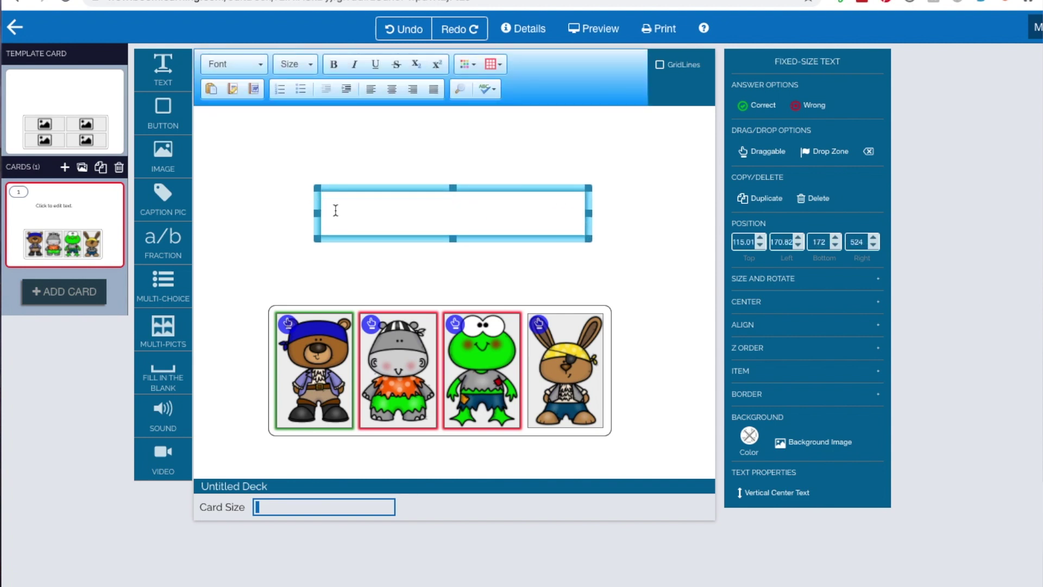
left_click(821, 155)
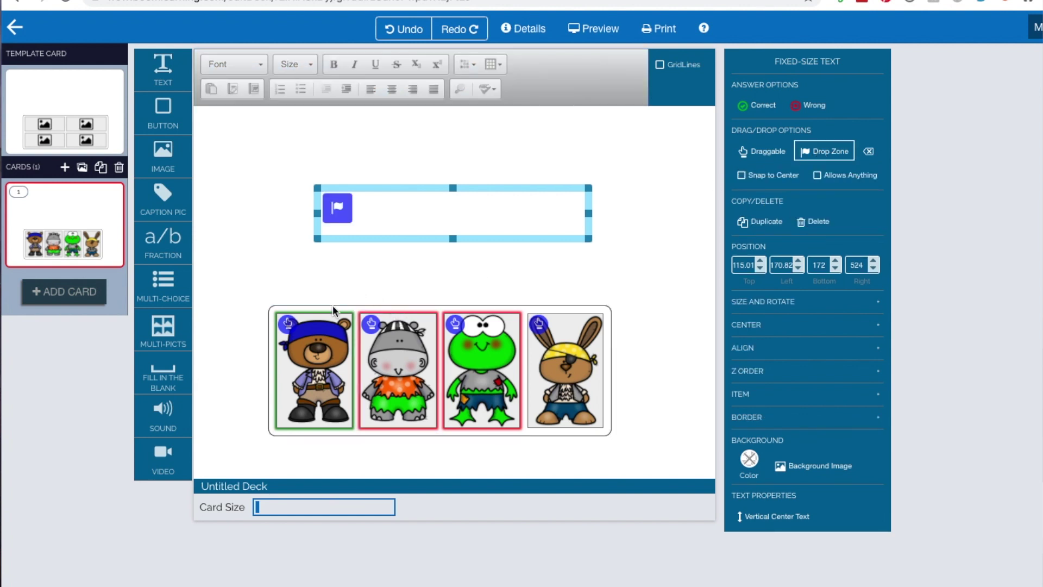
- Link the bear, hippo and frog cards to the drop zone and preview the card
left_click_drag(288, 325, 314, 251)
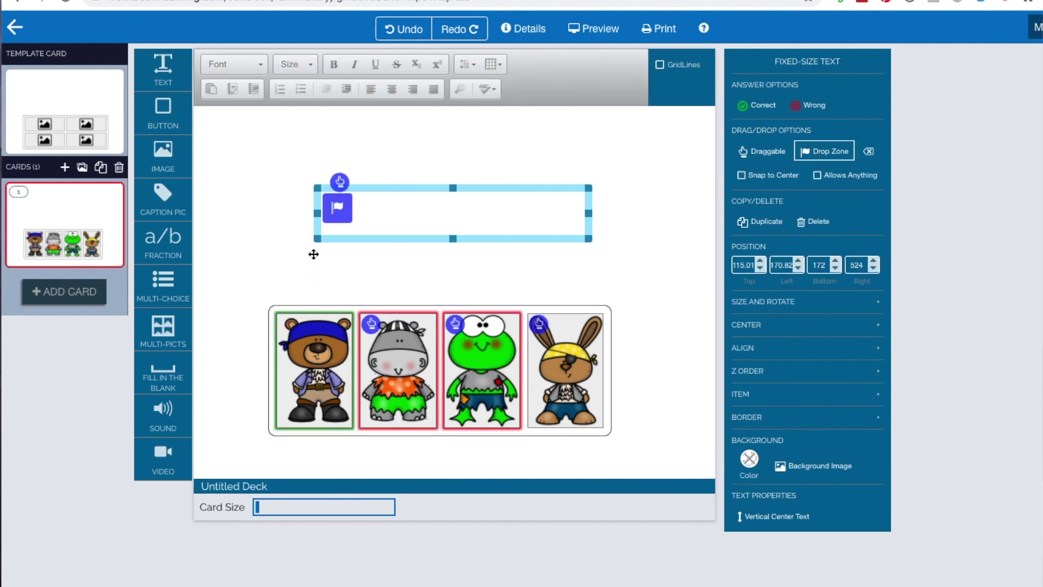
left_click(310, 266)
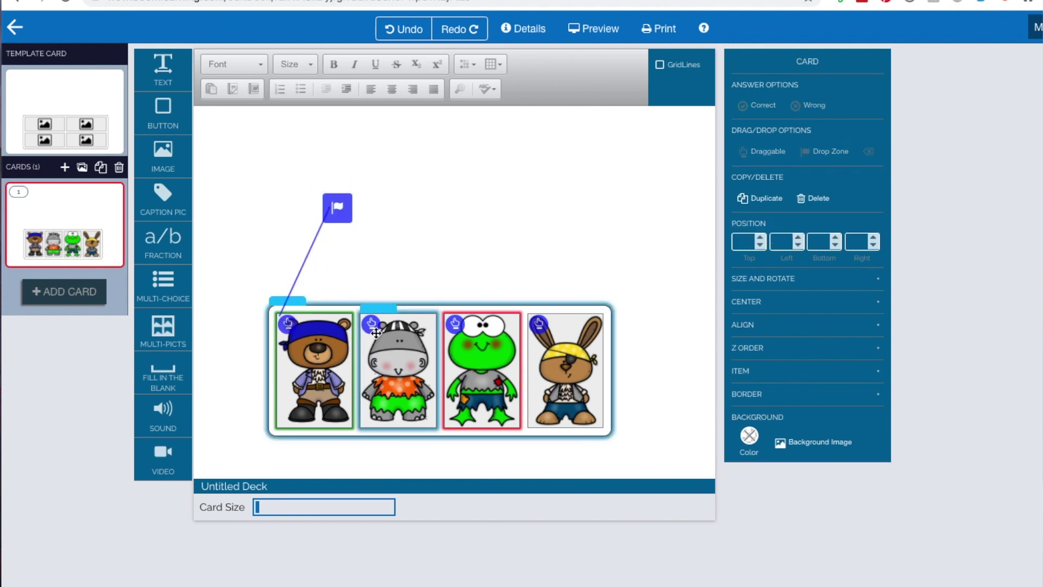
left_click_drag(372, 325, 357, 286)
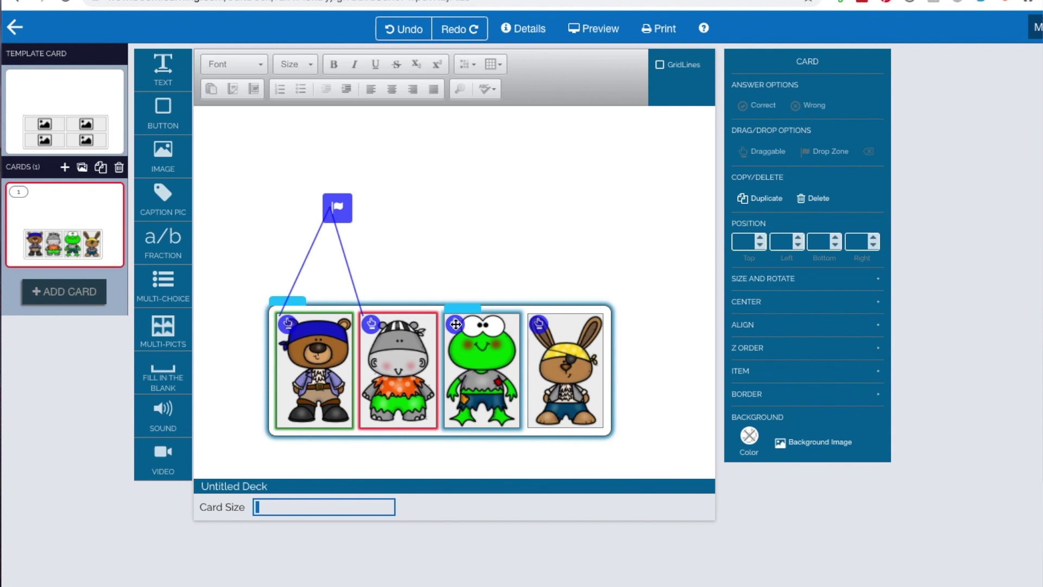
left_click_drag(456, 324, 396, 265)
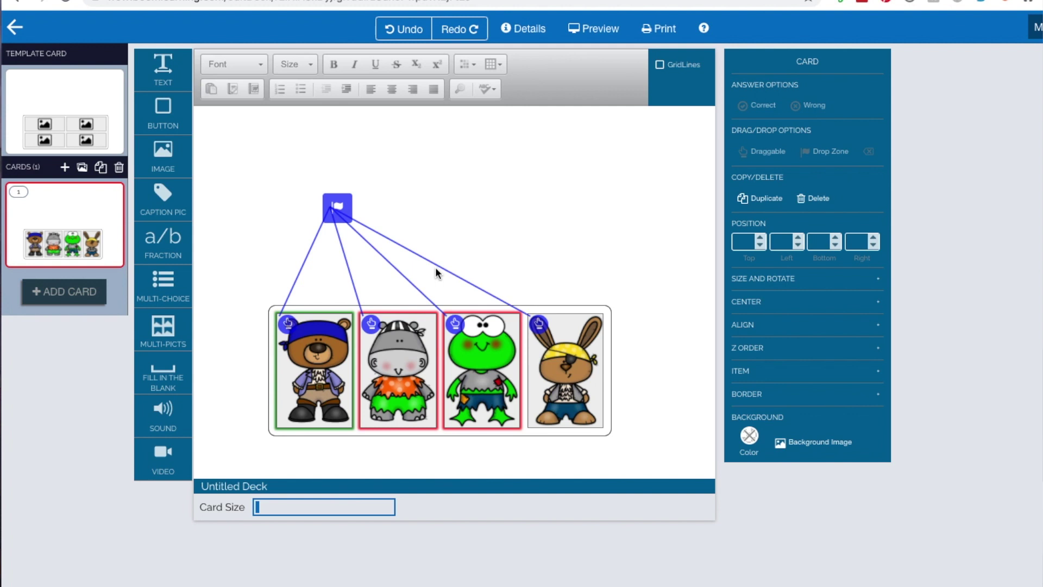
left_click(603, 32)
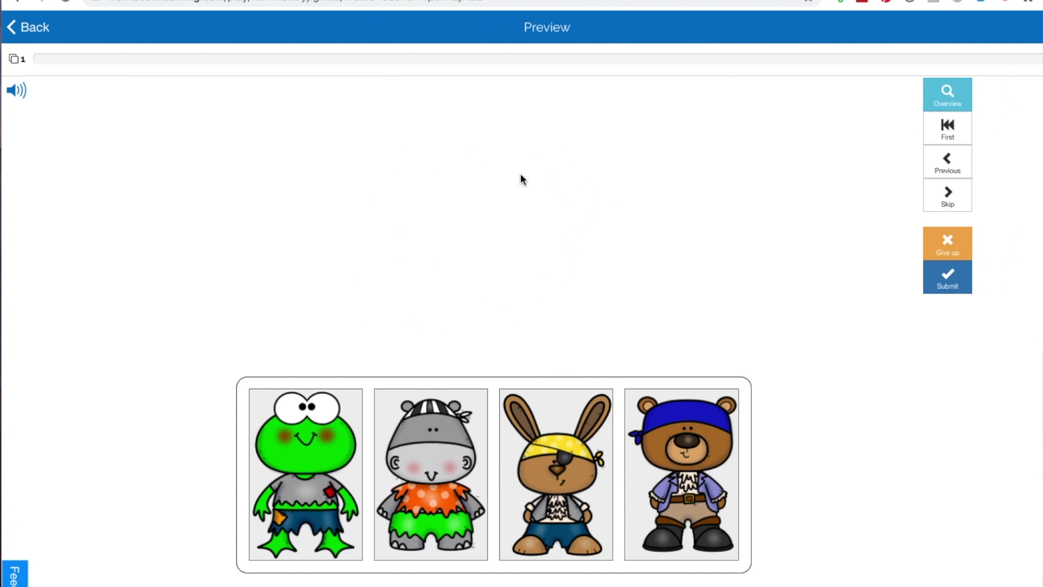
left_click(308, 471)
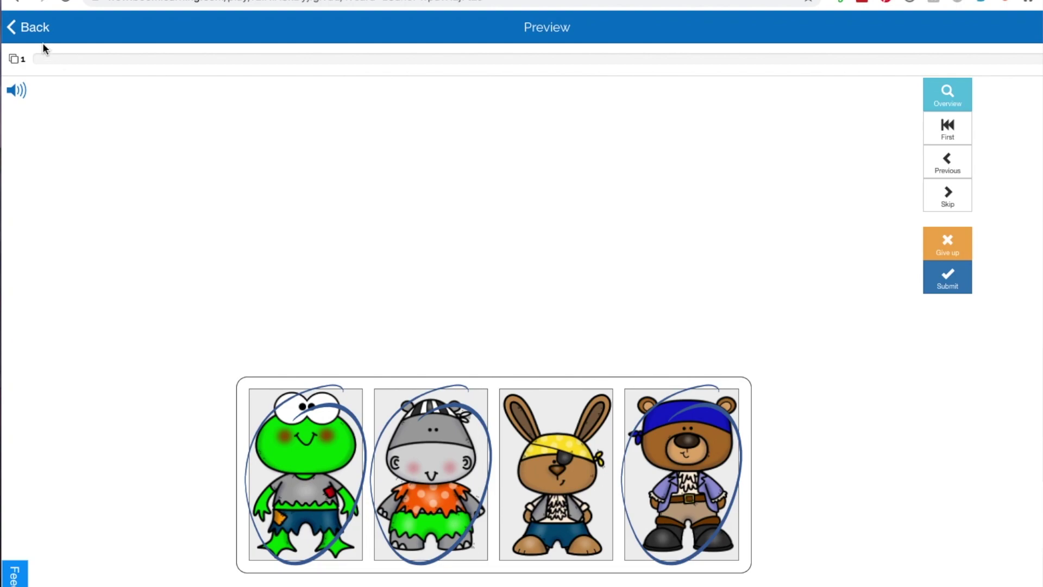
left_click(35, 28)
left_click(570, 346)
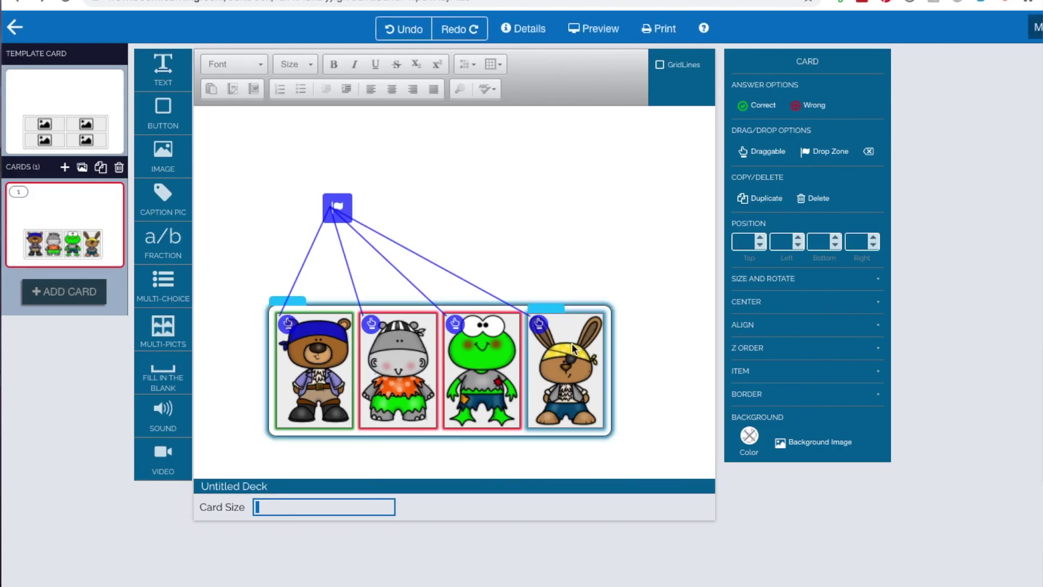
- Set the drop zone to accept Exactly 1 card
left_click(573, 349)
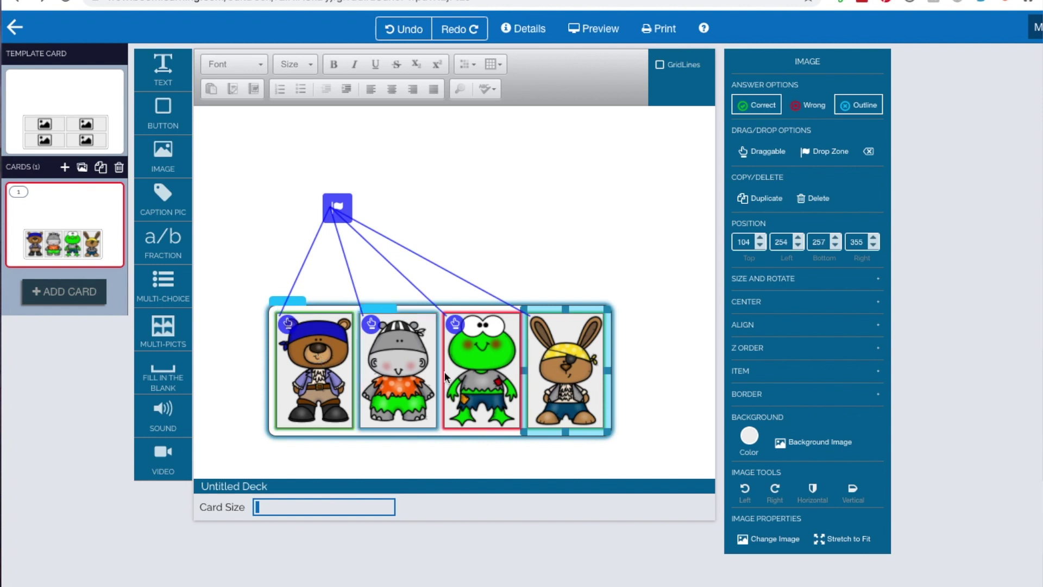
left_click(341, 203)
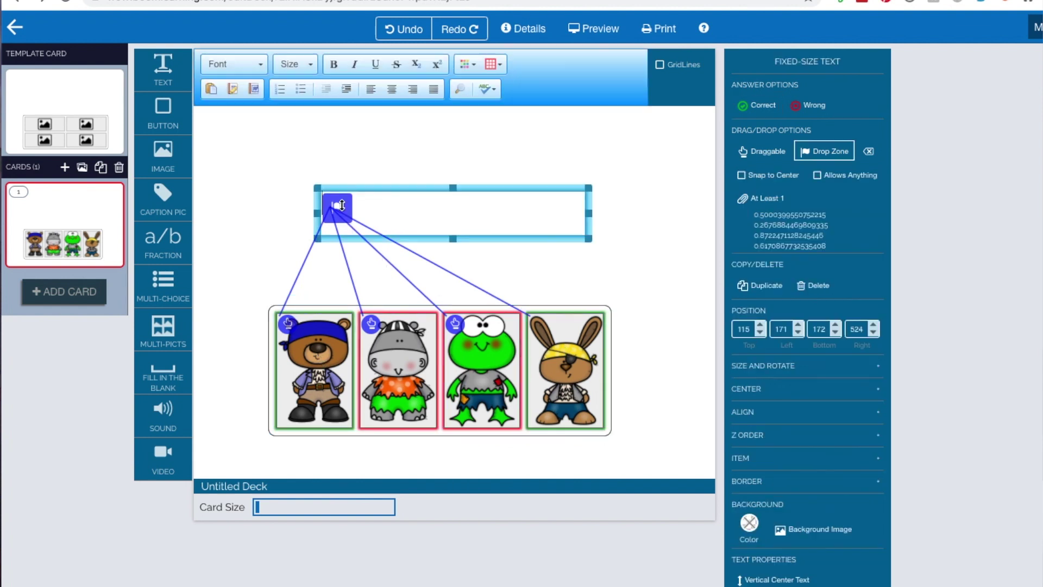
left_click(771, 200)
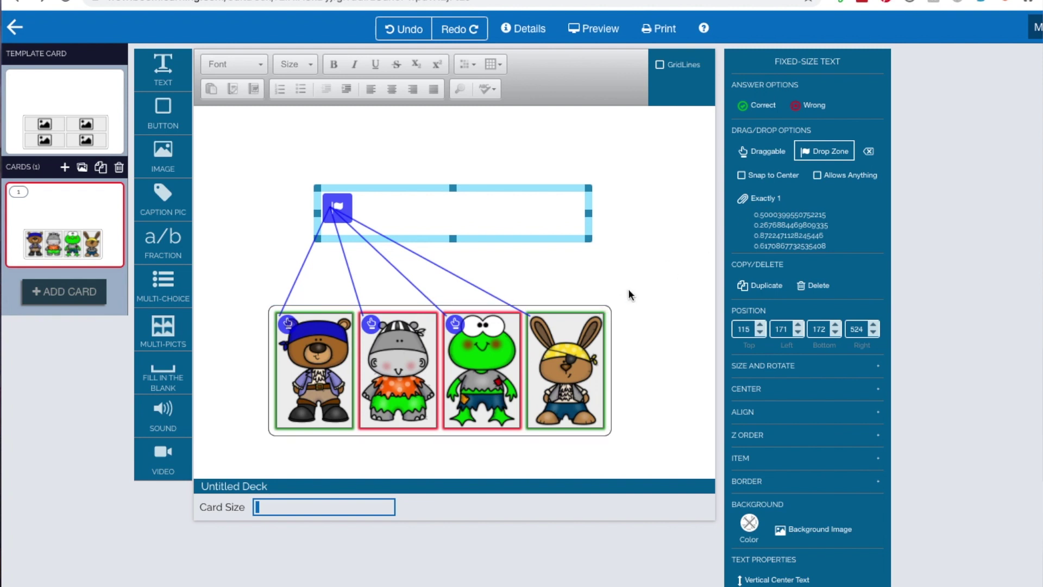
- Mark the bunny picture as a Wrong answer and preview the card again
left_click(598, 320)
left_click(810, 105)
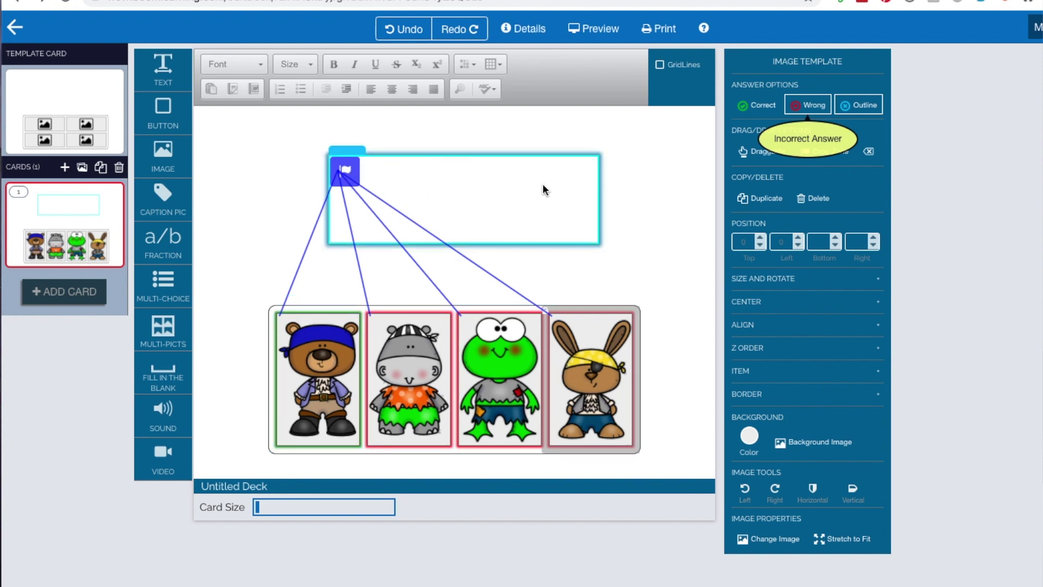
left_click(354, 175)
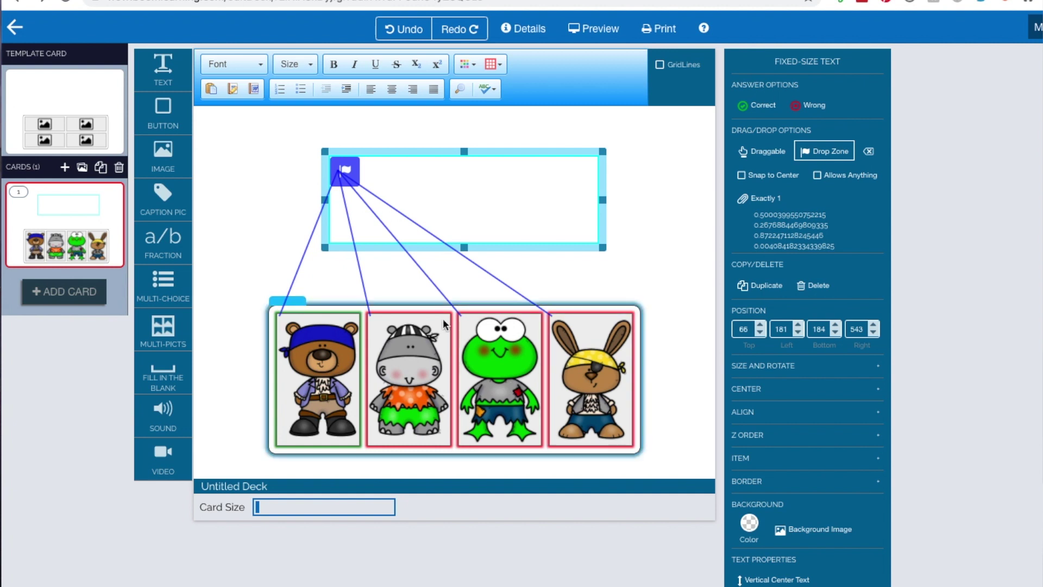
left_click(598, 30)
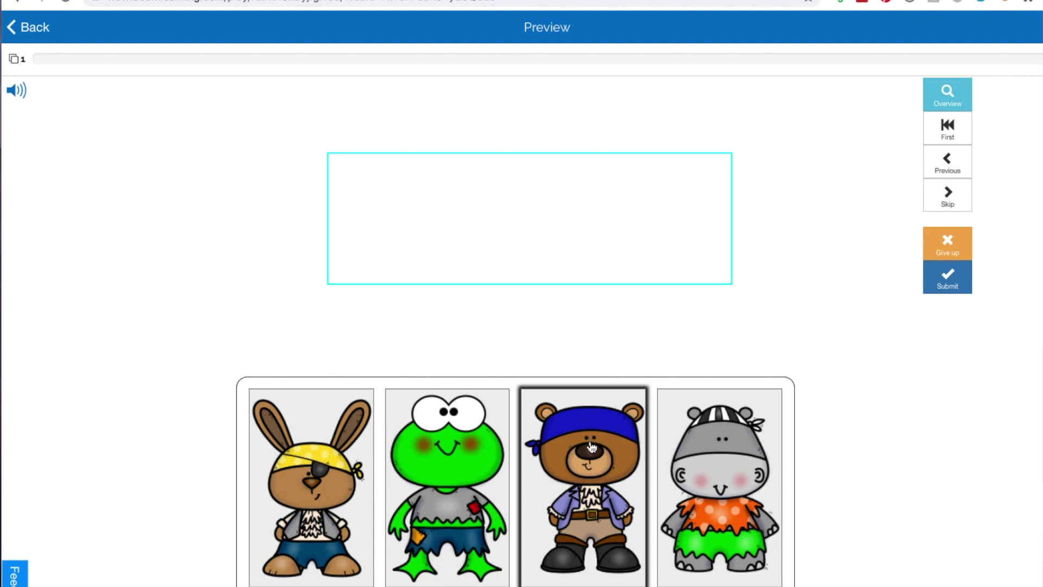
left_click_drag(440, 453, 475, 186)
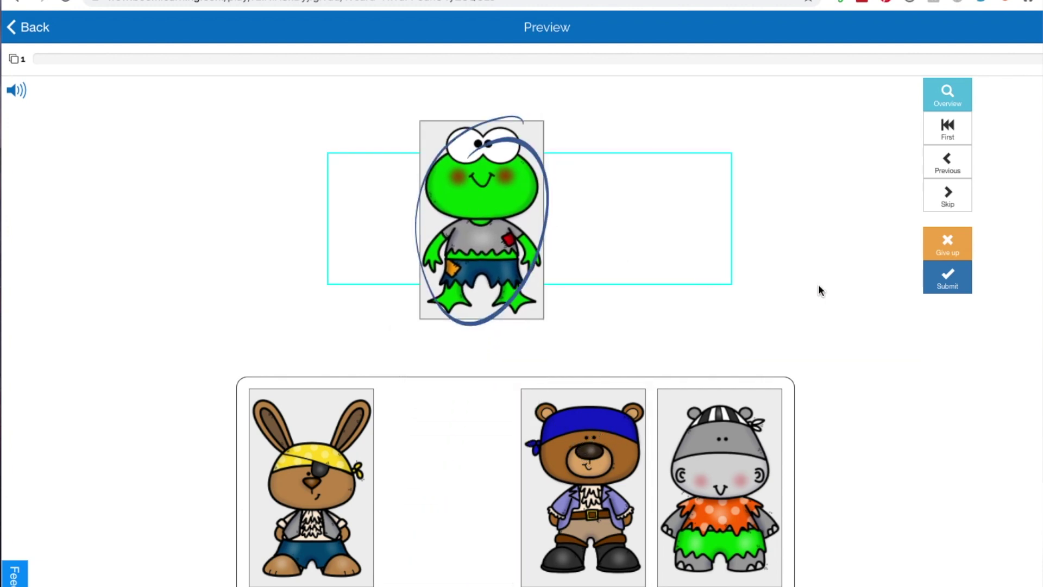
left_click(945, 278)
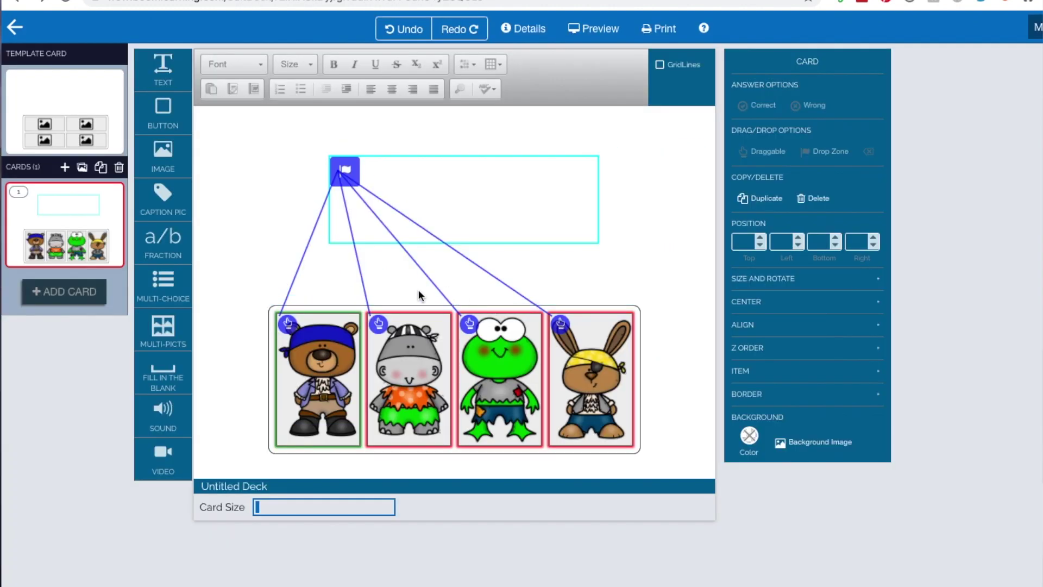
- Remove the bear's Correct marking and the frog's Wrong marking, then select the drop zone
left_click(310, 329)
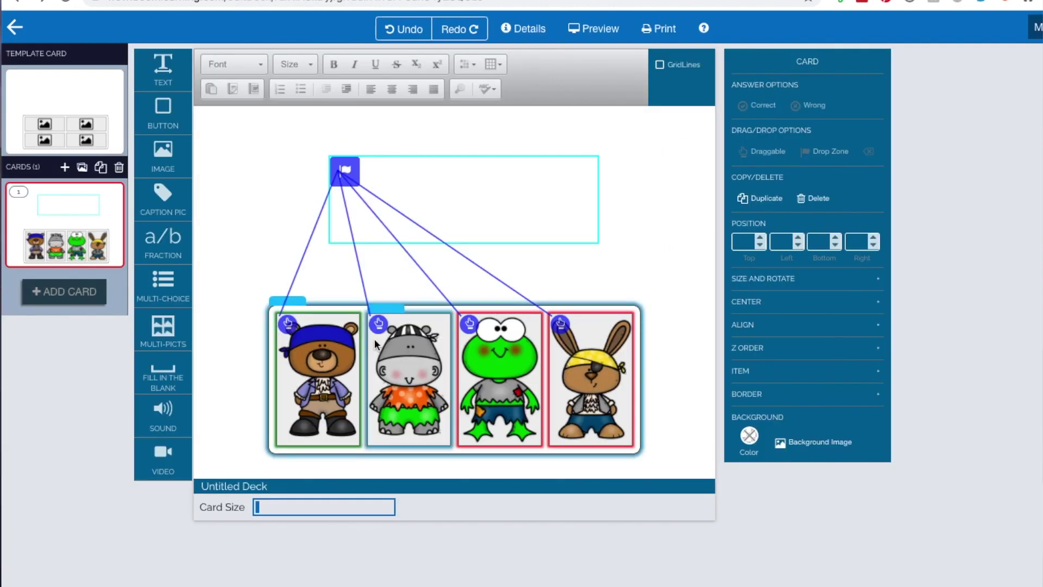
left_click(330, 314)
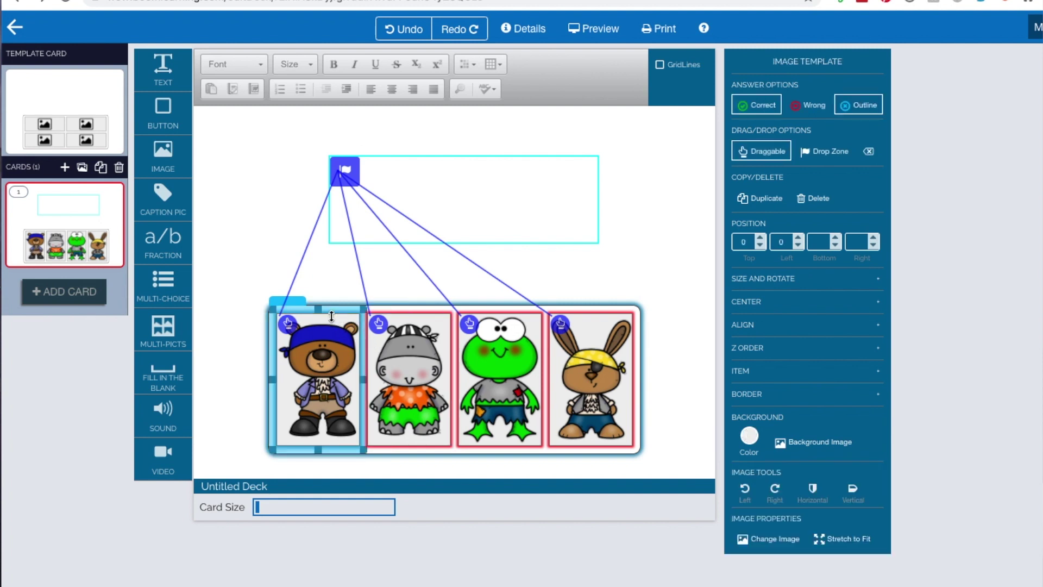
left_click(760, 97)
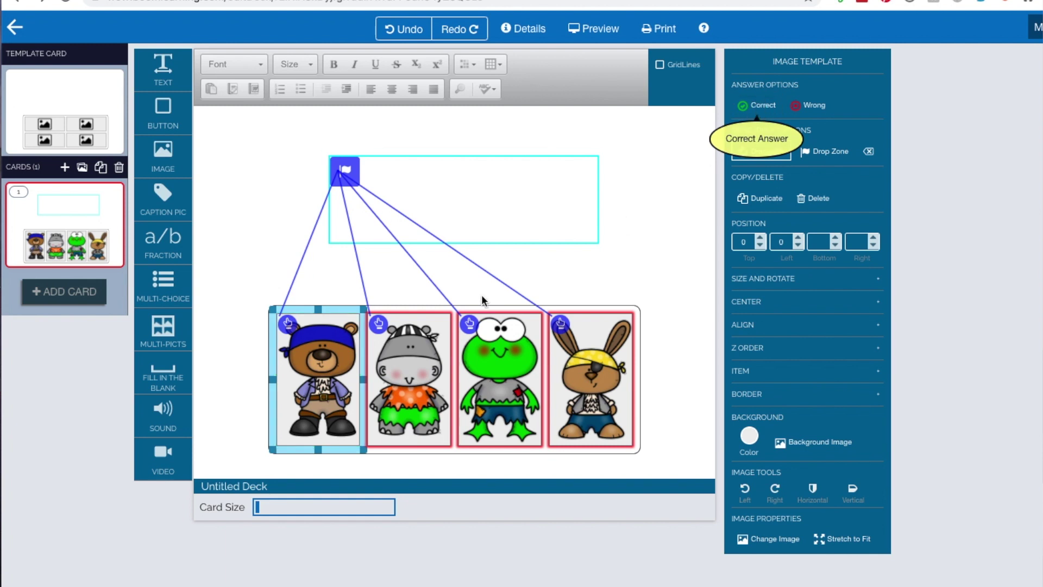
left_click(710, 144)
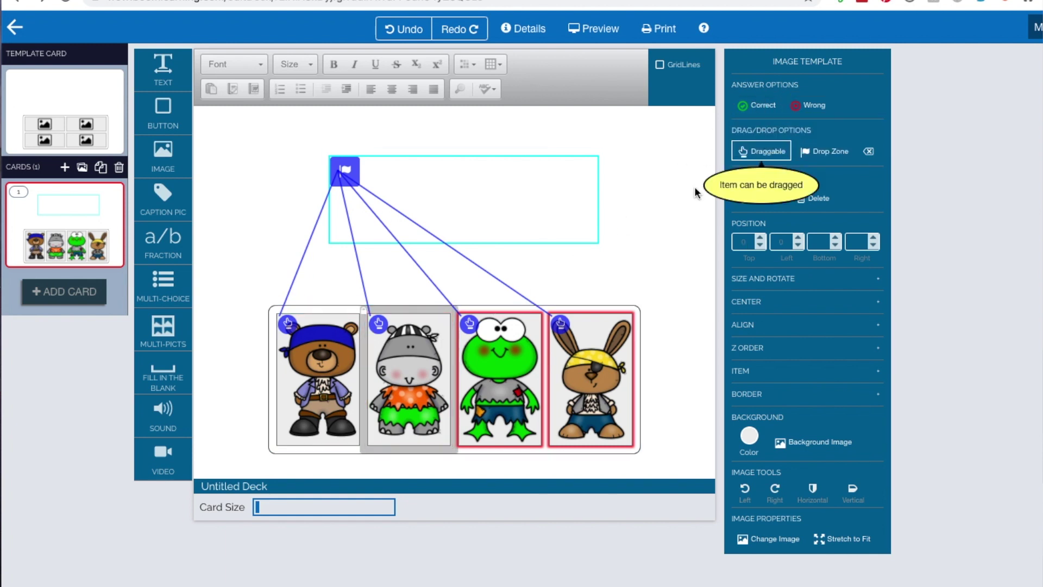
left_click(499, 380)
left_click(809, 105)
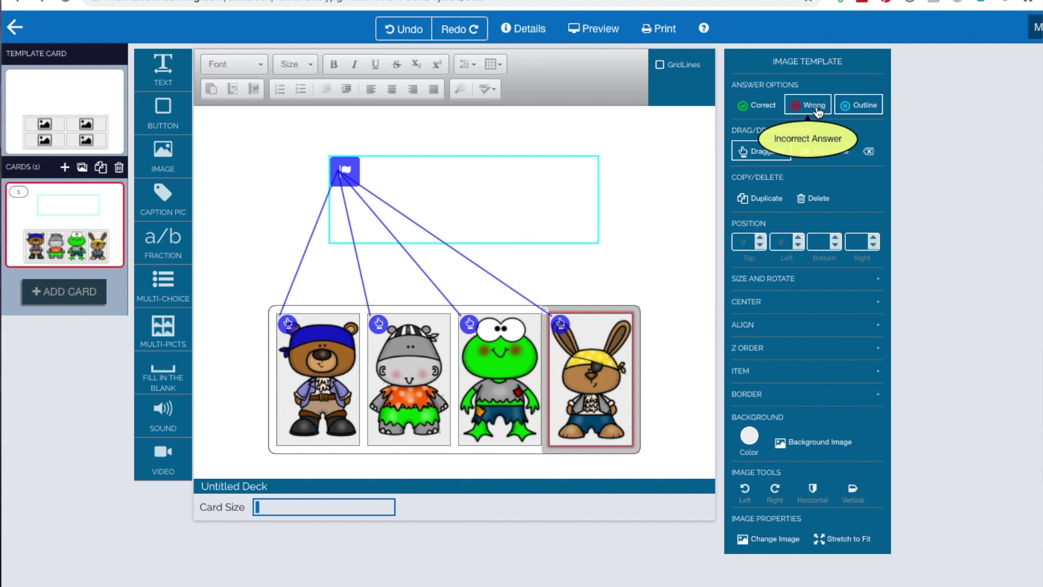
left_click(682, 238)
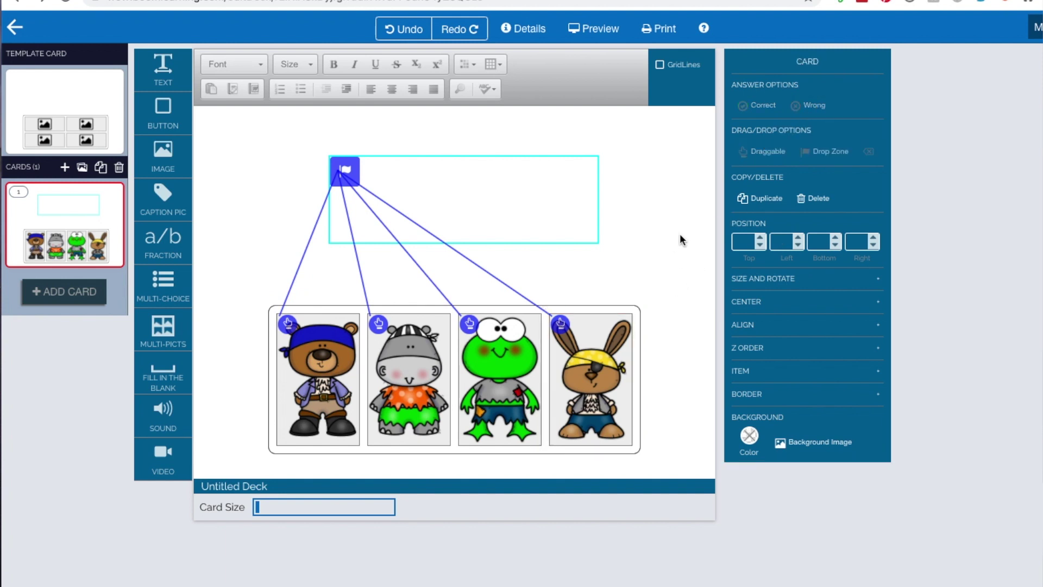
left_click(351, 170)
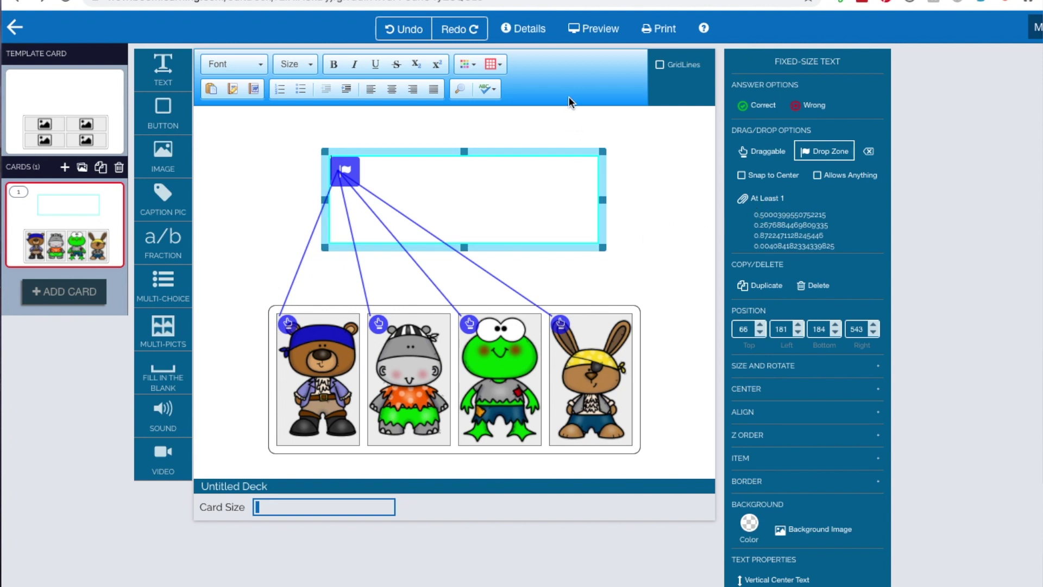
left_click(592, 30)
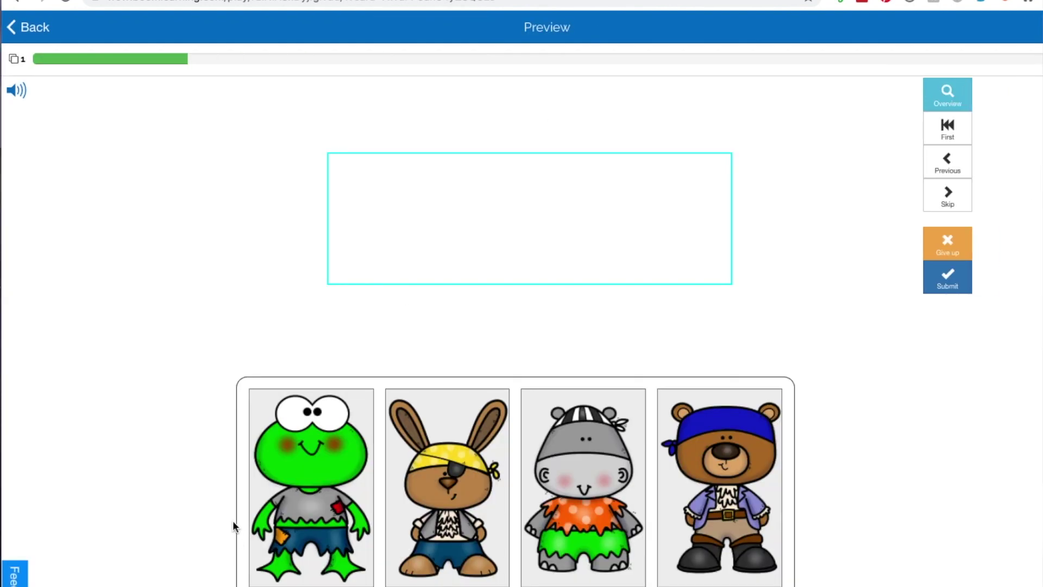
left_click_drag(298, 501, 412, 234)
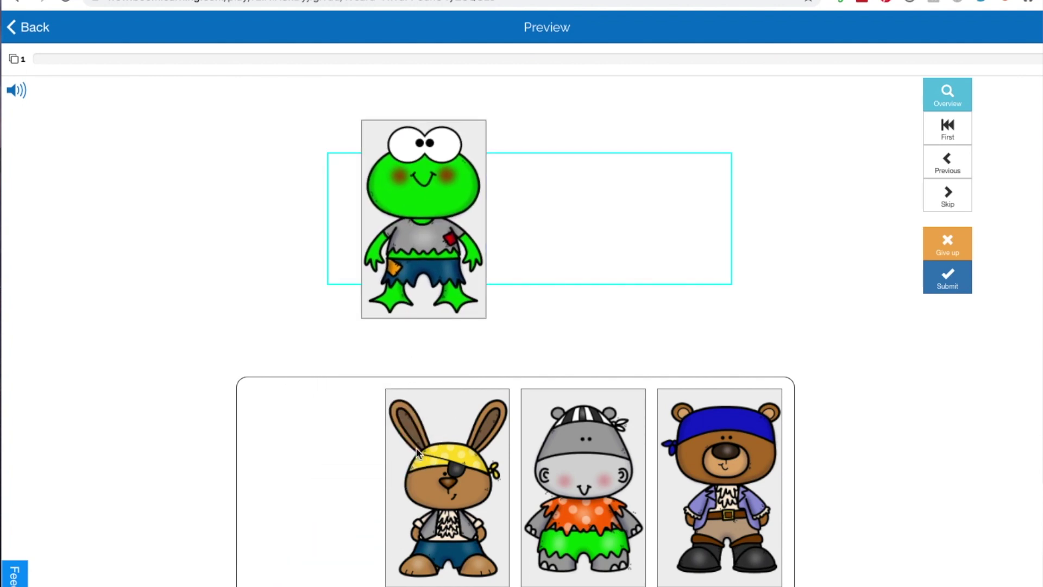
left_click_drag(450, 451, 543, 183)
left_click_drag(564, 487, 635, 224)
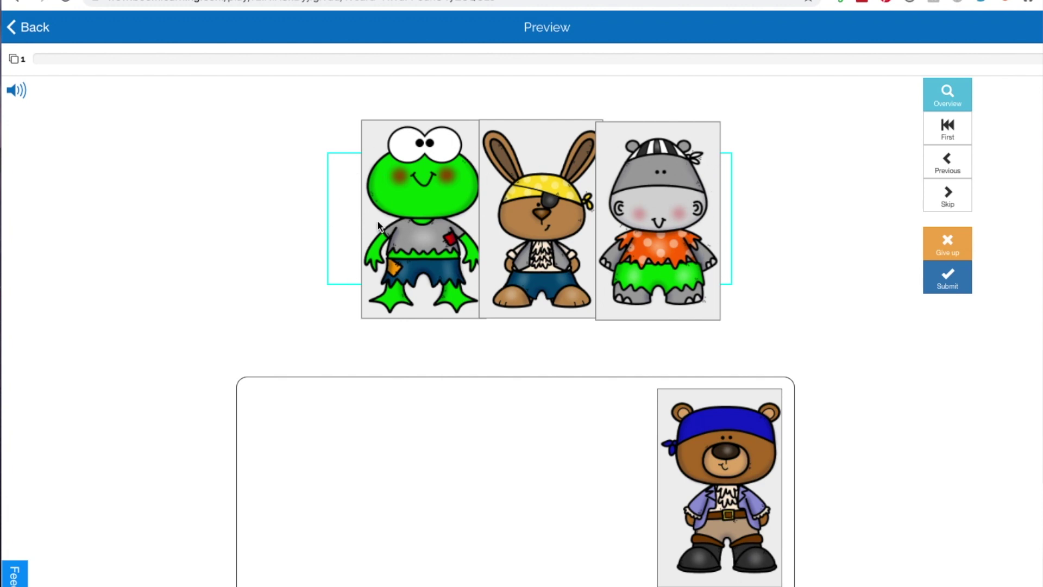
left_click(951, 278)
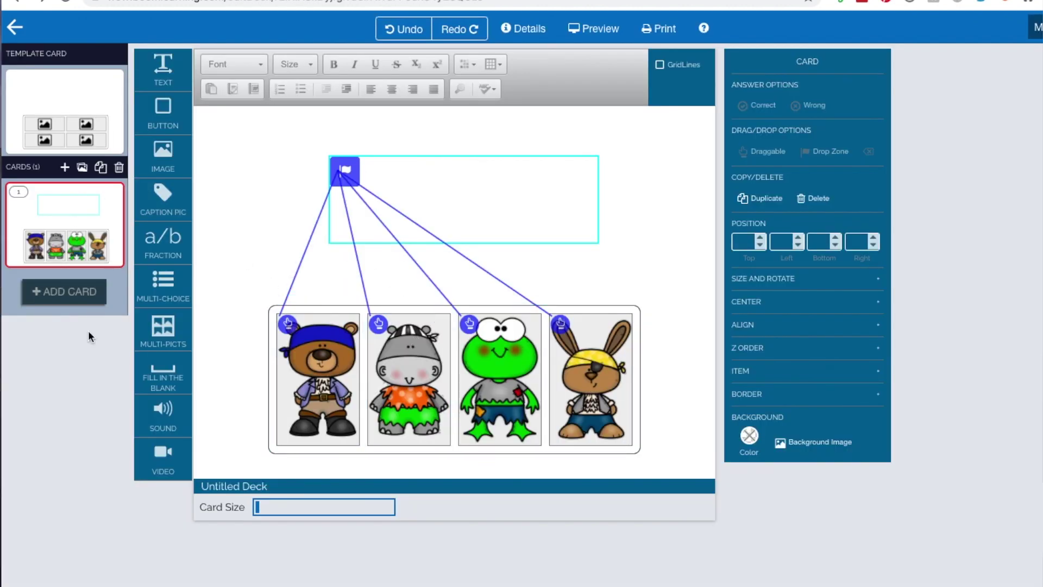
- Add card 2, set its picture container to 1 column, and duplicate a slot to make a fifth
left_click(67, 293)
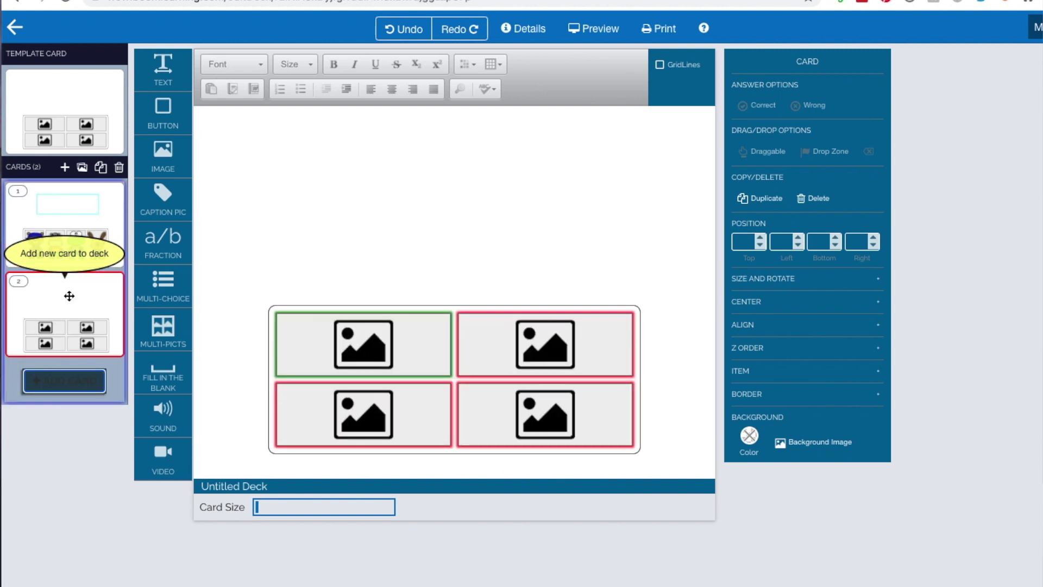
left_click(412, 328)
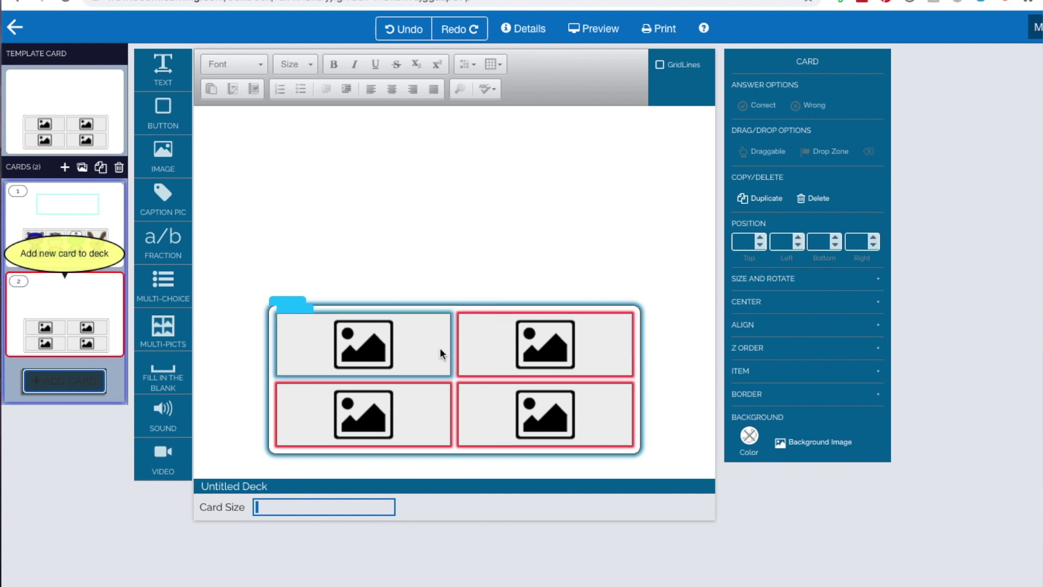
left_click(276, 304)
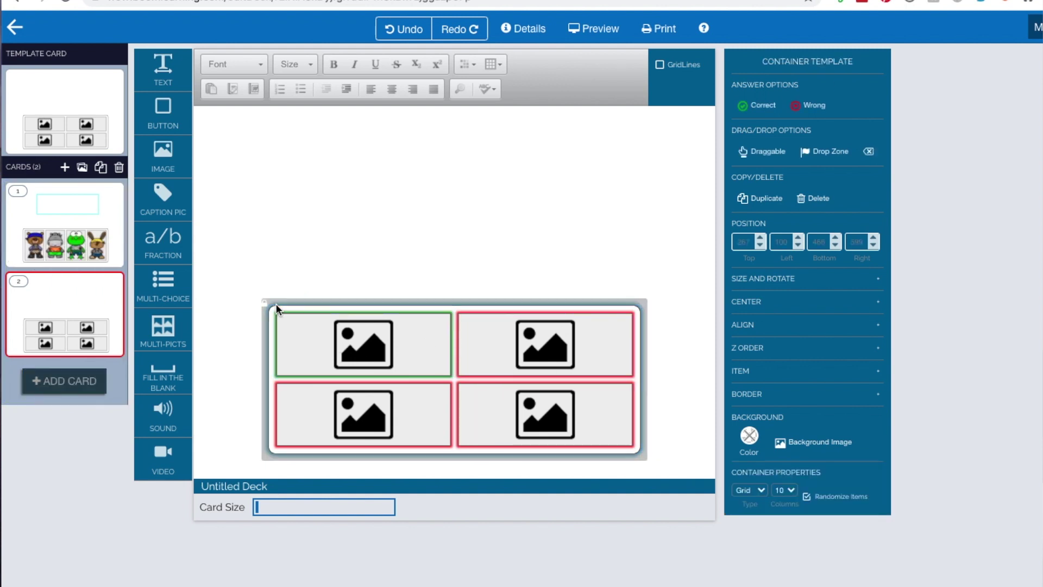
left_click(792, 491)
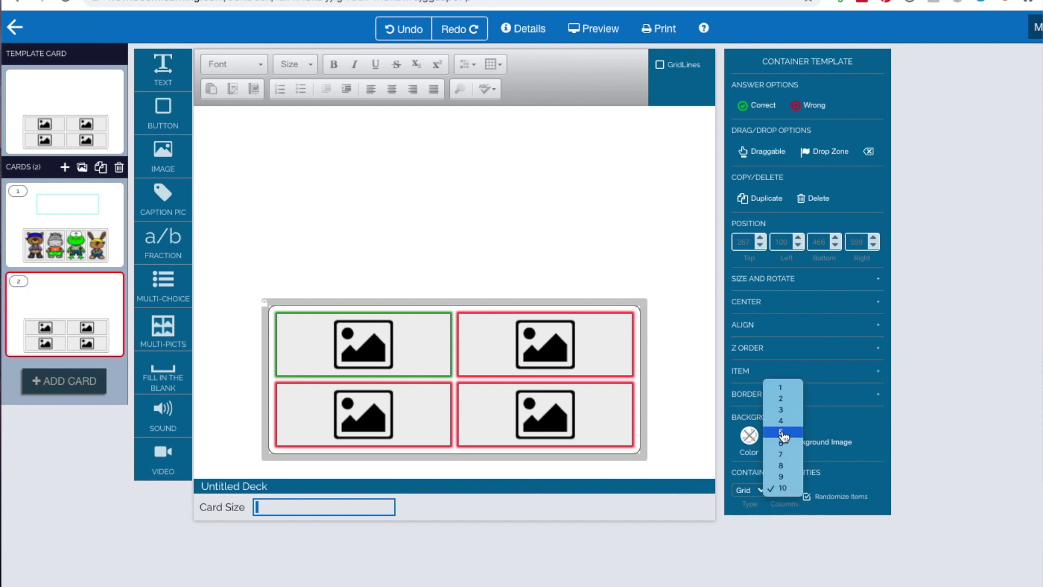
left_click(780, 387)
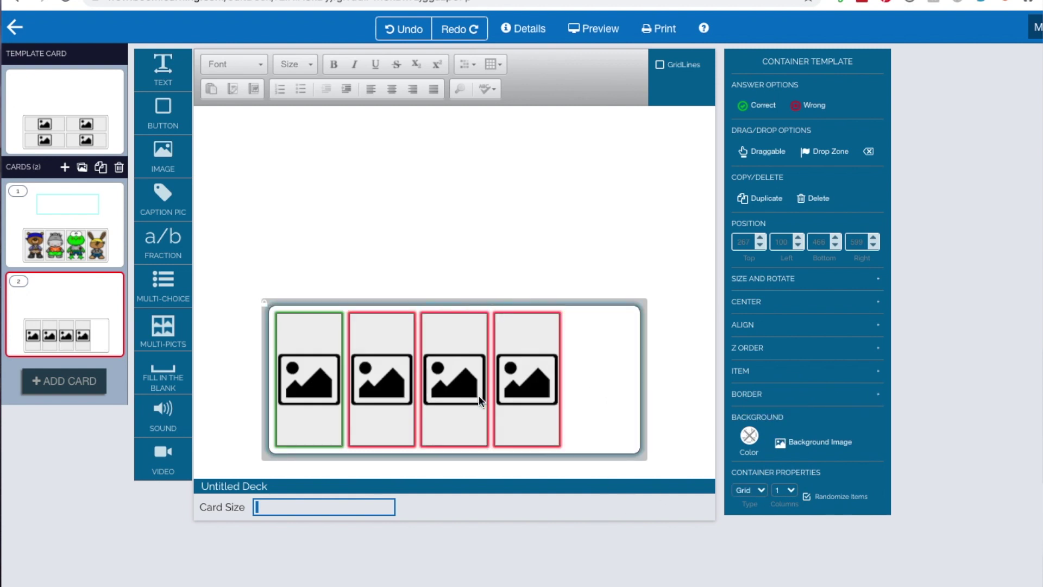
left_click(519, 337)
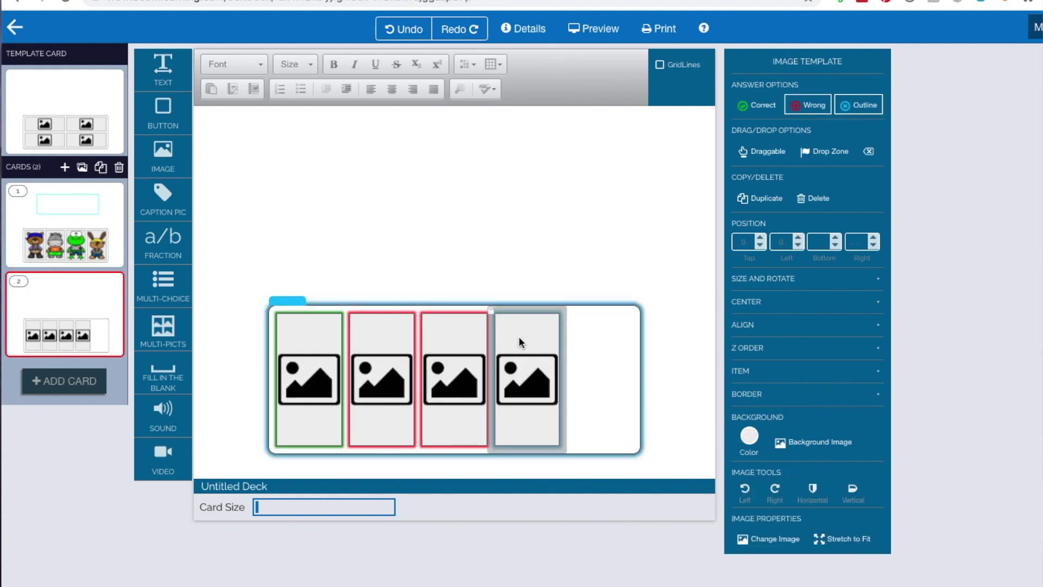
left_click(766, 200)
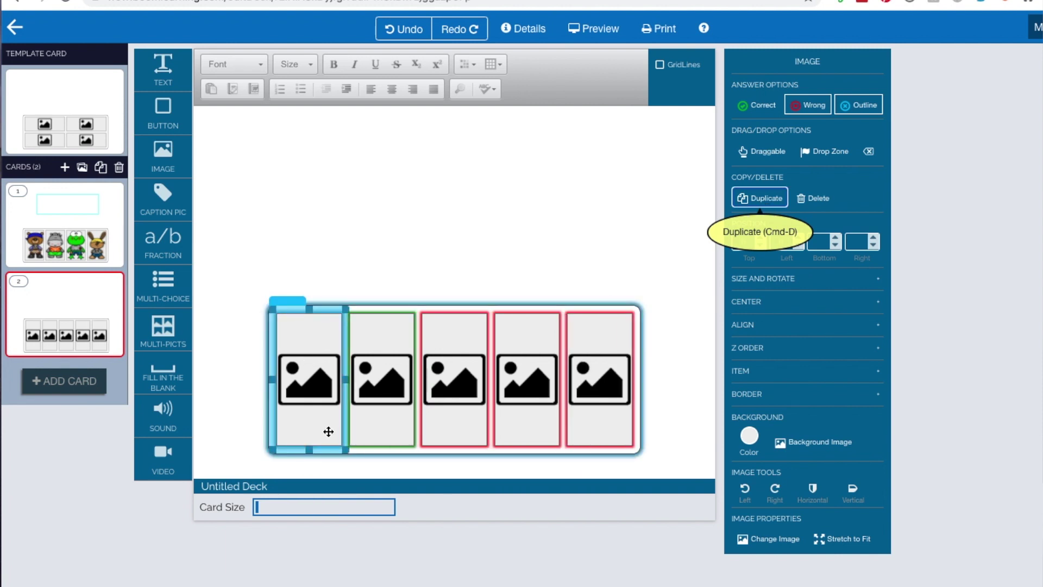
- Put the pirate bear and pirate bunny pictures in card 2's first two slots
left_click(767, 543)
scroll(773, 305, "down", 5)
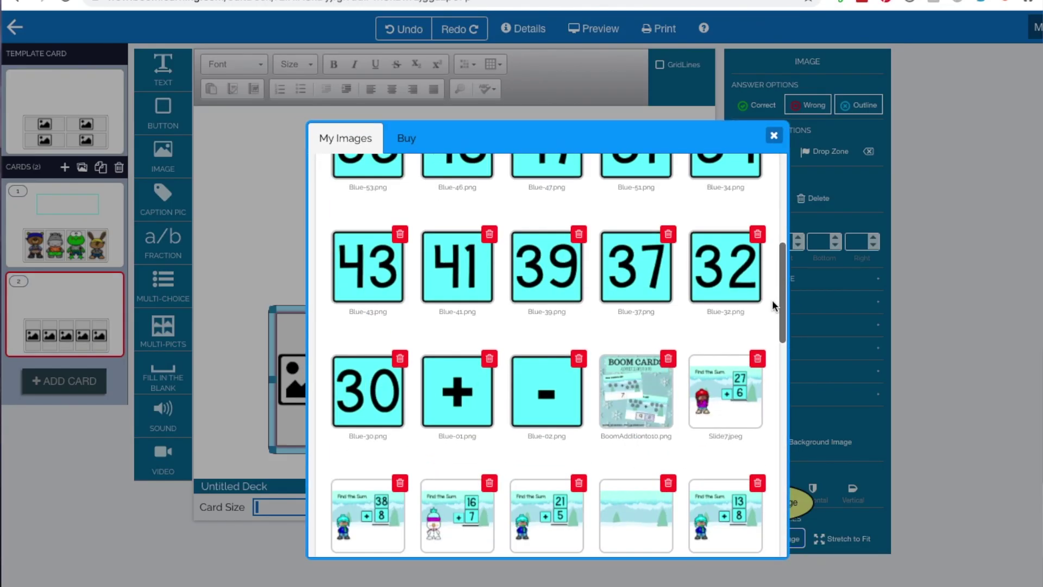
scroll(772, 305, "up", 6)
scroll(771, 305, "down", 1)
scroll(772, 305, "up", 1)
left_click(361, 303)
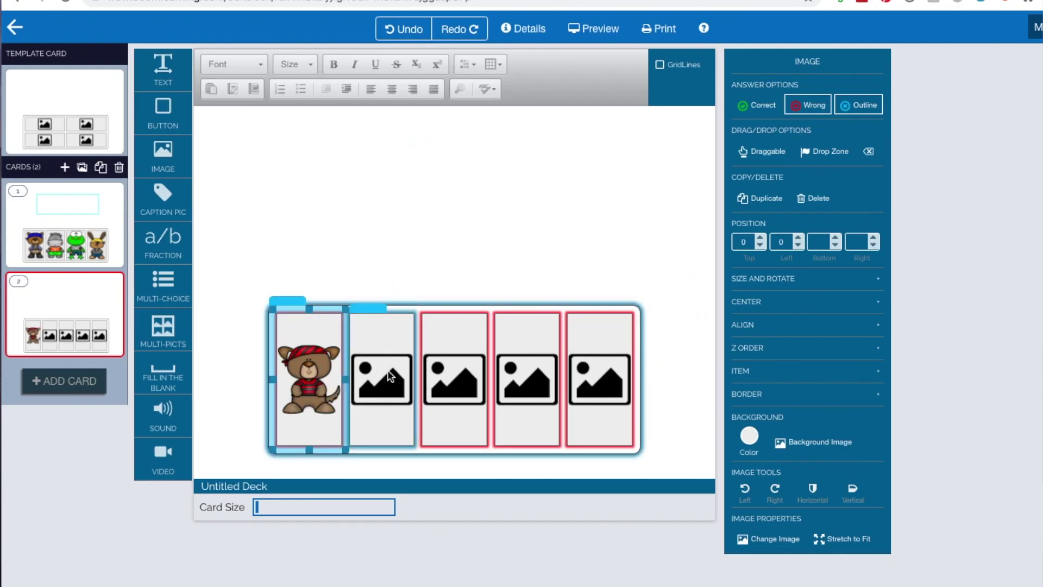
left_click(389, 375)
left_click(768, 538)
left_click(508, 293)
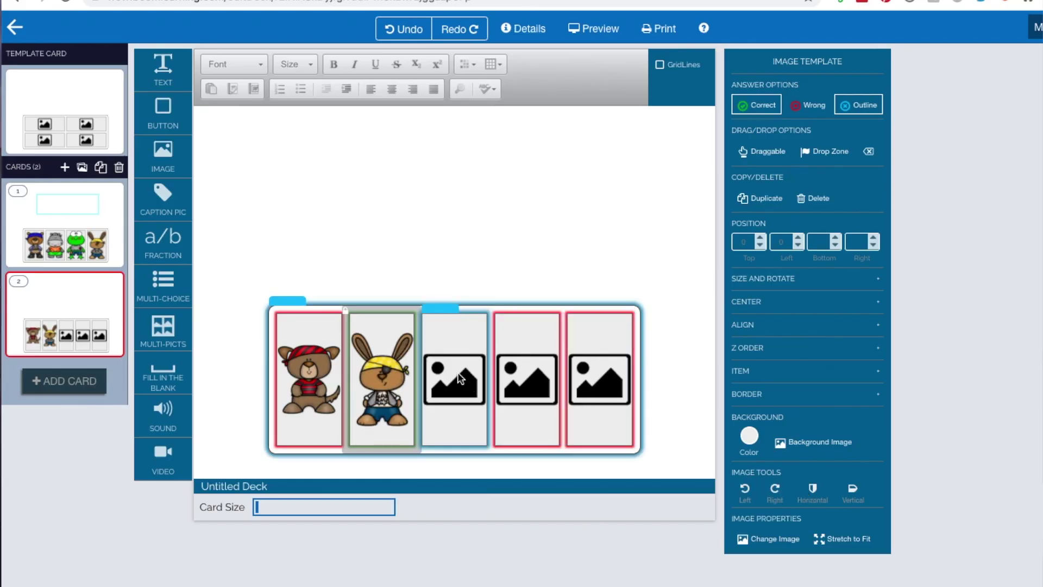
- Fill the remaining three slots with the blue bird, dog and frog pictures
left_click(461, 378)
left_click(767, 538)
left_click(698, 294)
left_click(522, 383)
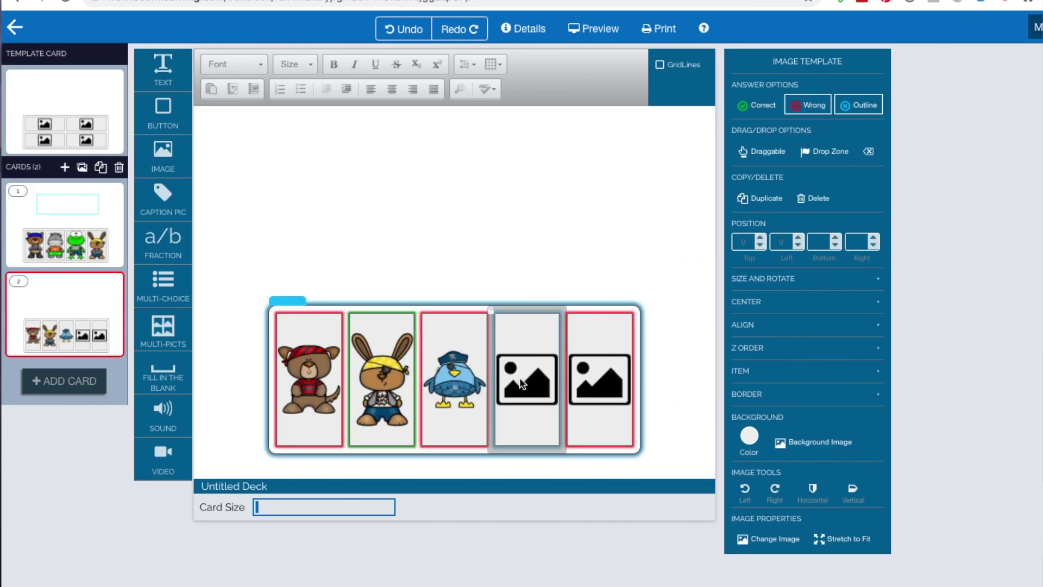
left_click(767, 539)
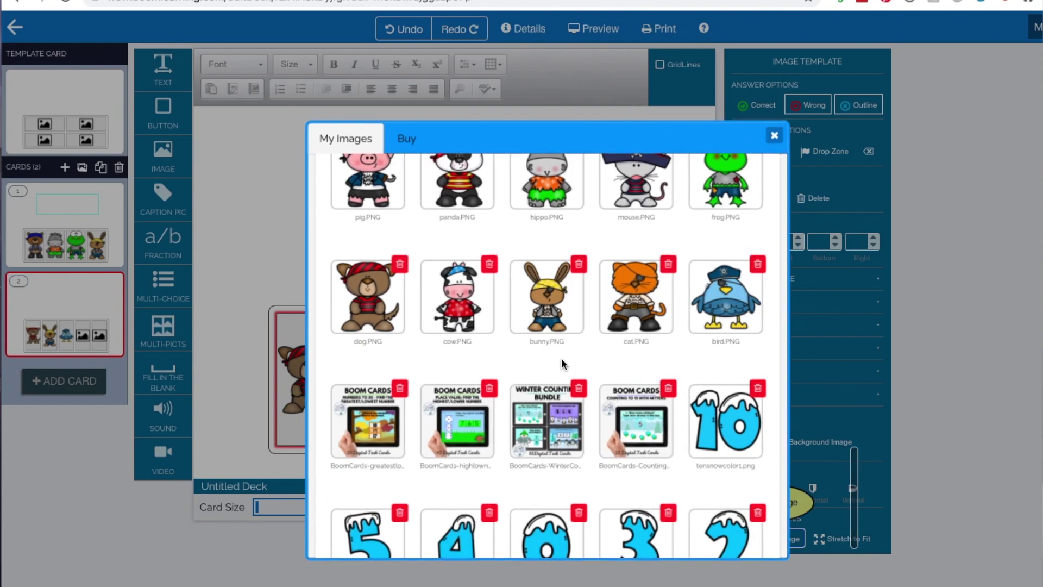
left_click(368, 296)
left_click(612, 385)
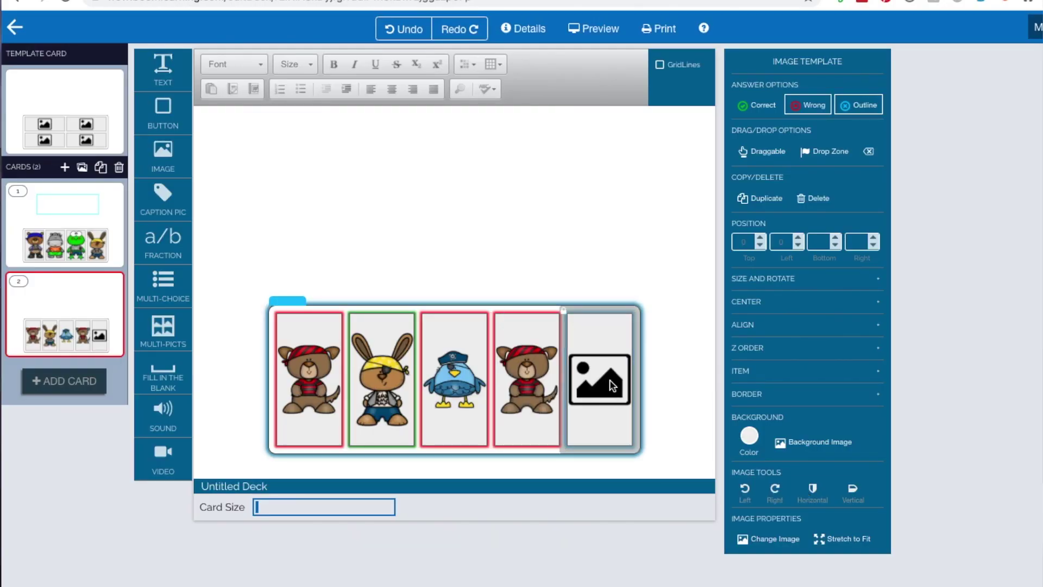
left_click(768, 538)
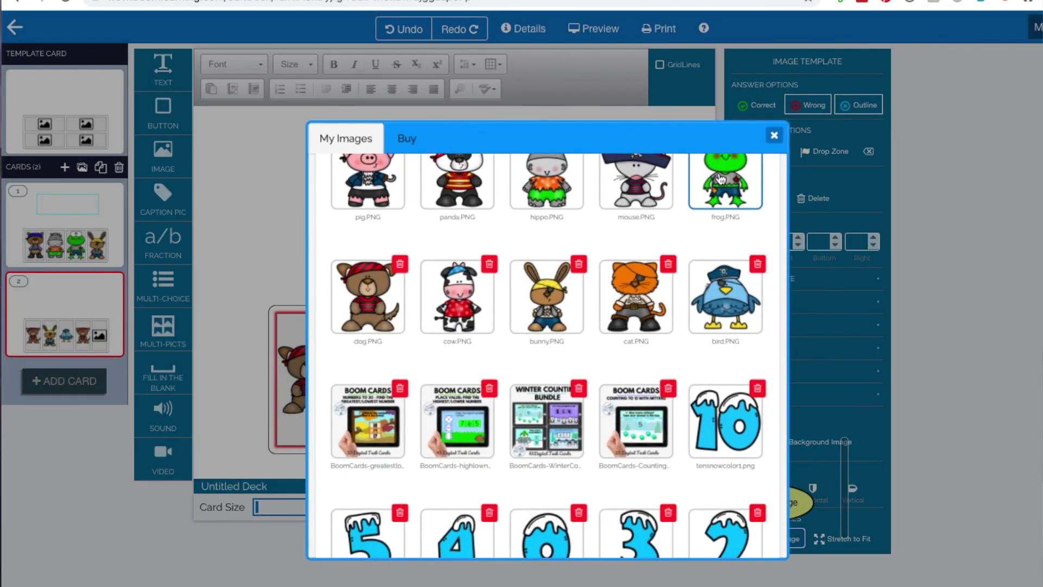
left_click(721, 179)
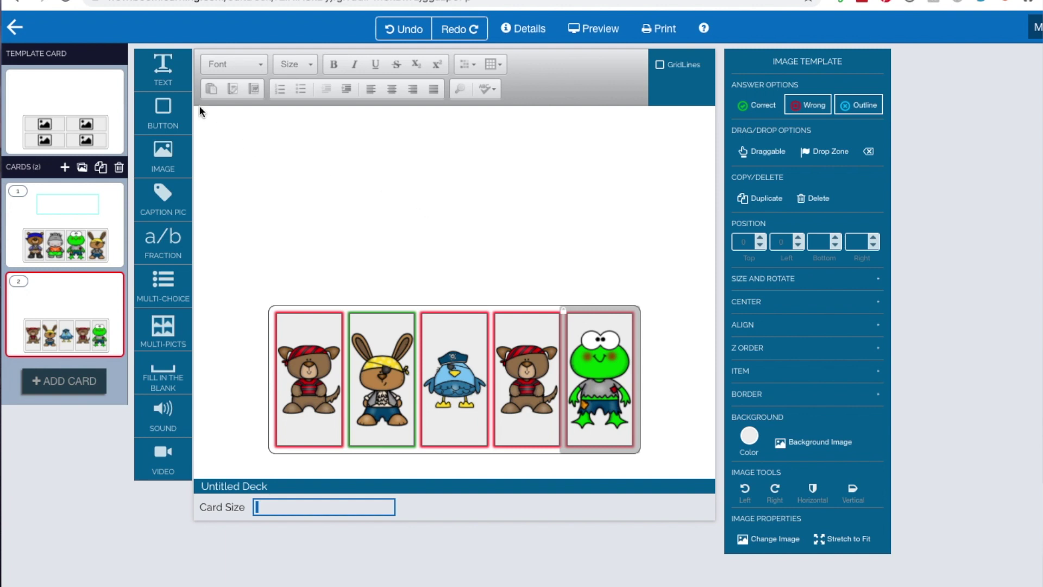
- Add a wide heading 'Click the bunny pirate.' at card 2's top and mark the bunny correct
left_click_drag(163, 70, 263, 156)
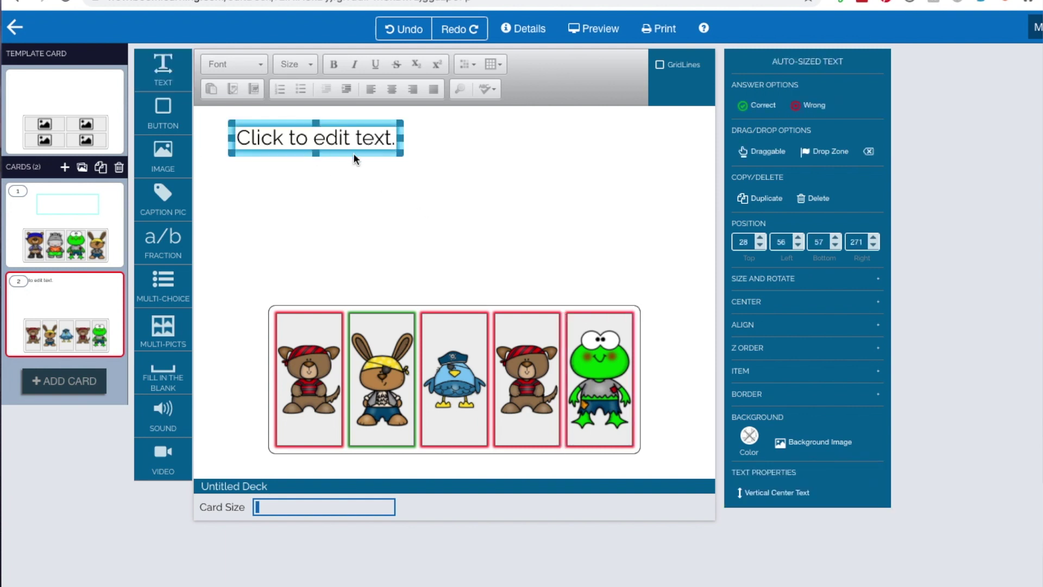
left_click_drag(400, 156, 515, 194)
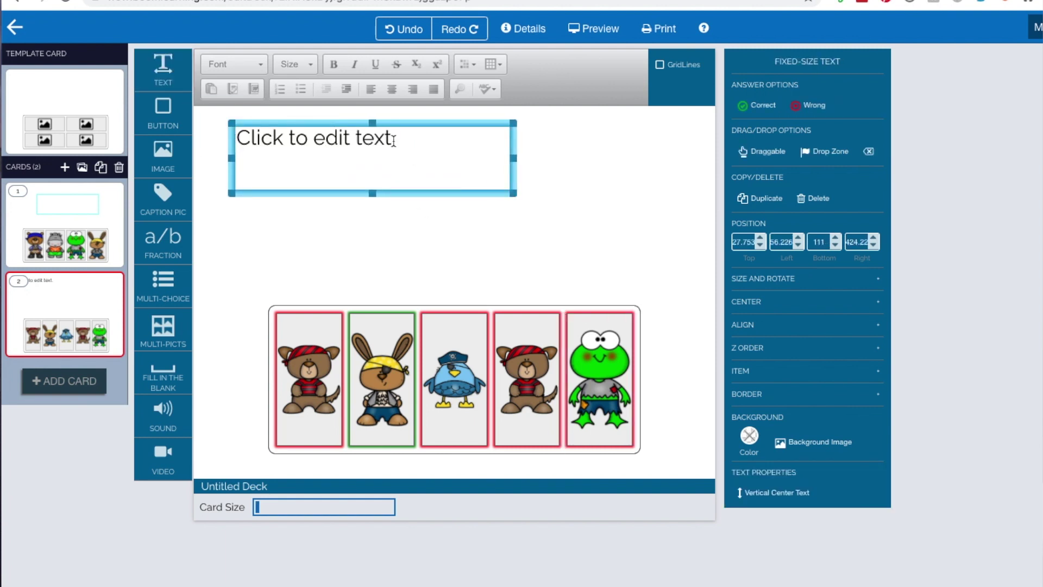
left_click(394, 140)
left_click_drag(419, 135, 226, 135)
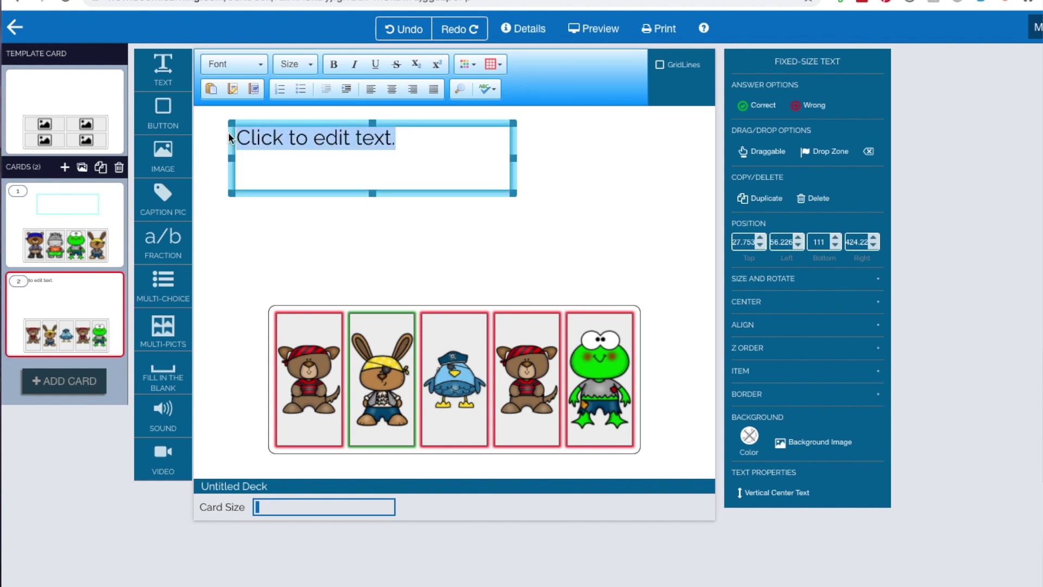
type("C")
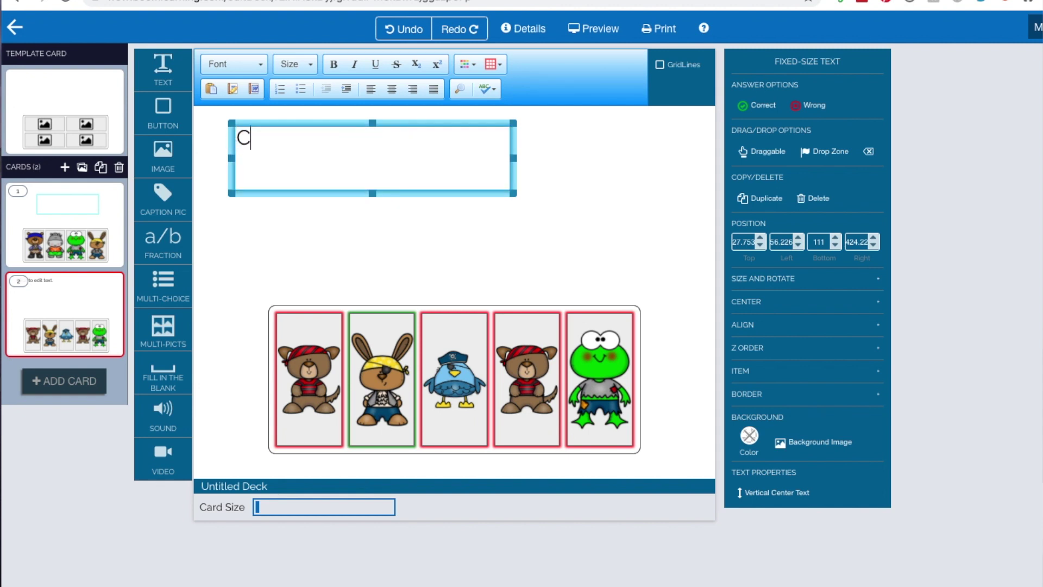
type("lick")
key("BackSpace")
type("ck th")
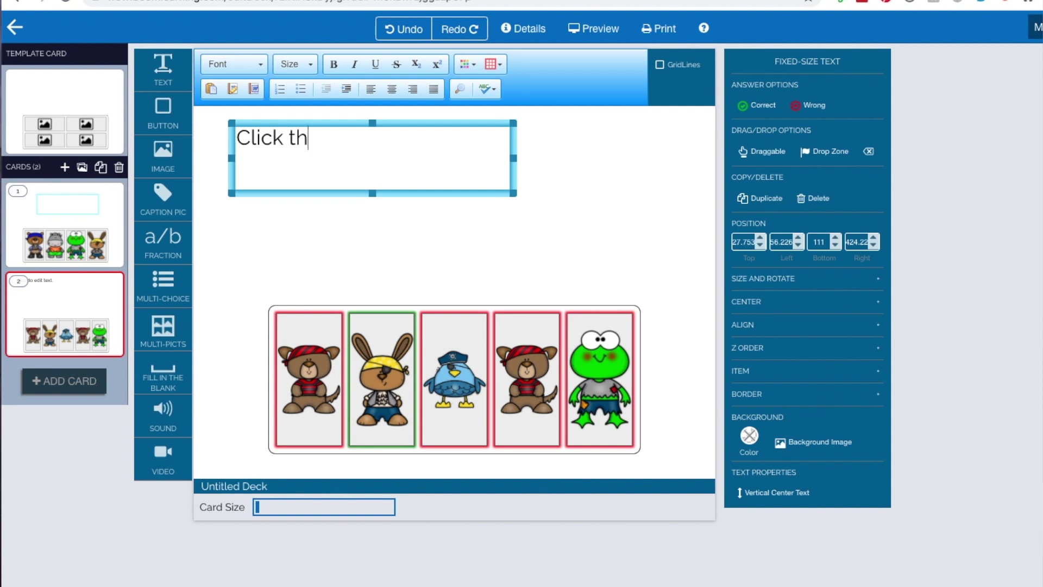
type("e bunny pirate")
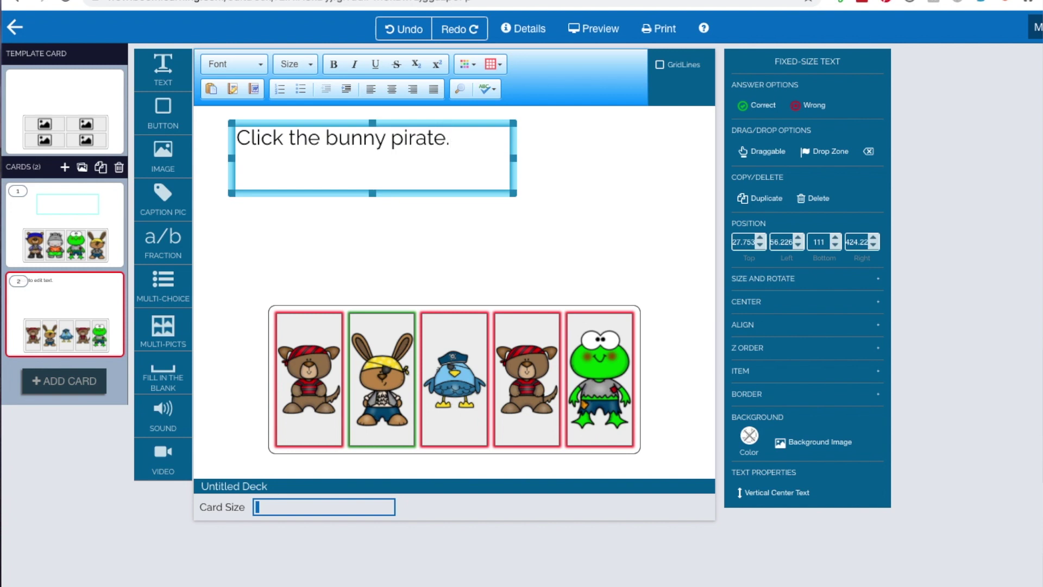
type(".")
left_click(285, 221)
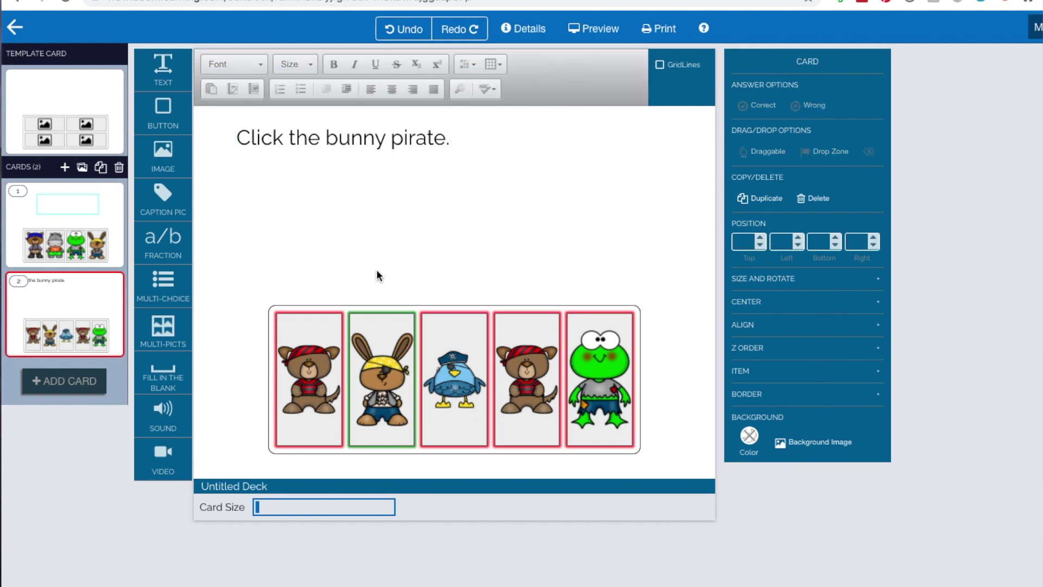
left_click(366, 321)
left_click(590, 38)
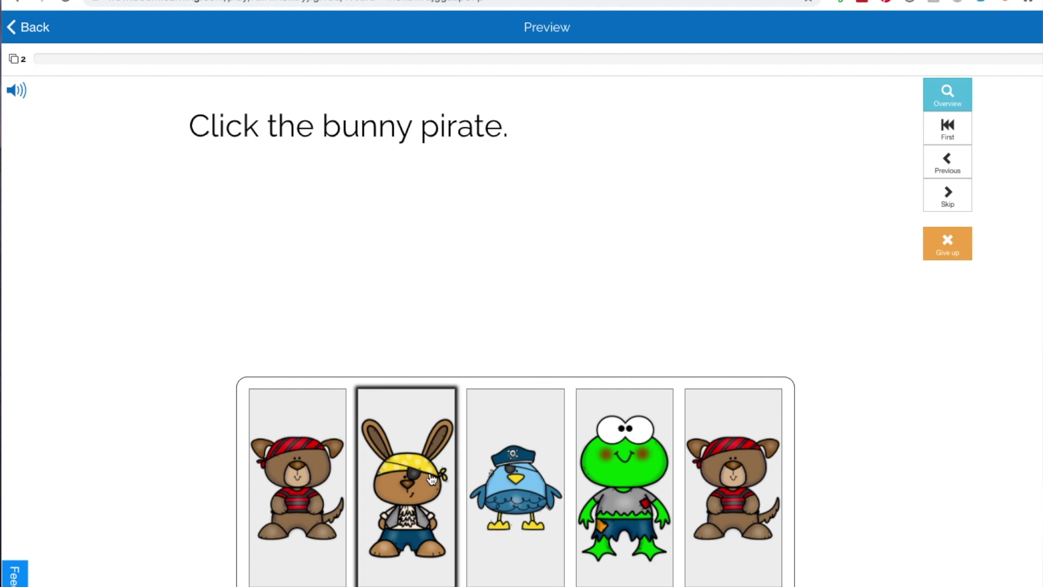
left_click(523, 483)
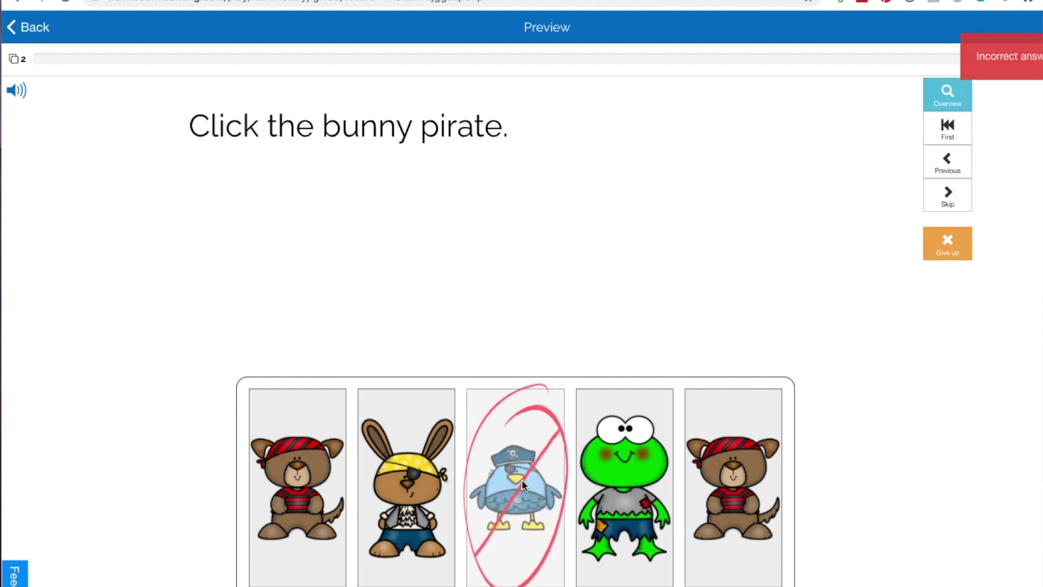
left_click(628, 466)
left_click(735, 448)
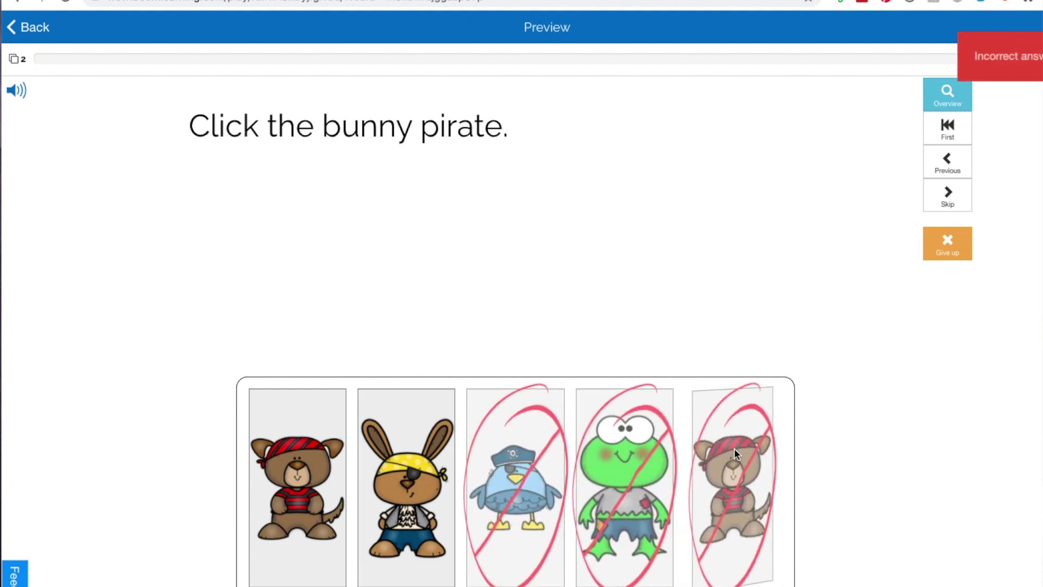
left_click(257, 474)
left_click(403, 477)
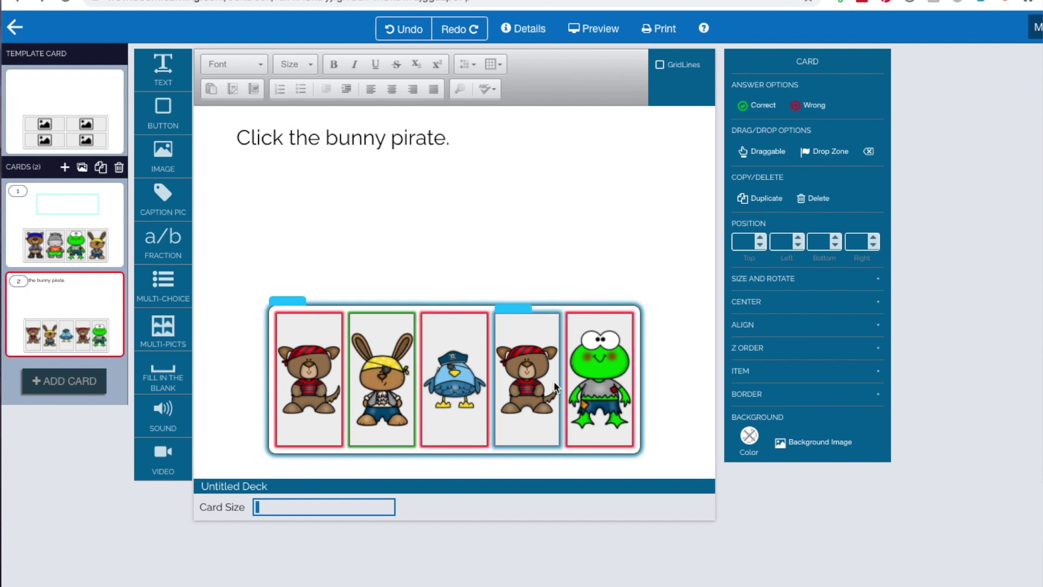
- Delete the frog and the second bear pictures from card 2's grid
left_click(576, 349)
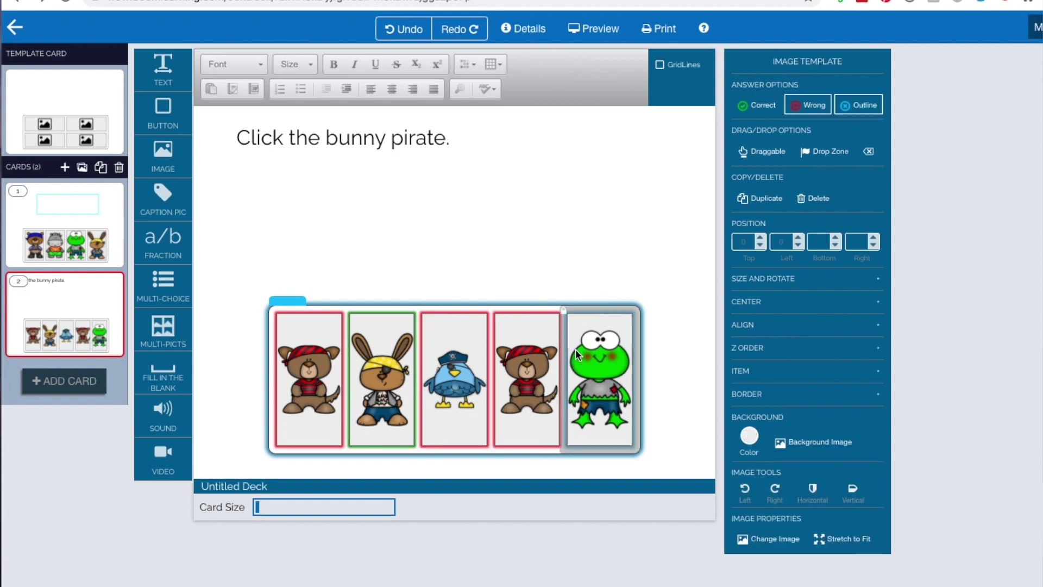
left_click(814, 196)
left_click(673, 110)
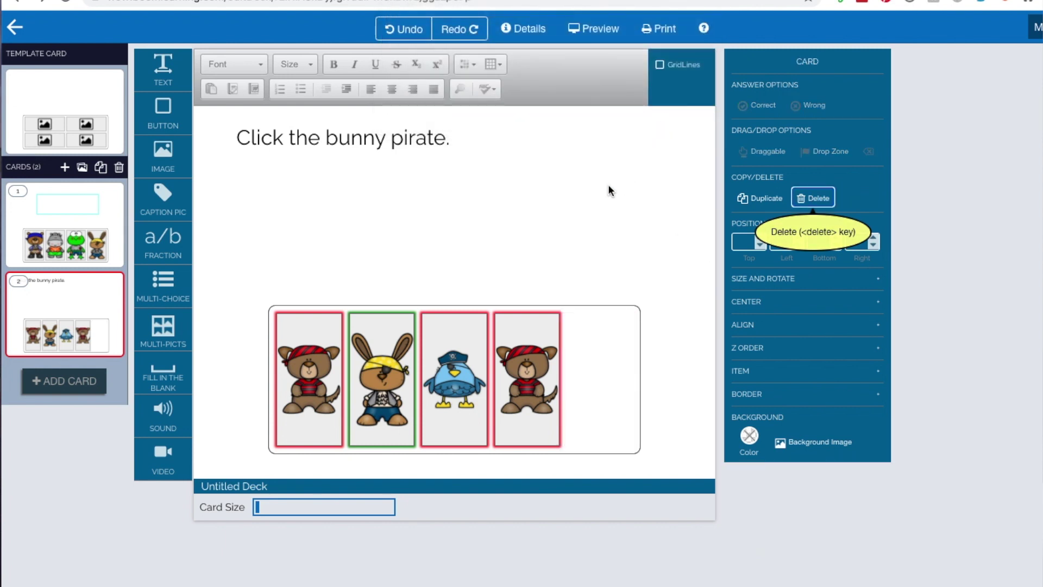
left_click(517, 357)
left_click(812, 200)
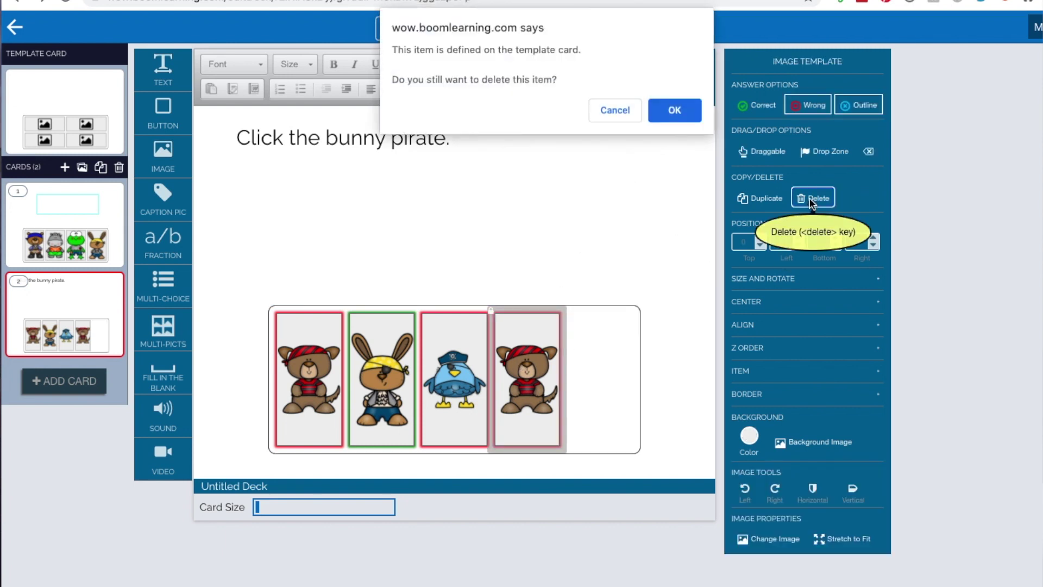
left_click(674, 111)
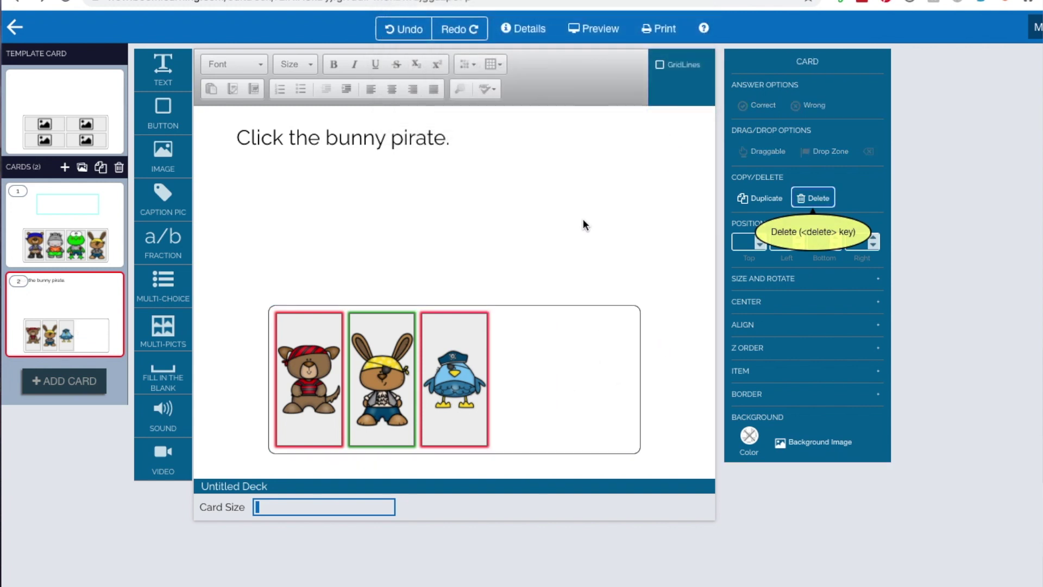
- Shrink the picture container, set it to 3 columns, and centre it under the heading
left_click(597, 318)
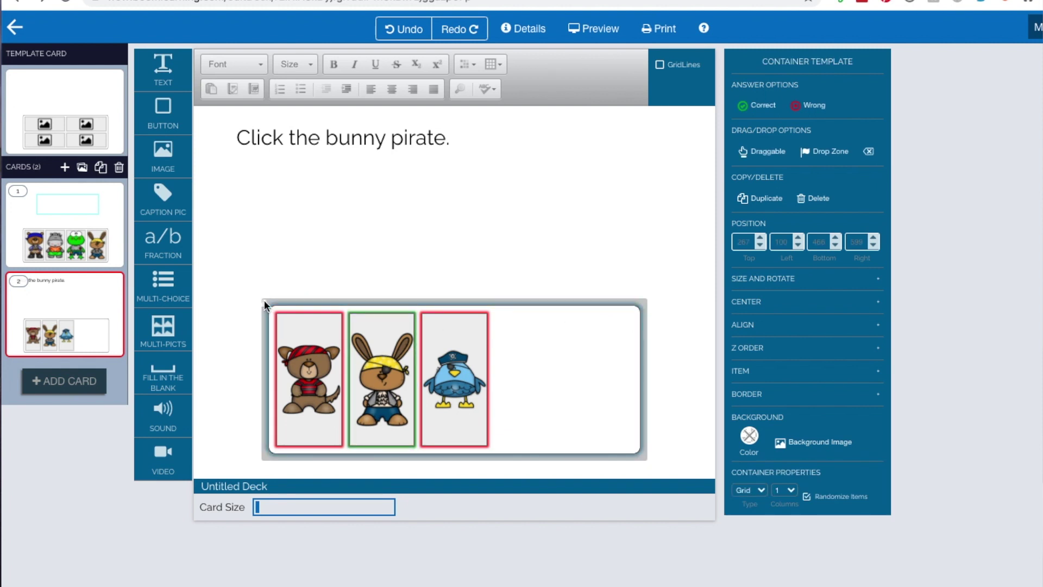
left_click(413, 365)
left_click_drag(645, 379, 496, 369)
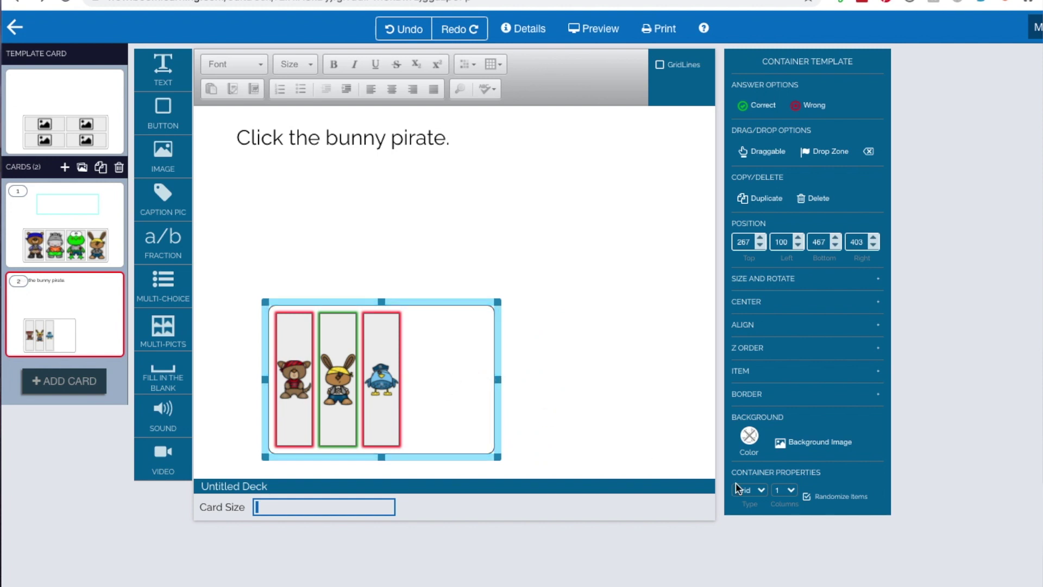
left_click(786, 492)
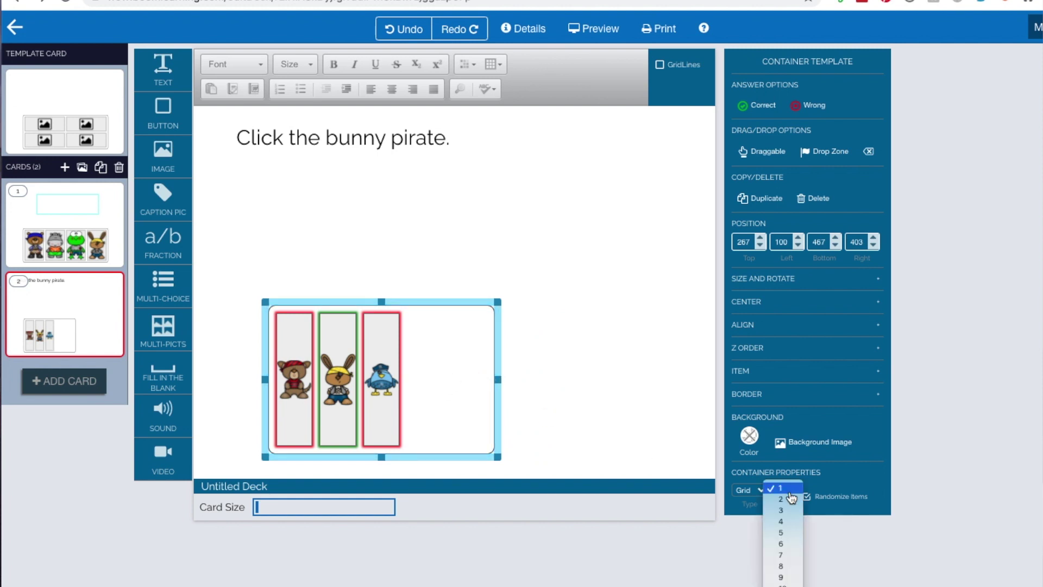
left_click(785, 511)
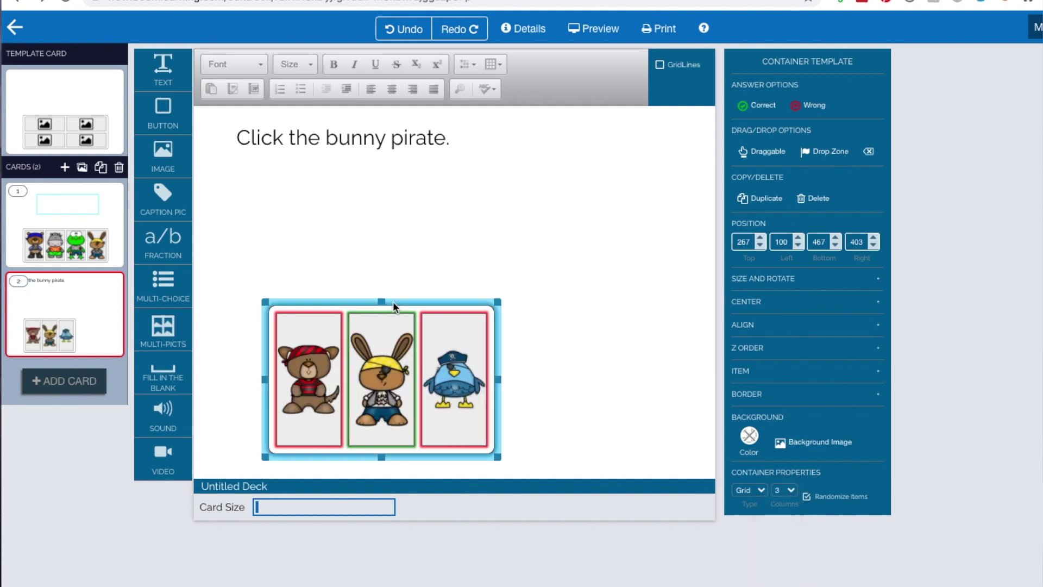
left_click_drag(396, 303, 463, 297)
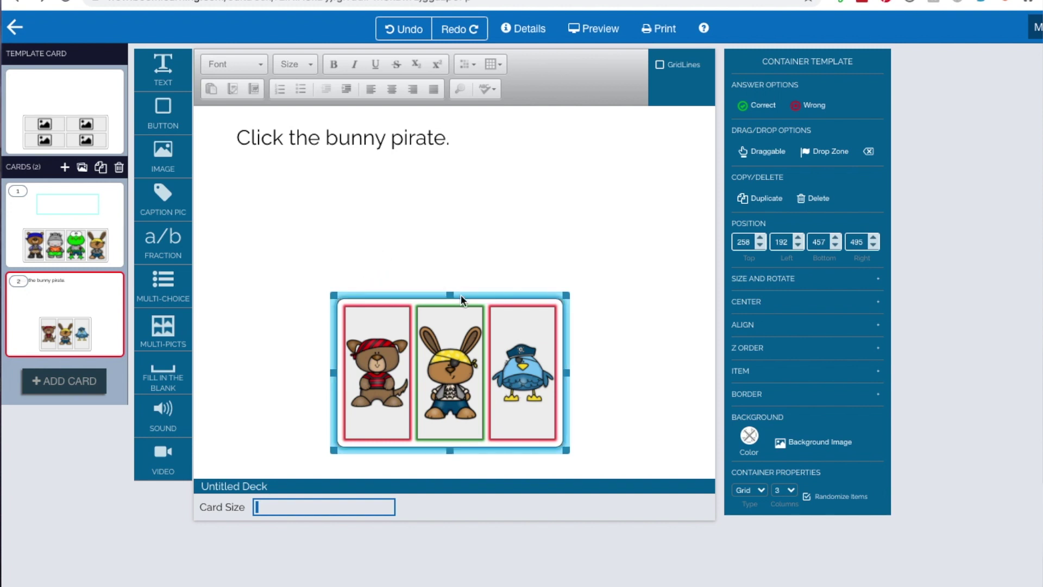
left_click_drag(460, 294, 451, 305)
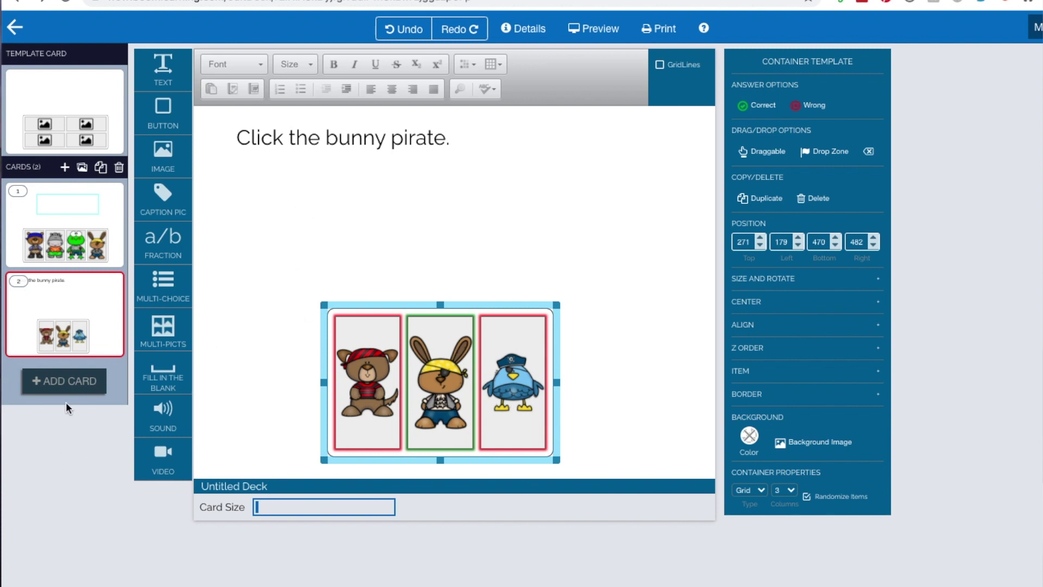
- Add card 3 with a single-row image grid, duplicated up to six image slots
left_click(66, 381)
left_click(784, 490)
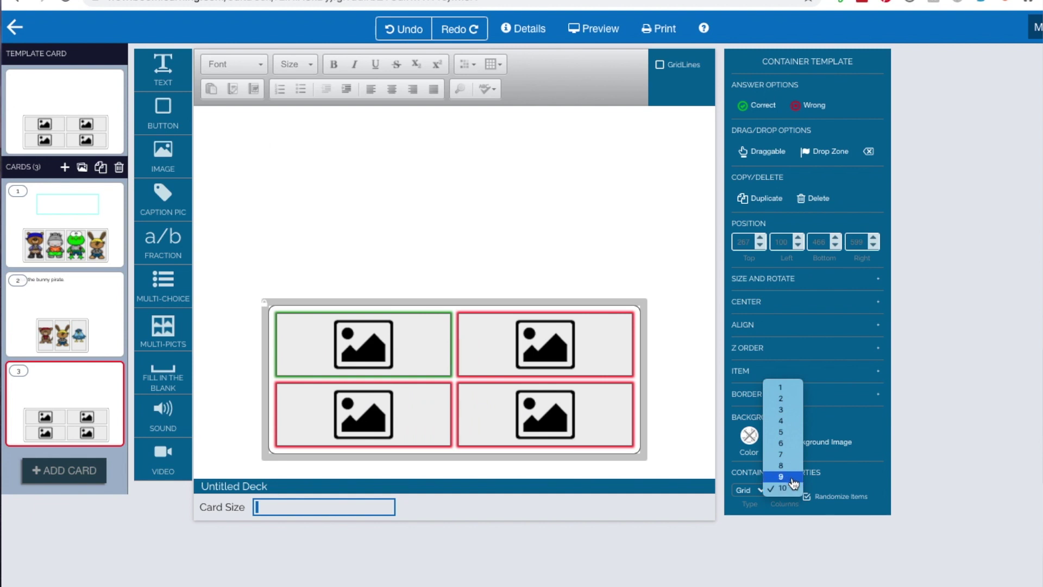
left_click(781, 387)
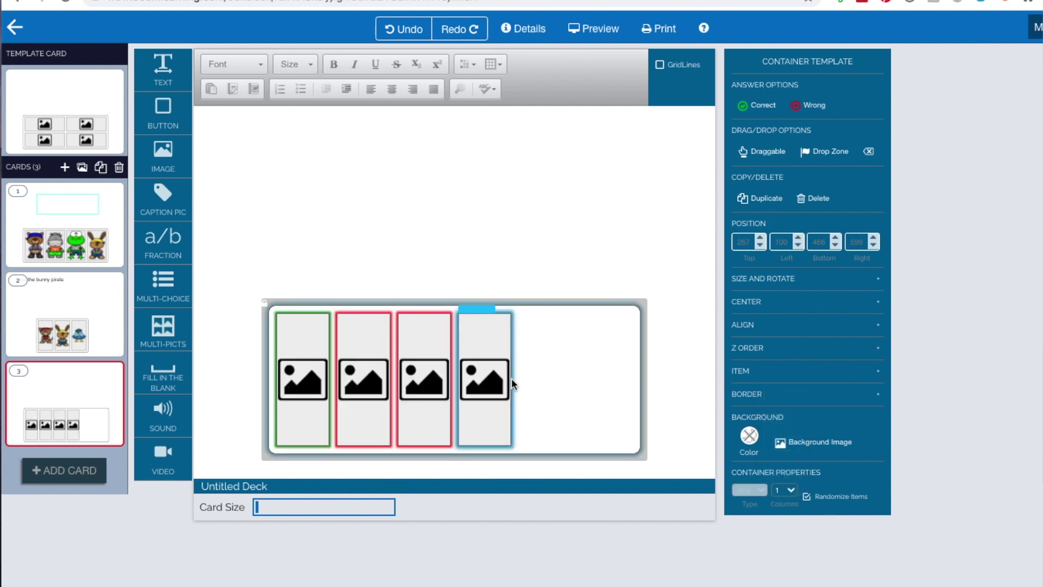
left_click(484, 324)
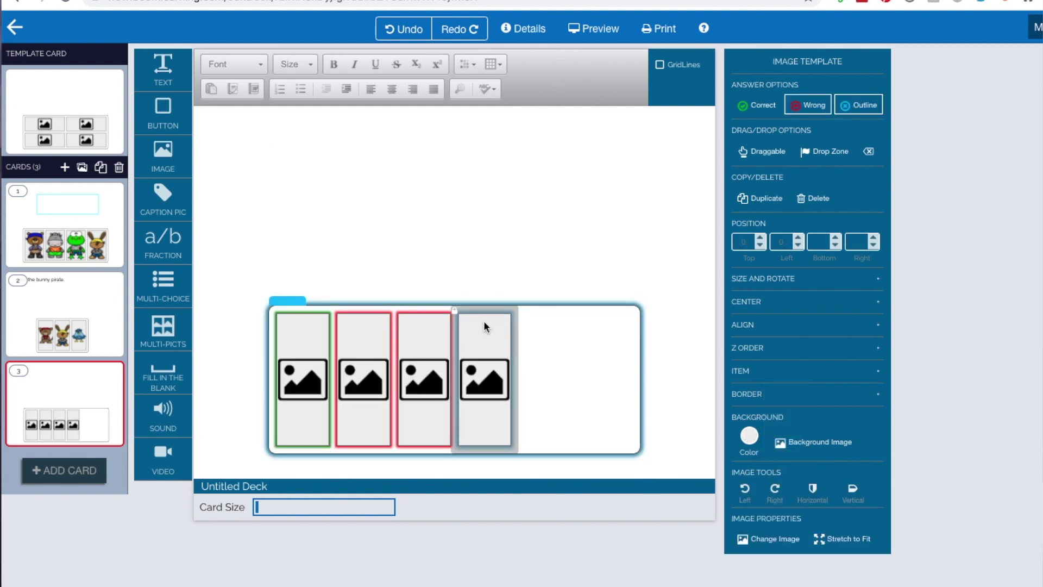
left_click(755, 199)
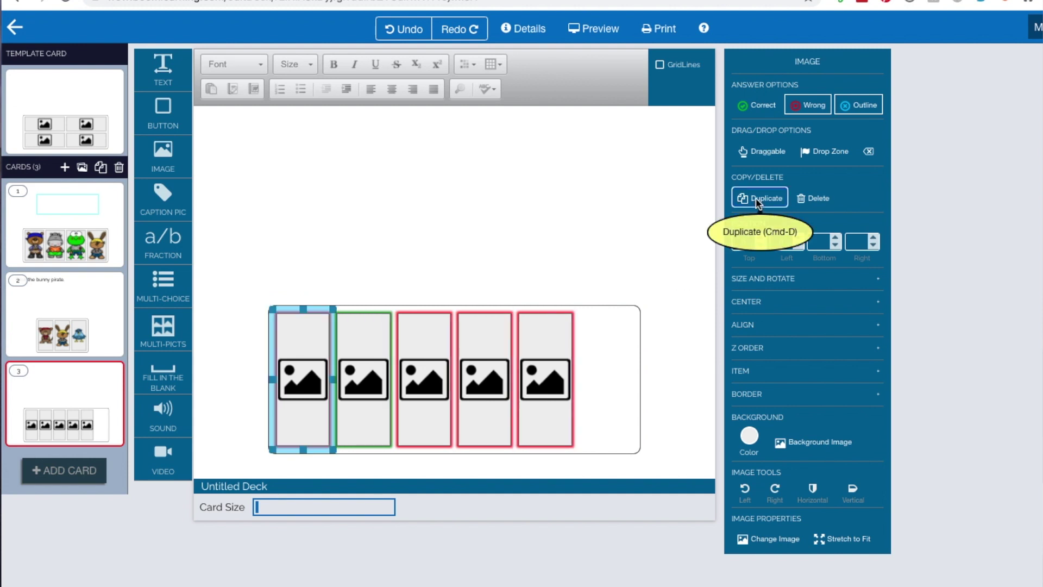
left_click(755, 199)
left_click(442, 246)
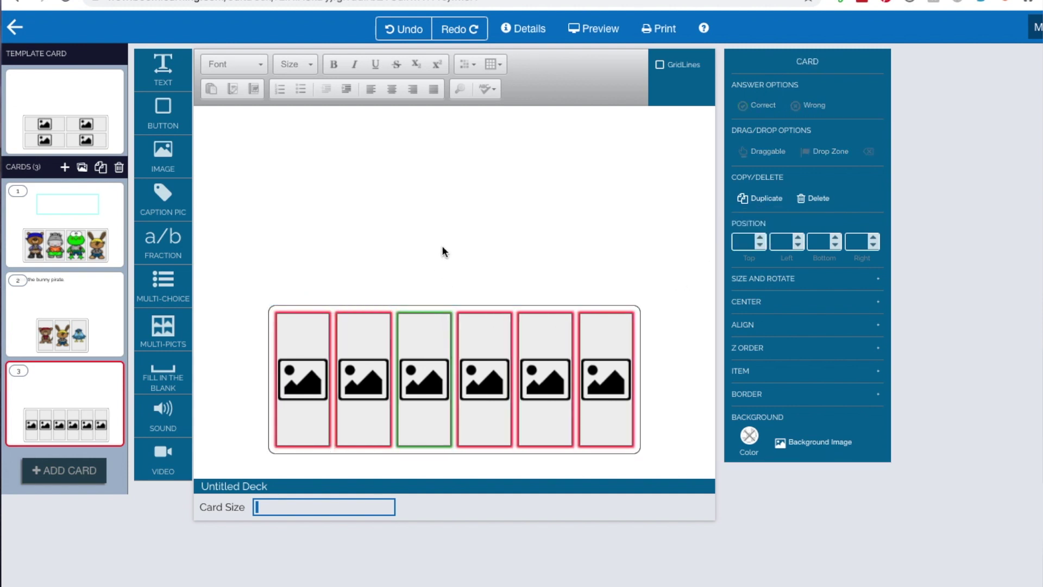
- Clear the Correct/Wrong marking on each of the six image slots
left_click(314, 331)
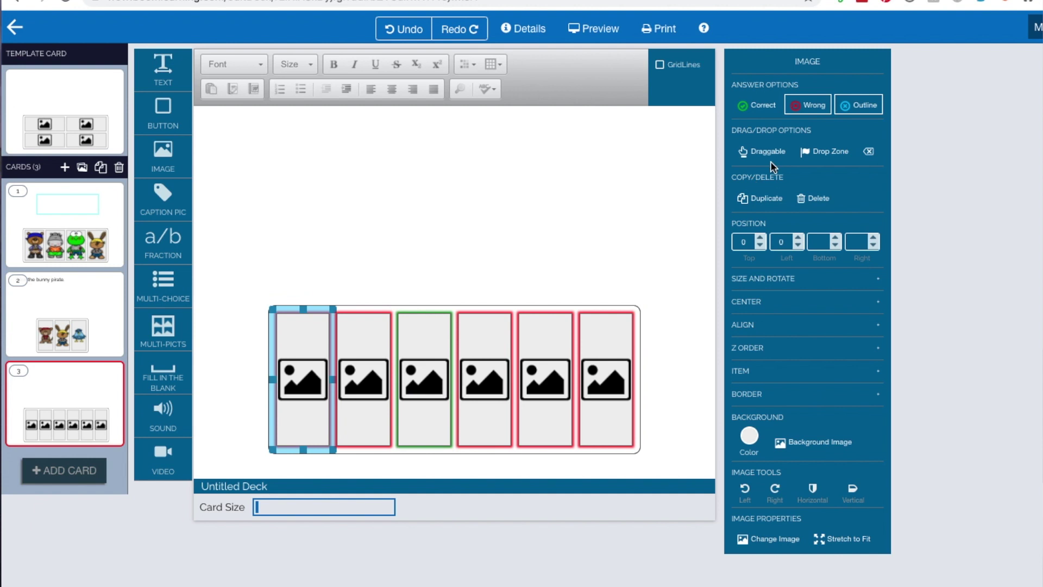
left_click(393, 324)
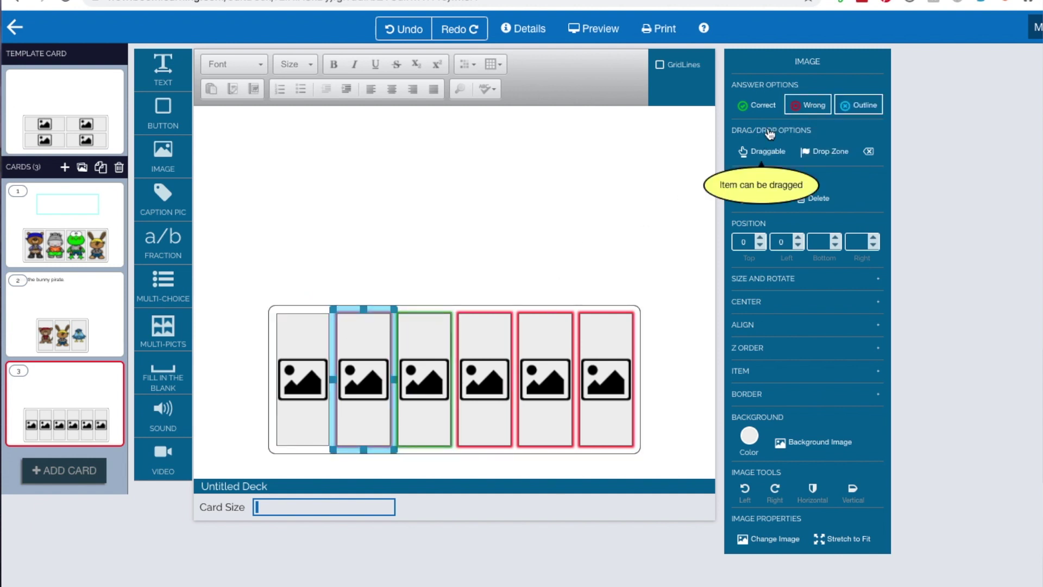
left_click(482, 326)
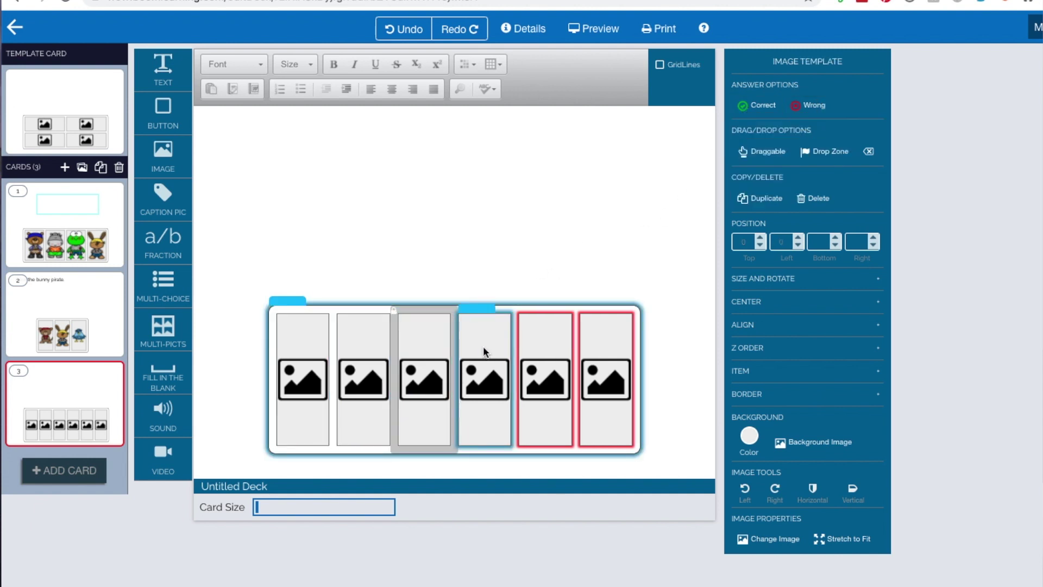
left_click(482, 326)
left_click(756, 105)
left_click(553, 341)
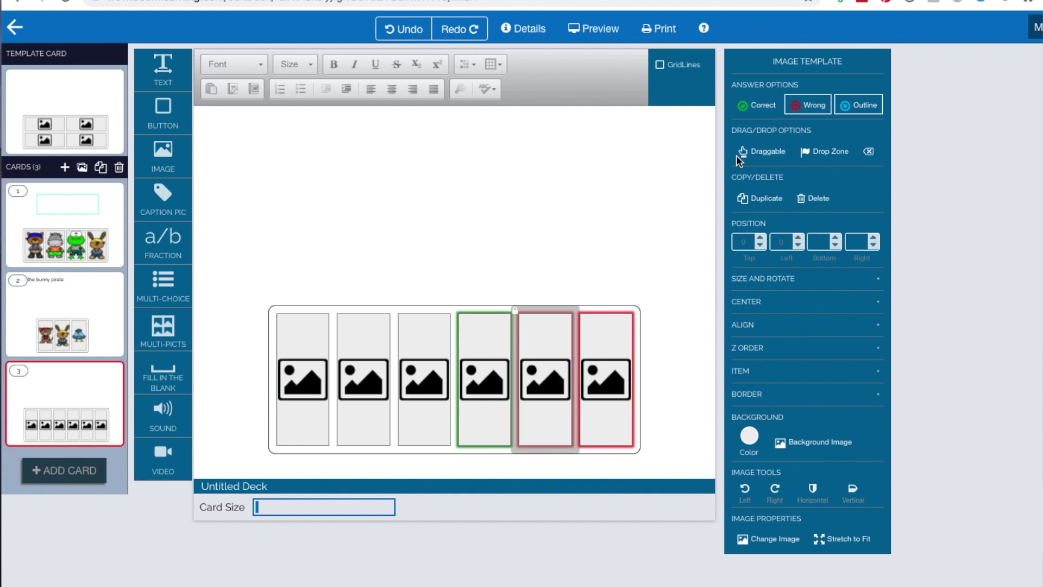
left_click(760, 106)
left_click(610, 363)
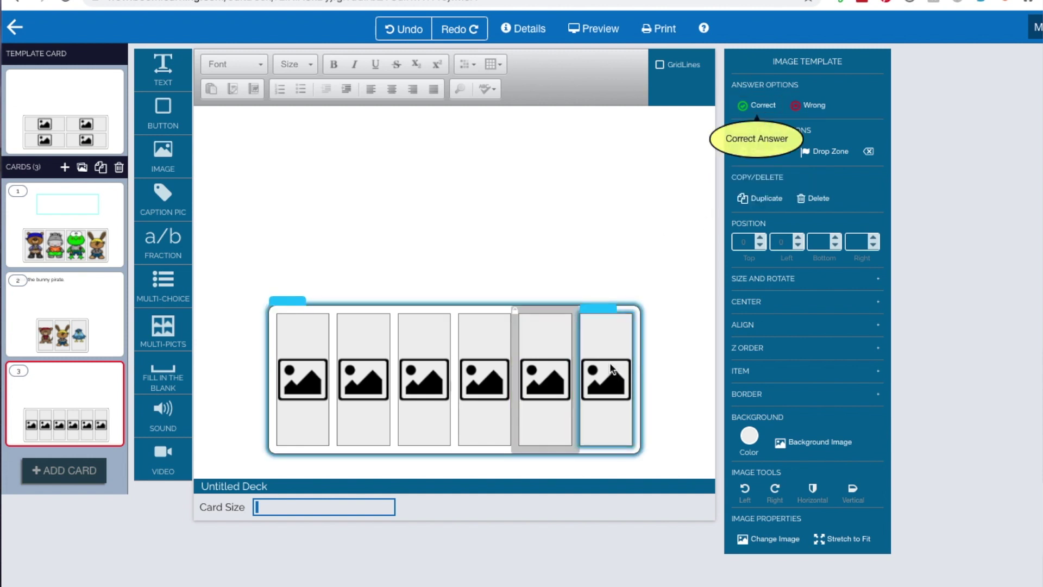
left_click(610, 361)
left_click(778, 104)
left_click(655, 237)
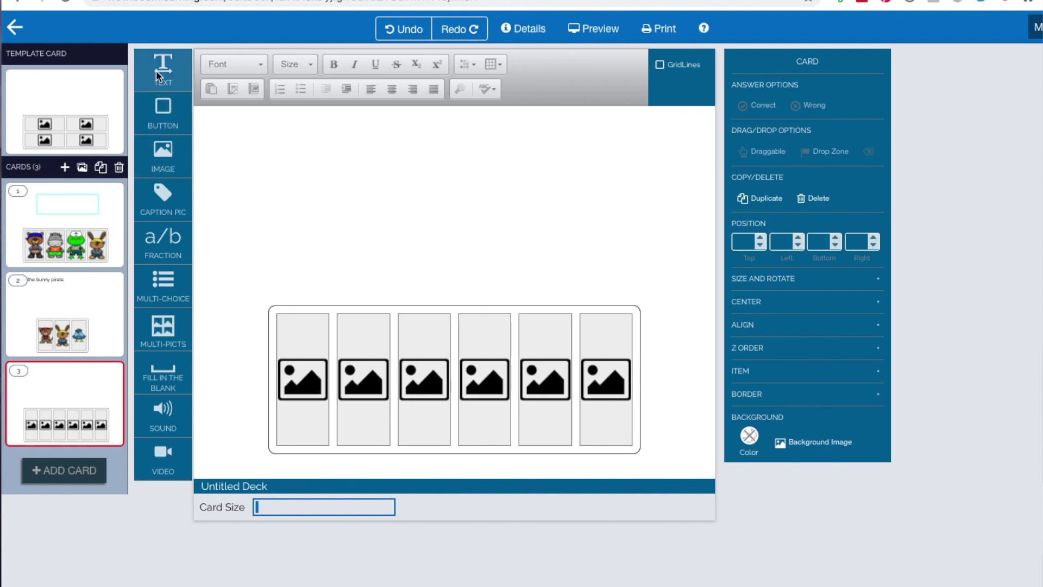
- Add an enlarged text box reading 'Farm Animals' to card 3
left_click_drag(161, 74, 335, 249)
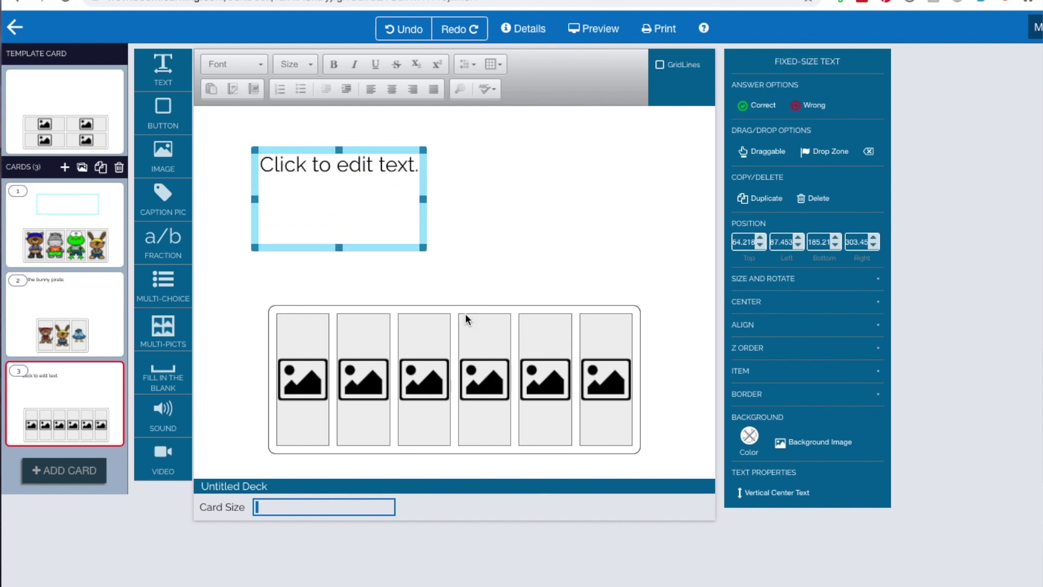
left_click_drag(424, 248, 443, 275)
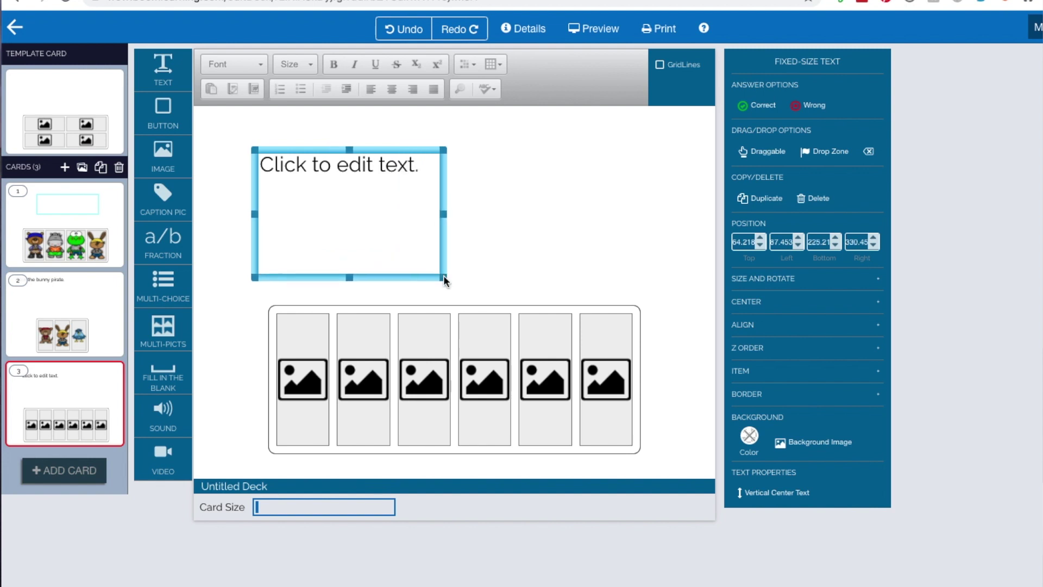
left_click_drag(417, 165, 263, 165)
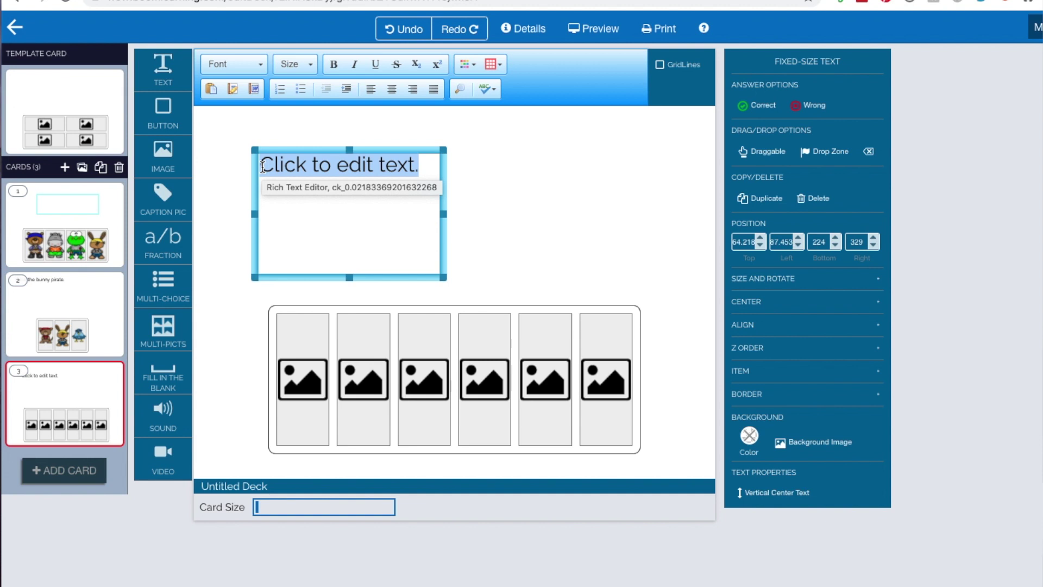
type("Farm")
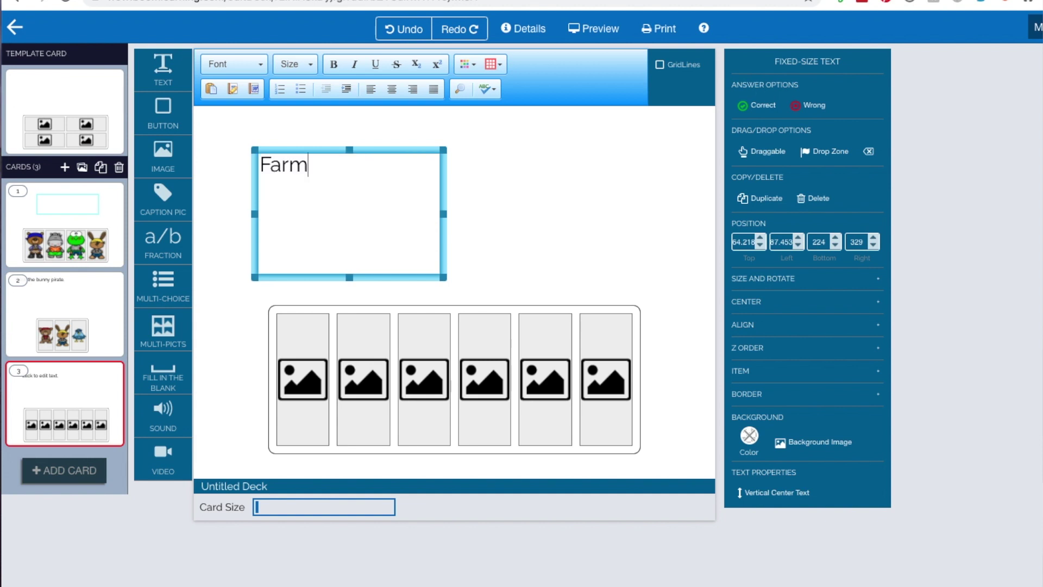
type(" Animals")
left_click(333, 146)
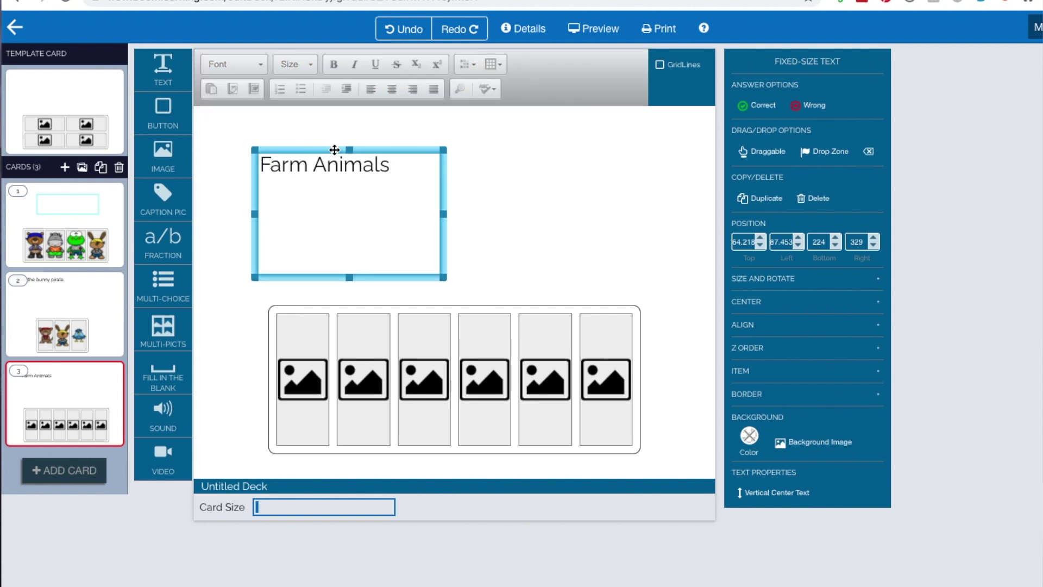
- Duplicate it beside the original and change the copy to 'Pirate Animals'
left_click(760, 198)
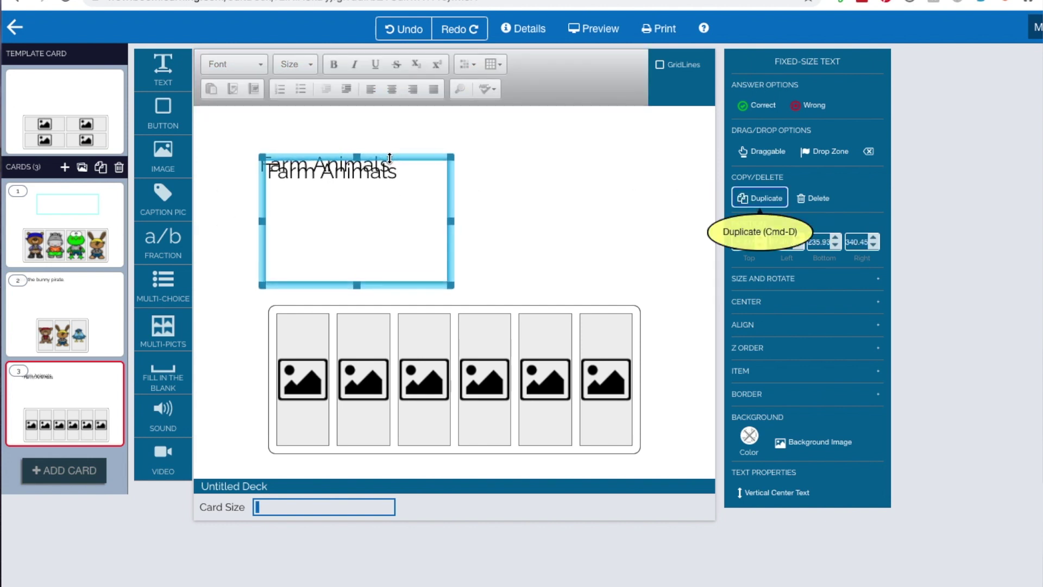
left_click_drag(380, 157, 585, 163)
left_click_drag(502, 166, 461, 169)
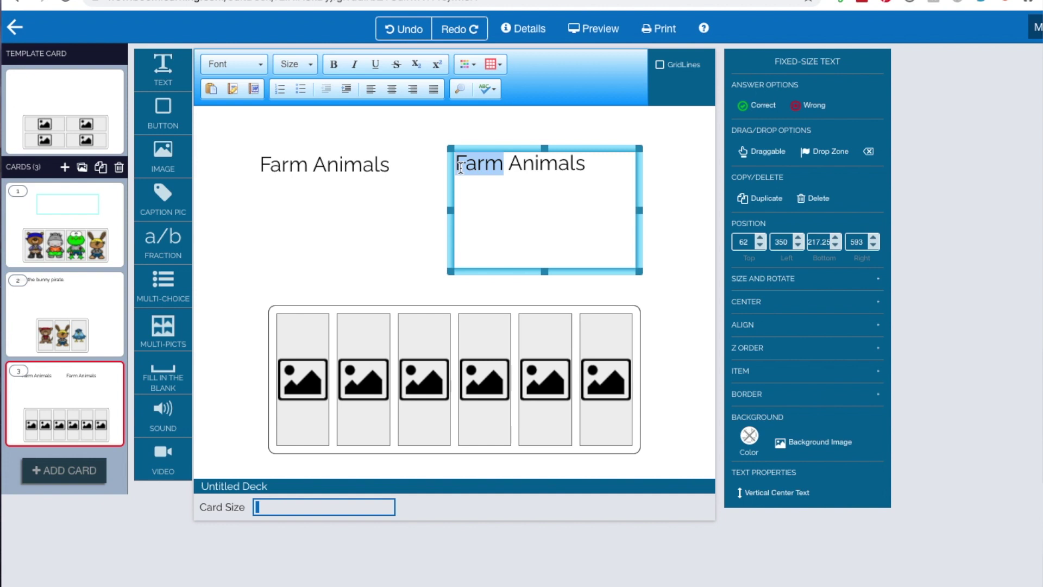
type("Pirate")
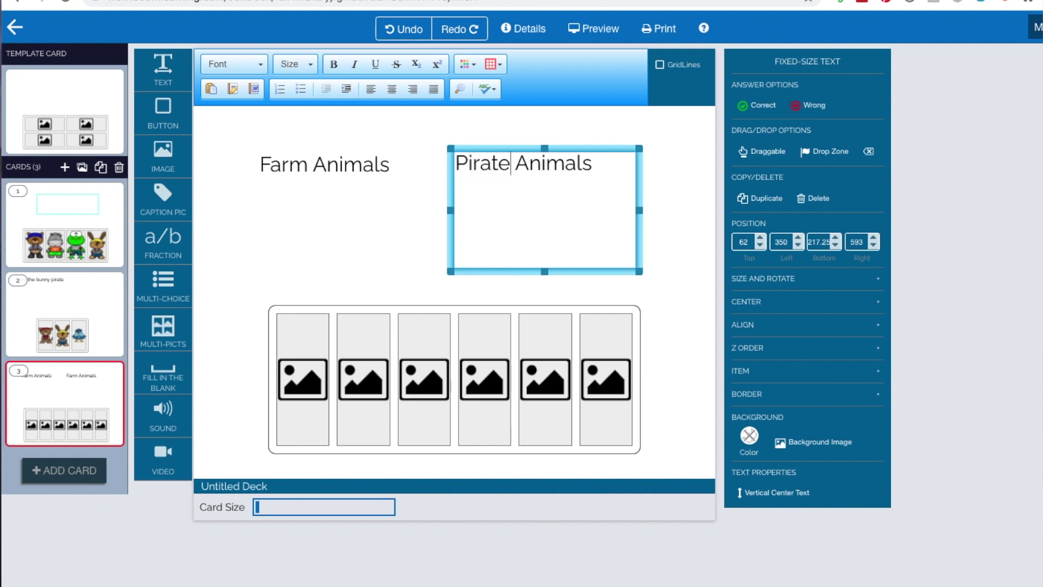
- Give both text boxes a blue border of width 2
left_click(352, 180)
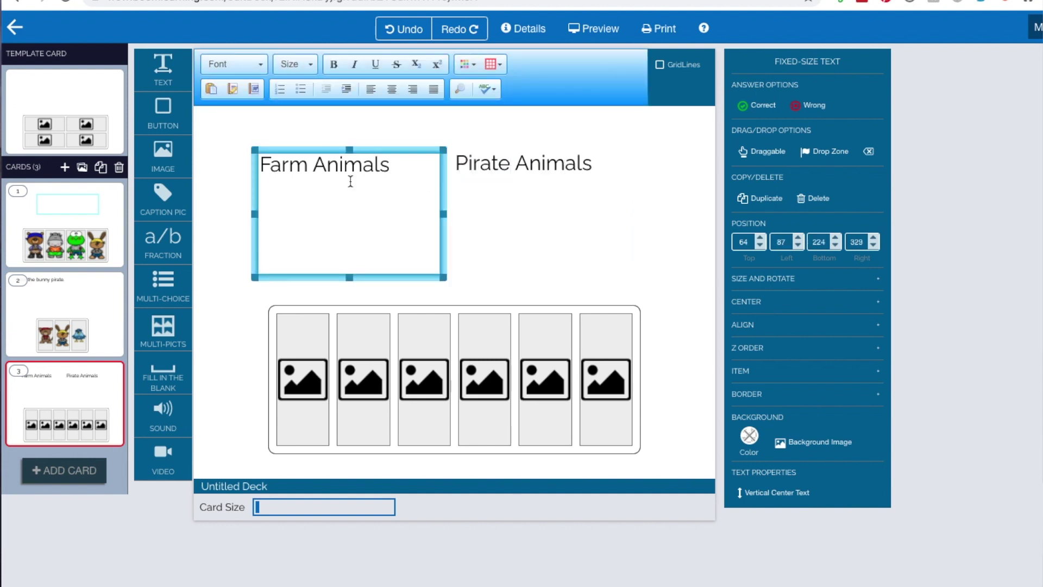
left_click(774, 401)
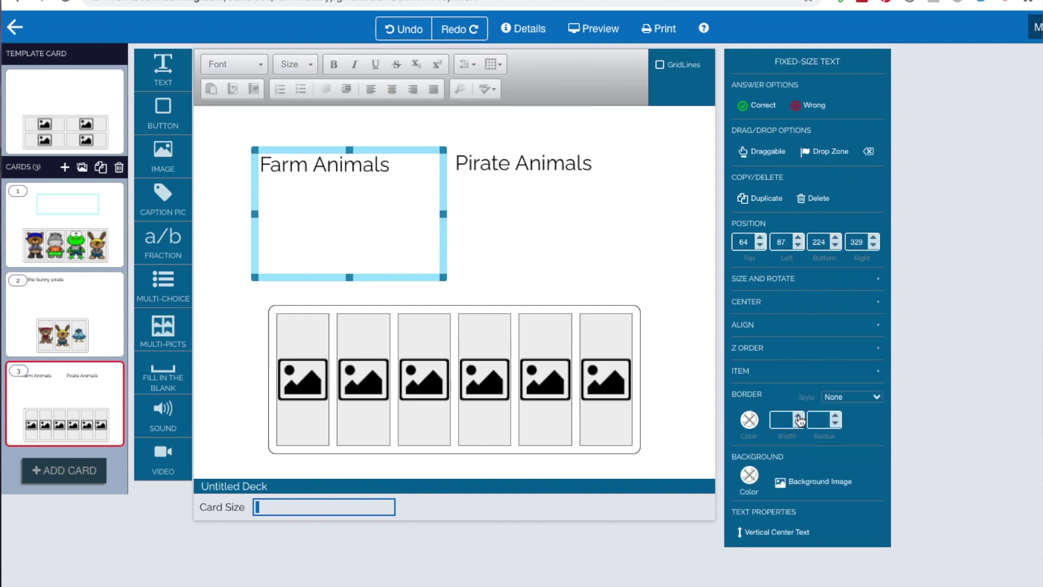
left_click(749, 419)
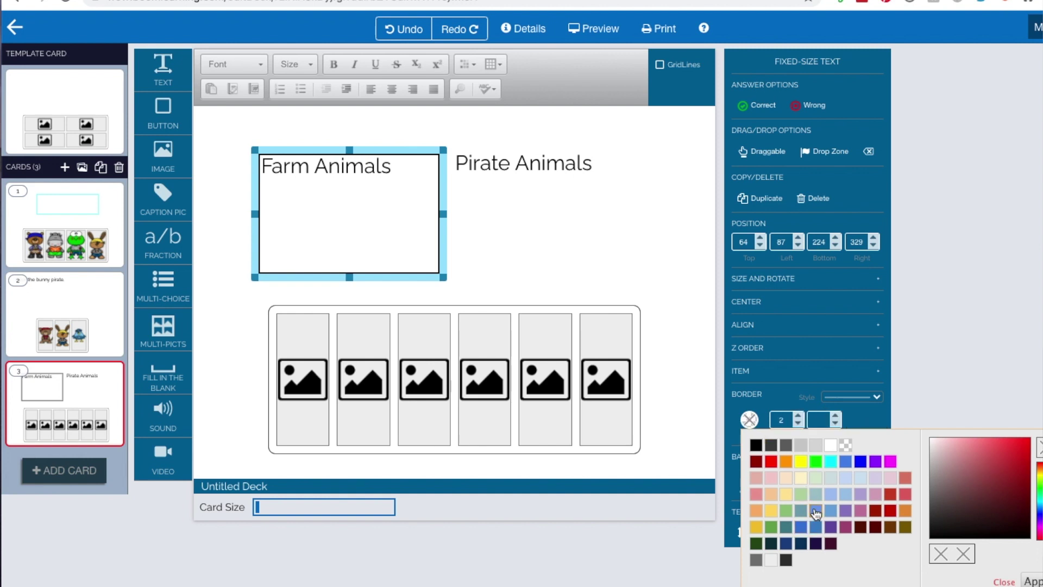
left_click(862, 463)
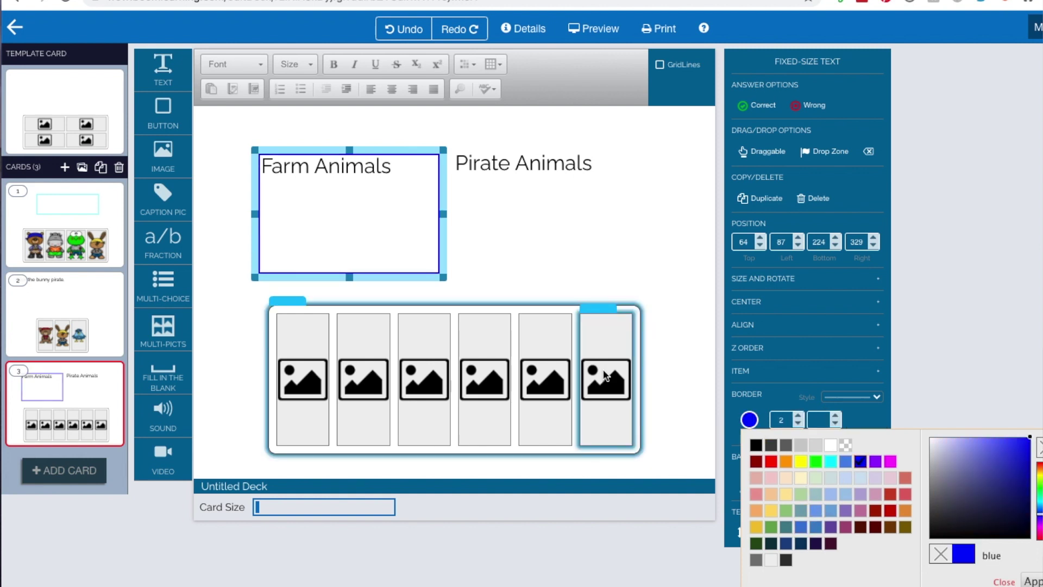
left_click(548, 176)
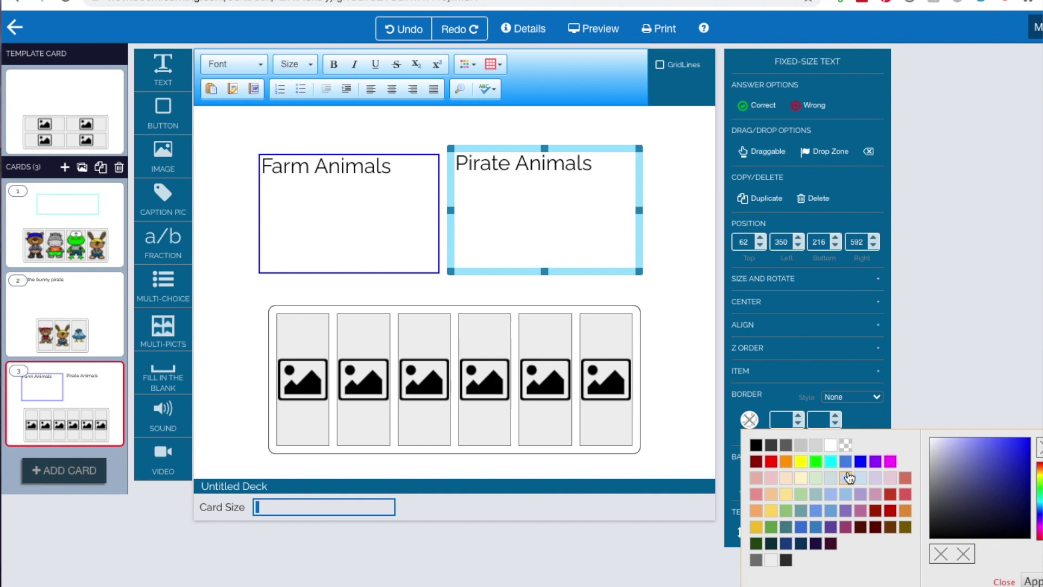
left_click(860, 461)
left_click(799, 420)
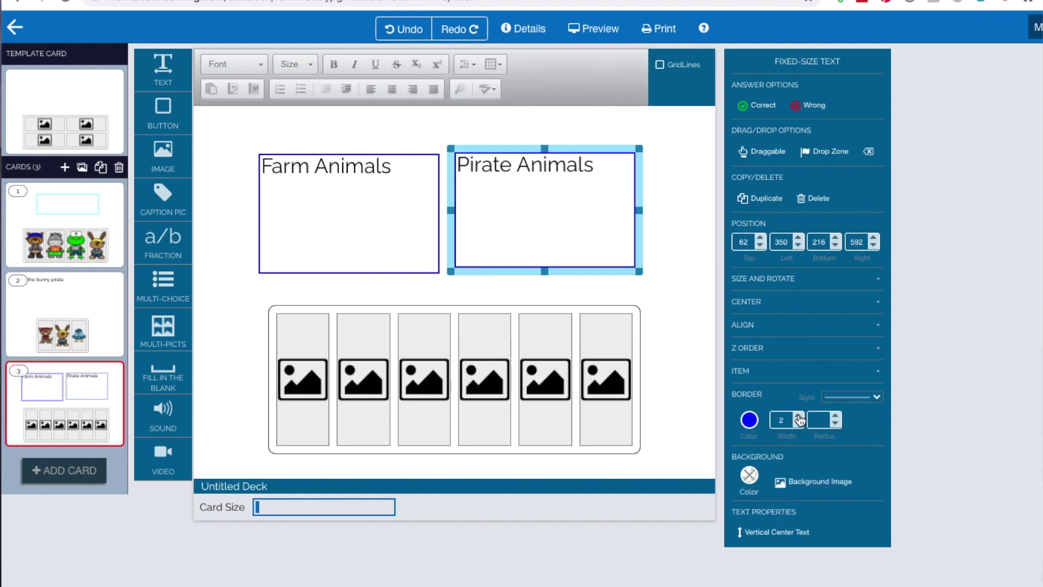
left_click(799, 416)
left_click(683, 290)
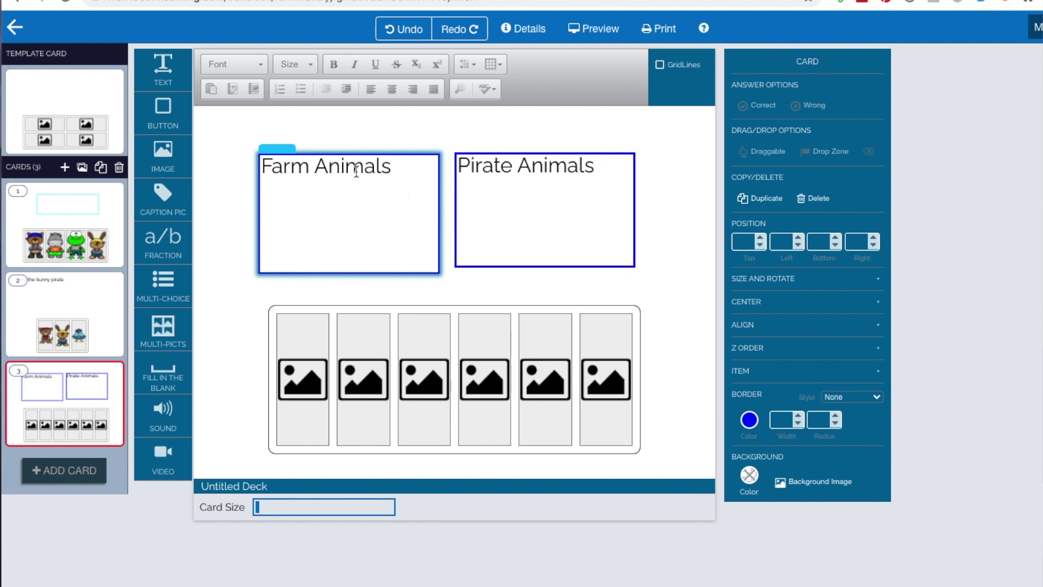
- Nudge the Farm Animals box slightly up and left
left_click(373, 156)
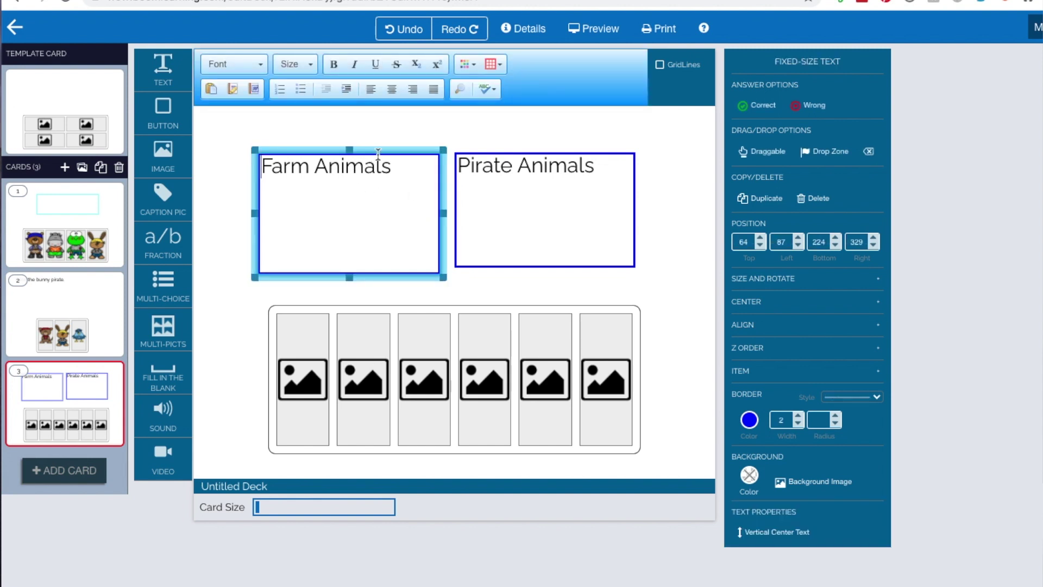
left_click_drag(367, 151, 354, 143)
left_click(395, 282)
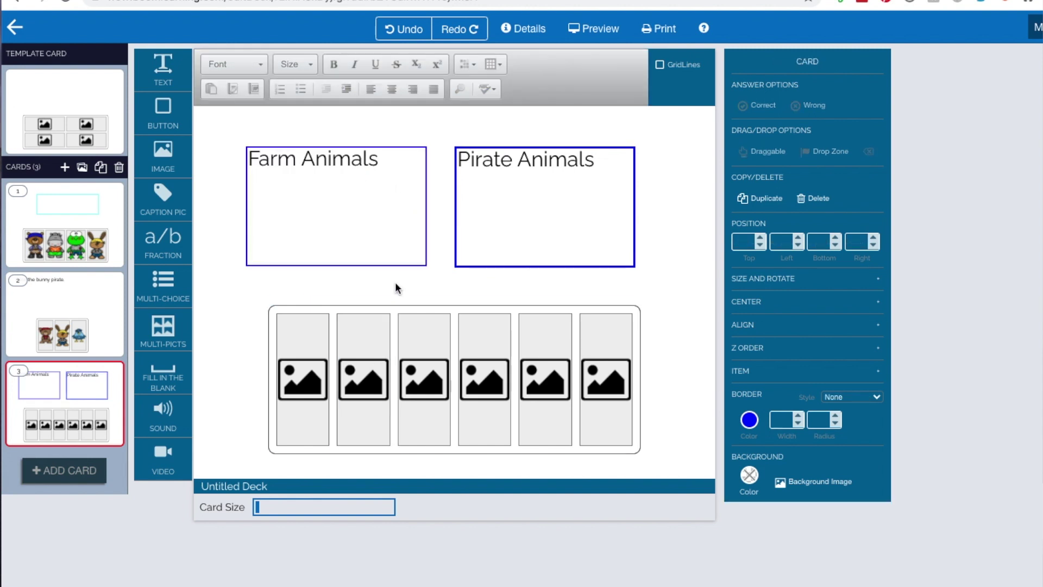
- Fill the slots with pirate bear, pig, koala, crow, turkey and squirrel images from My Images
left_click(311, 382)
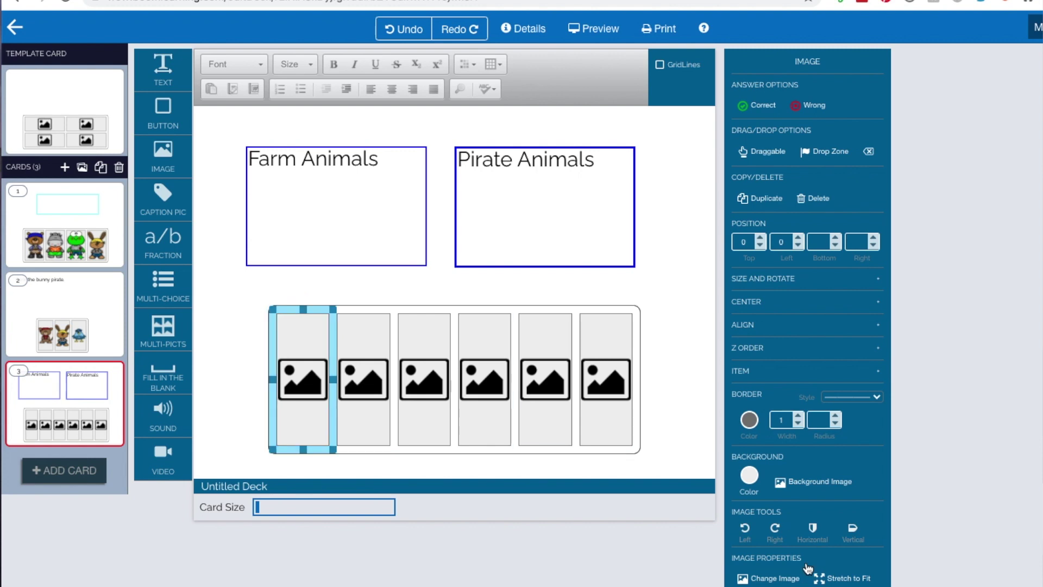
left_click(780, 578)
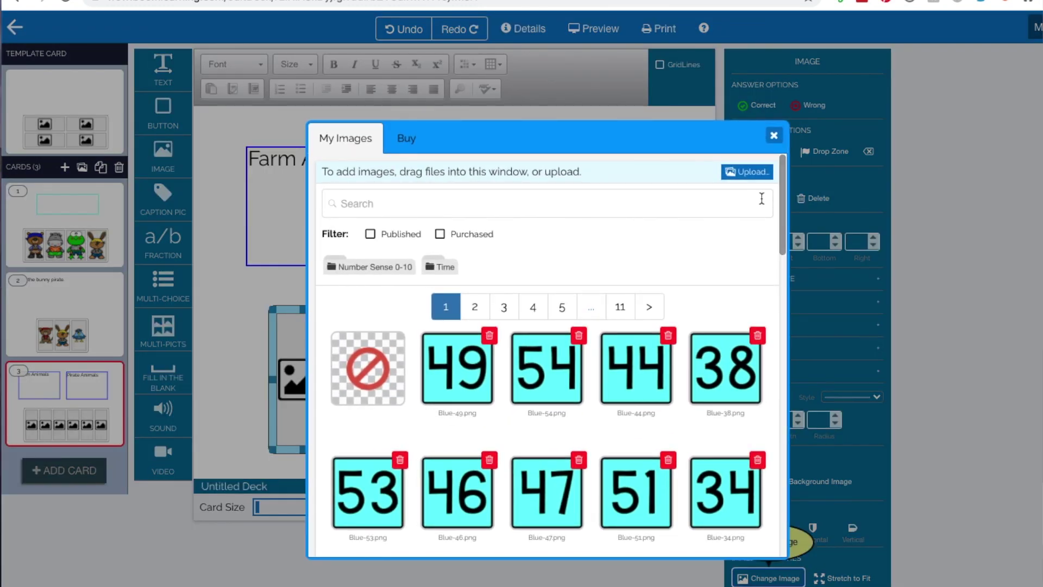
scroll(769, 327, "down", 10)
scroll(768, 327, "down", 3)
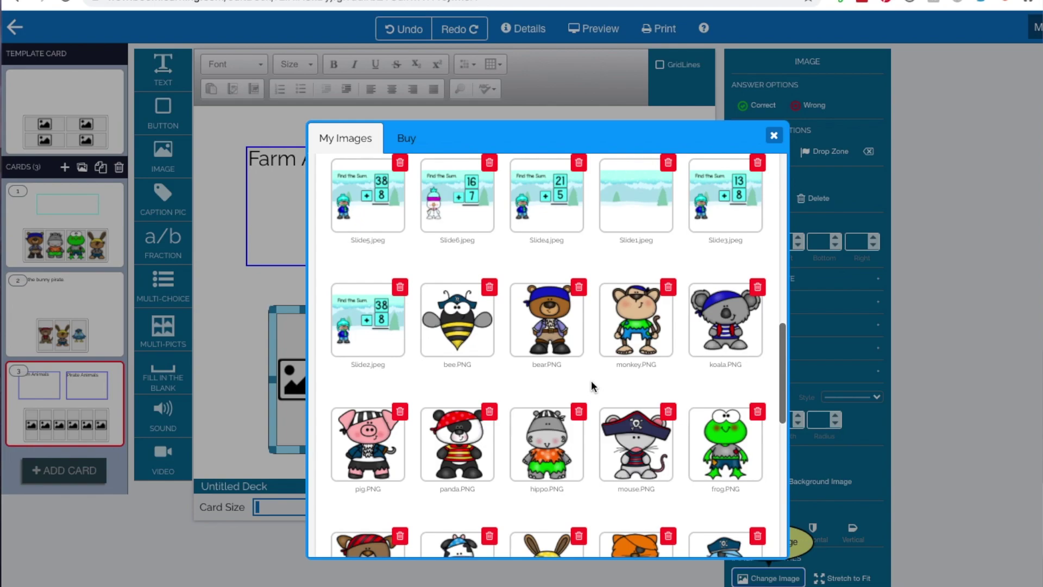
left_click(531, 328)
double_click(373, 379)
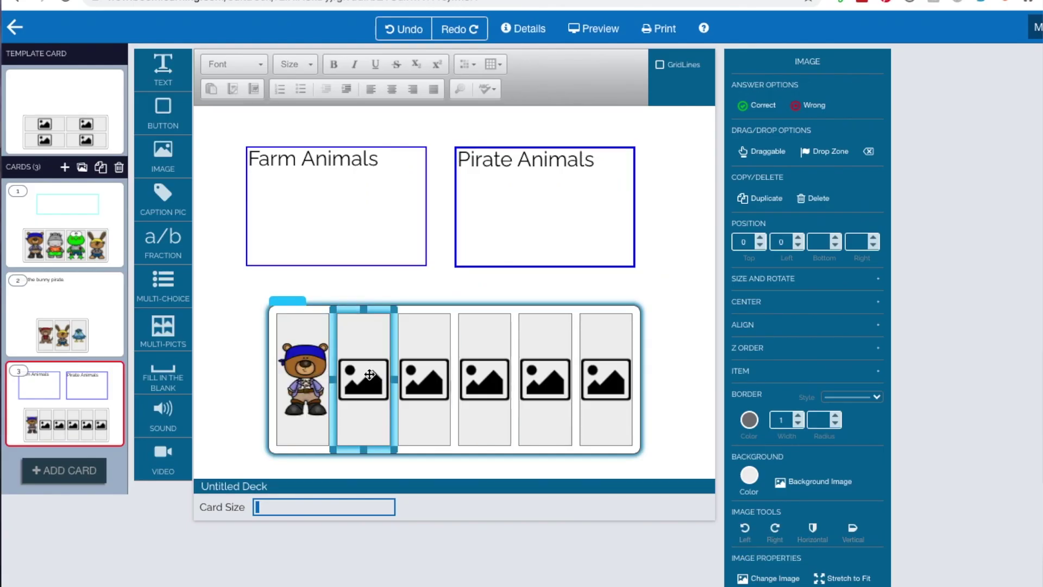
scroll(580, 318, "up", 3)
left_click(639, 291)
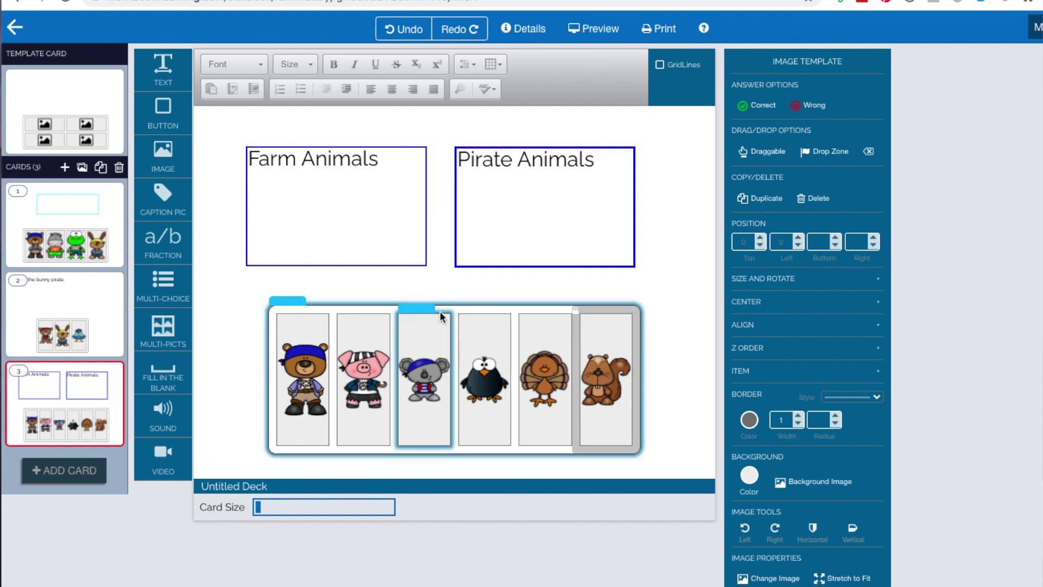
- Resize the picture tray and move it up and left to top 279
left_click(455, 302)
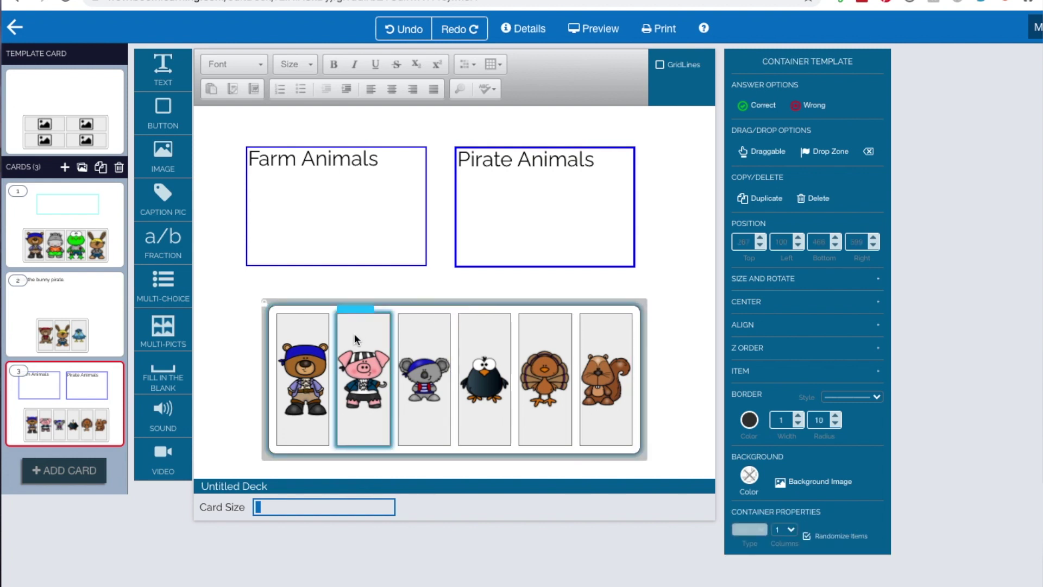
left_click(265, 302)
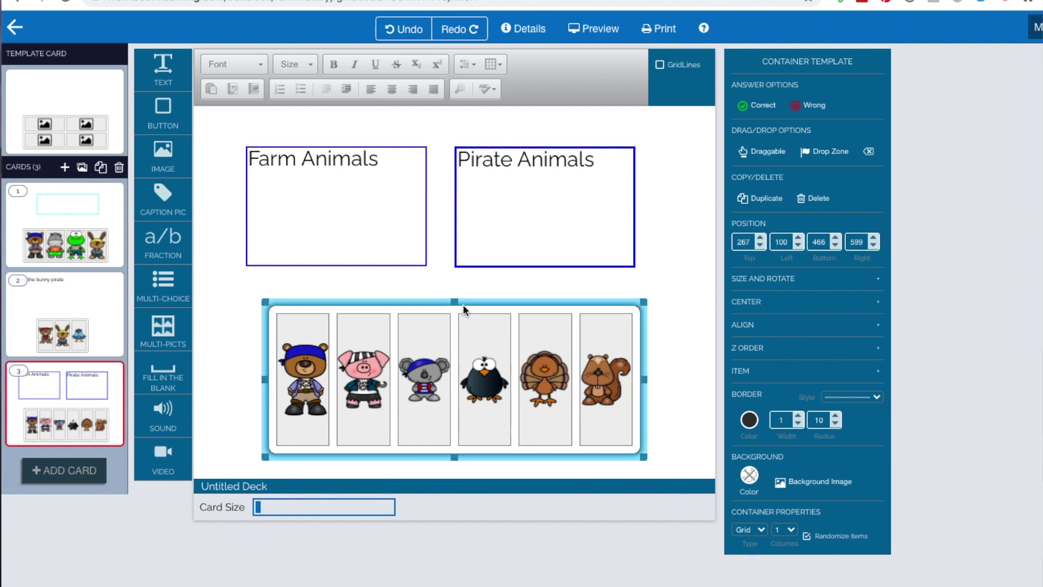
left_click_drag(455, 301, 455, 332)
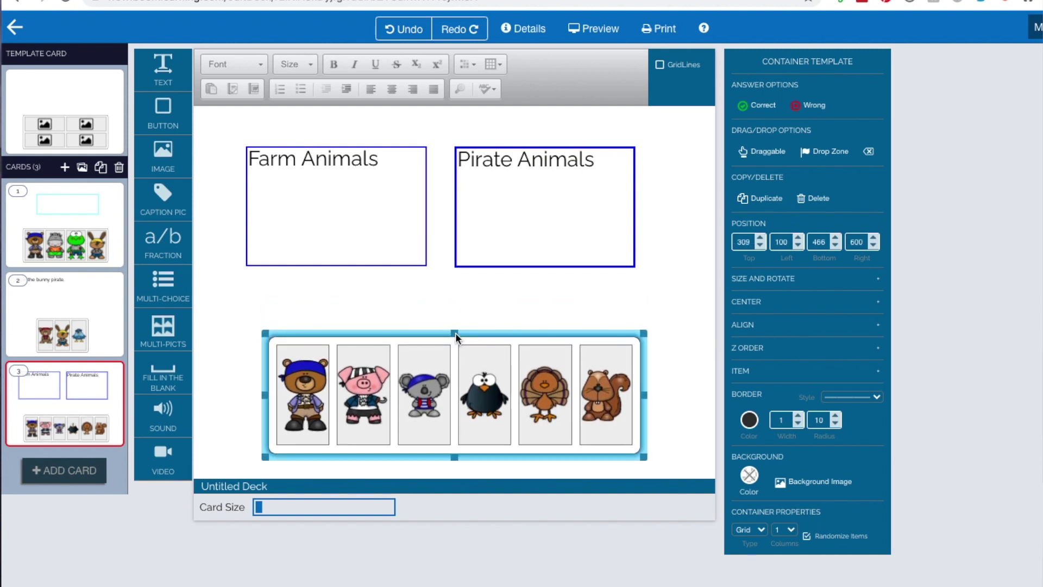
left_click_drag(480, 332, 475, 311)
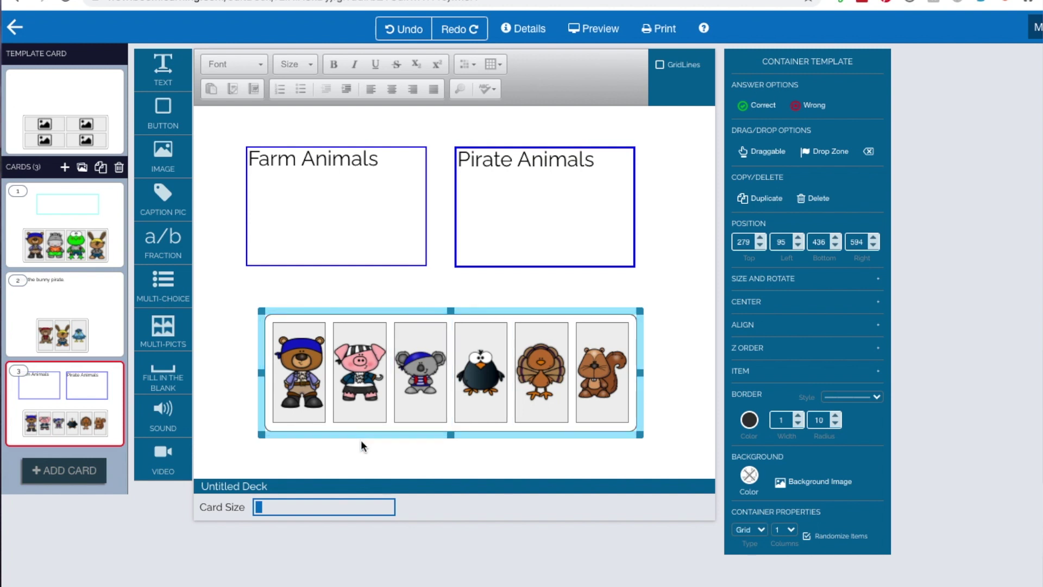
left_click(310, 380)
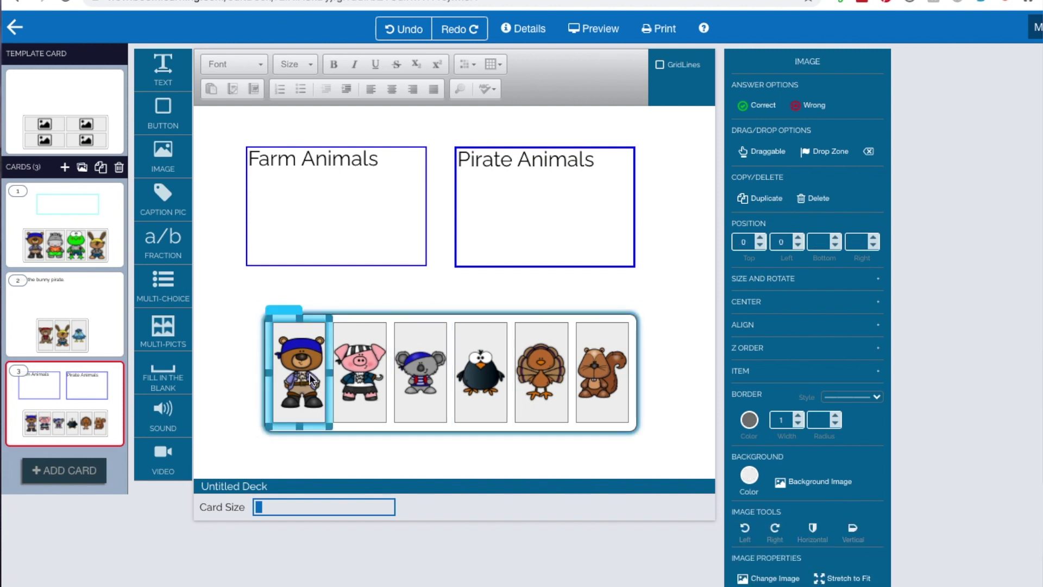
- Make all six animal pictures draggable and both text boxes drop zones
left_click_drag(311, 380, 596, 365)
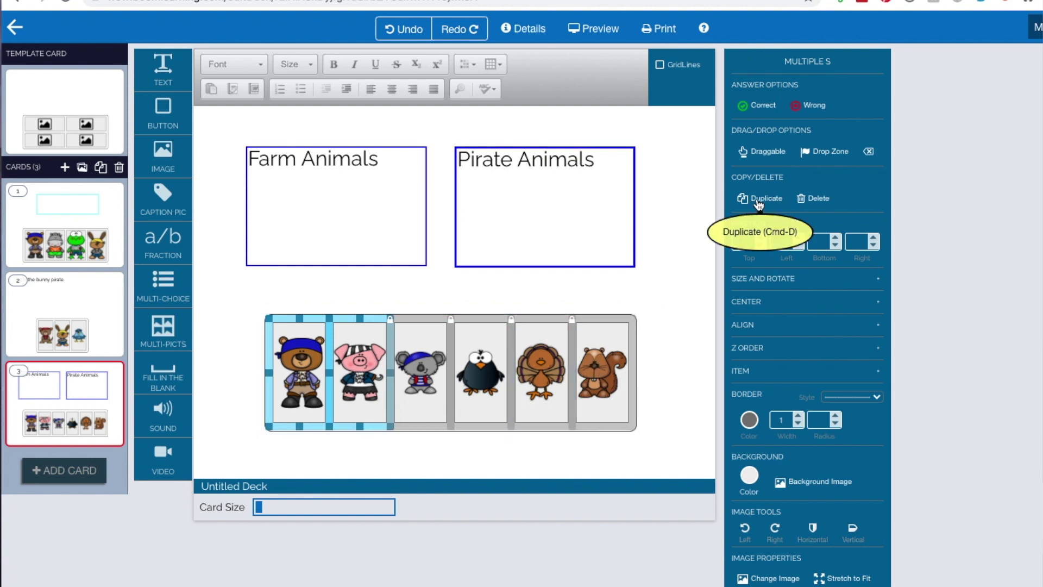
left_click(768, 154)
left_click(627, 293)
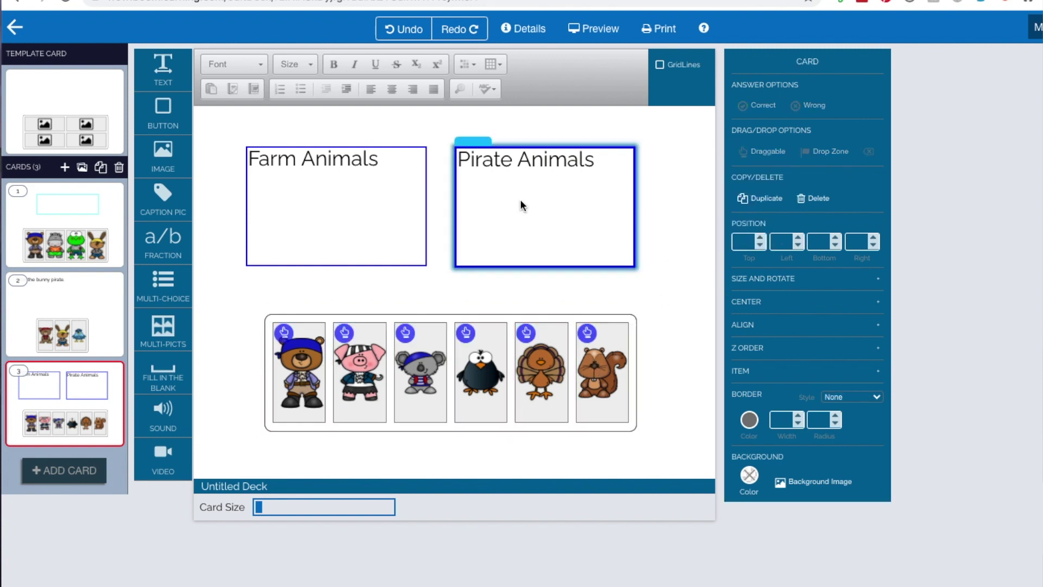
left_click(333, 216)
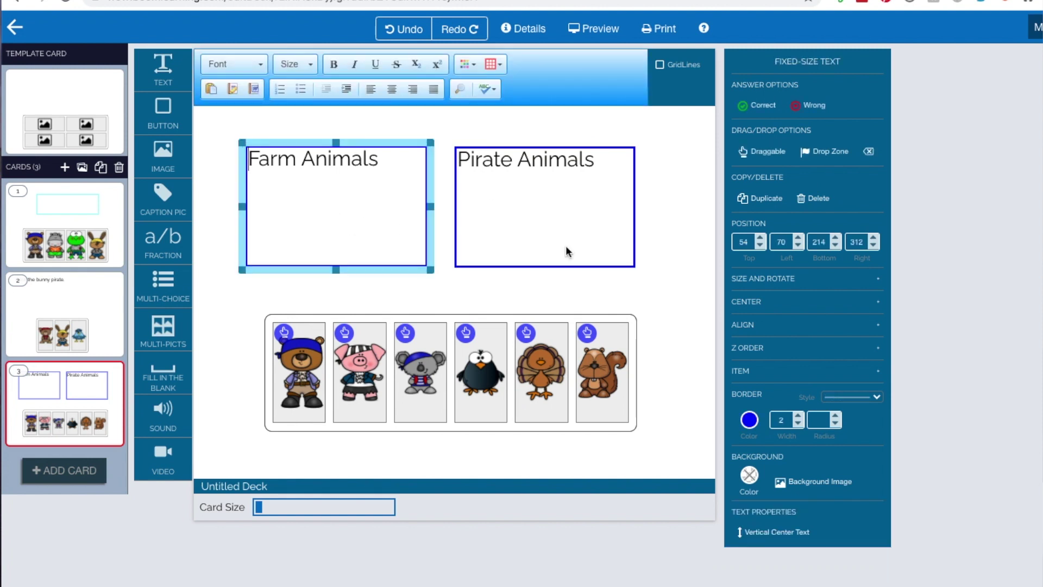
left_click(821, 152)
left_click(552, 198)
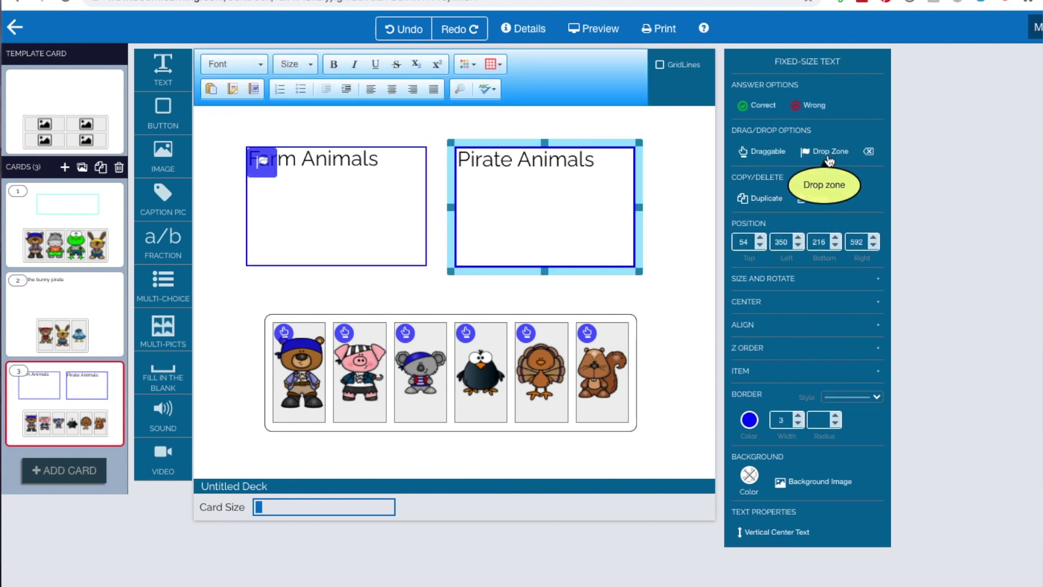
left_click(830, 157)
left_click(691, 253)
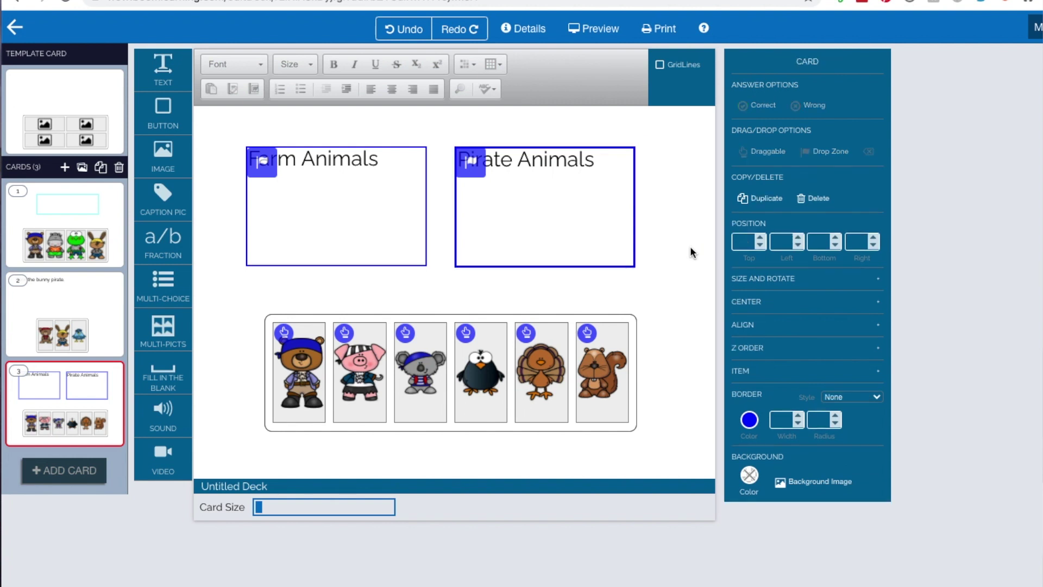
- Link bear, pig and koala to Pirate Animals, and crow and squirrel to Farm Animals
left_click(297, 324)
left_click_drag(343, 334, 476, 150)
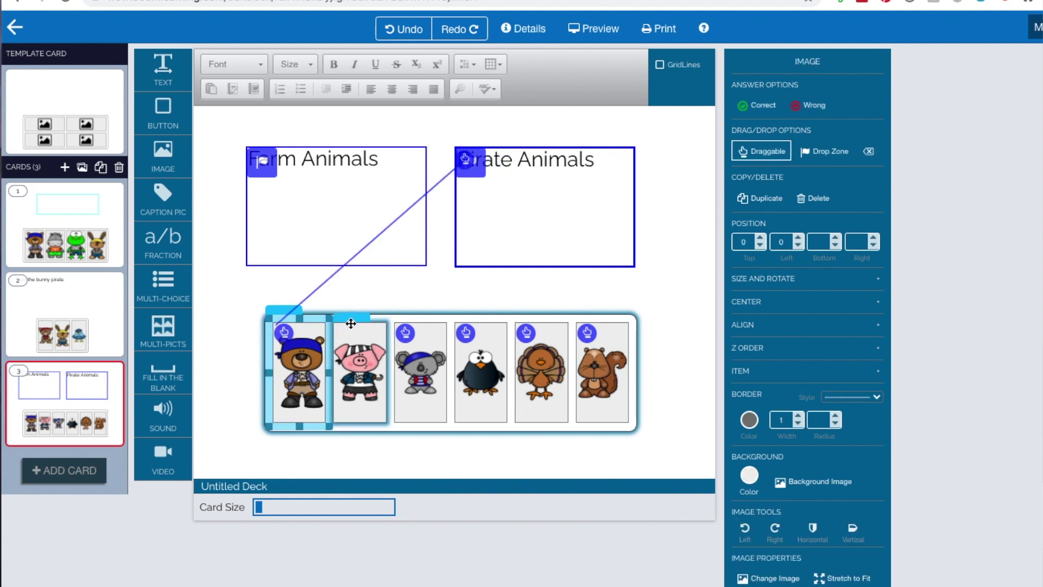
left_click(359, 334)
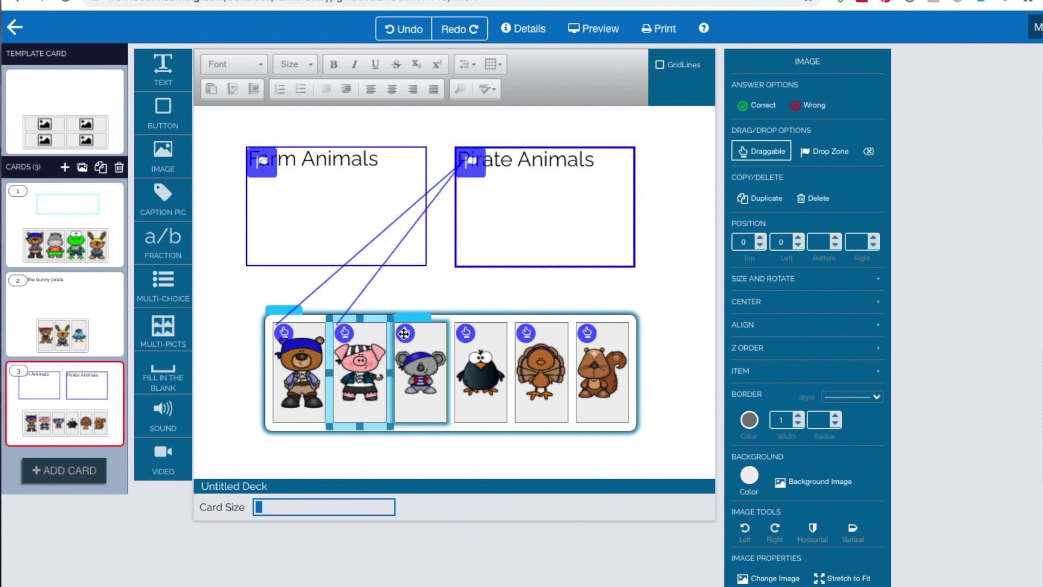
left_click_drag(404, 334, 469, 163)
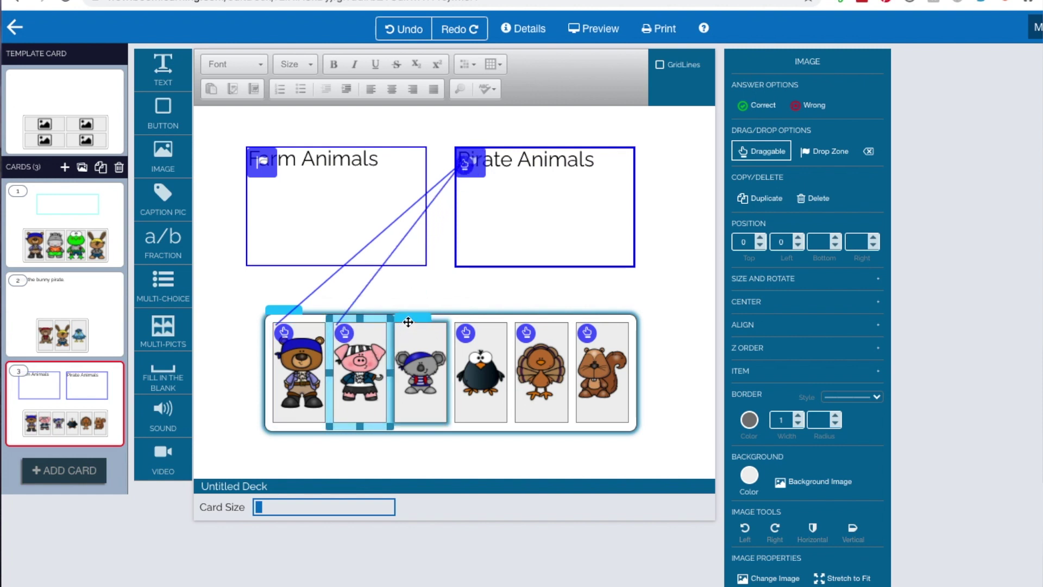
left_click(408, 320)
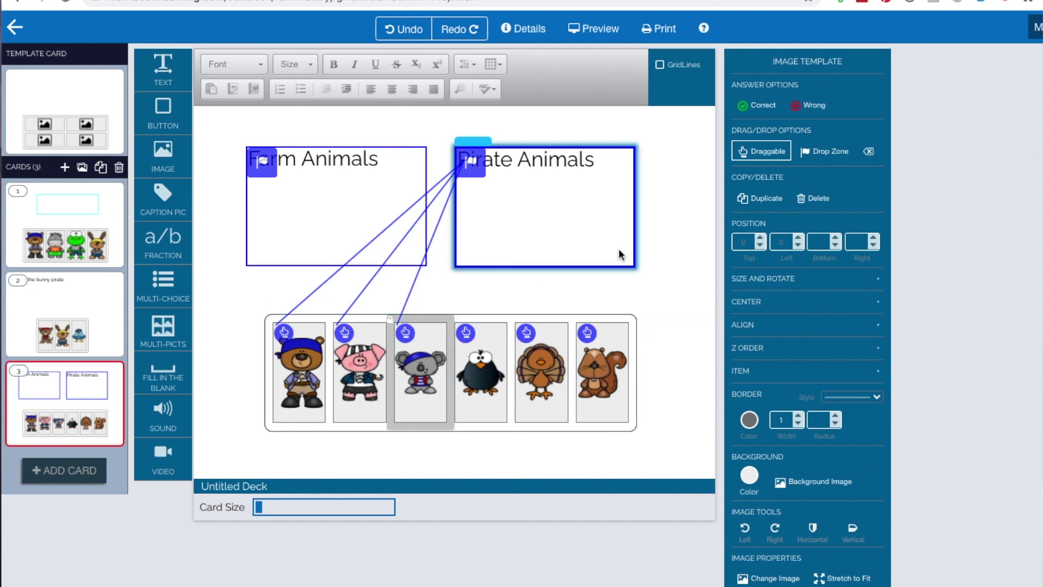
left_click(482, 170)
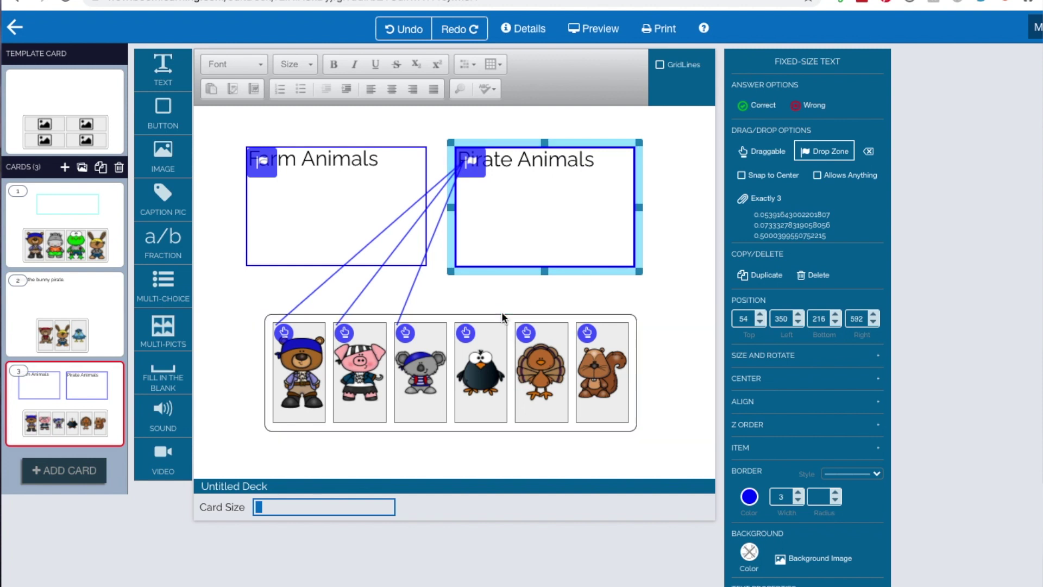
left_click_drag(467, 334, 261, 162)
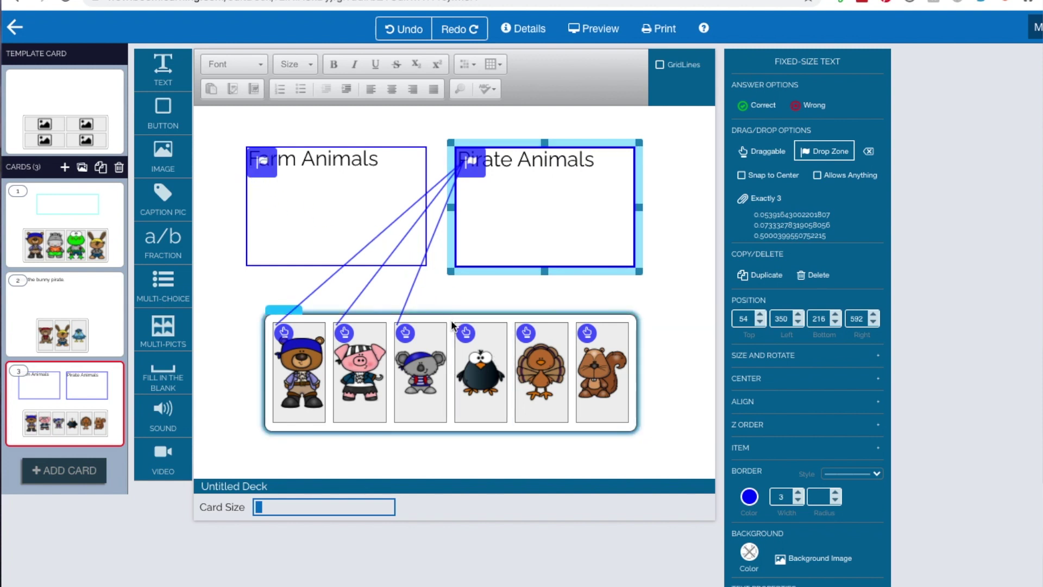
left_click(451, 320)
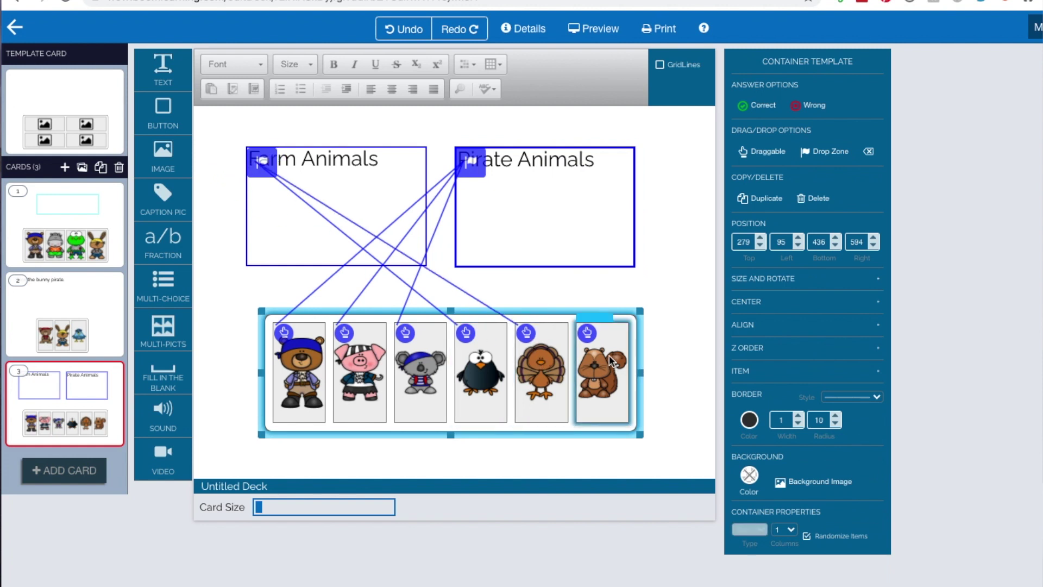
left_click_drag(587, 333, 262, 162)
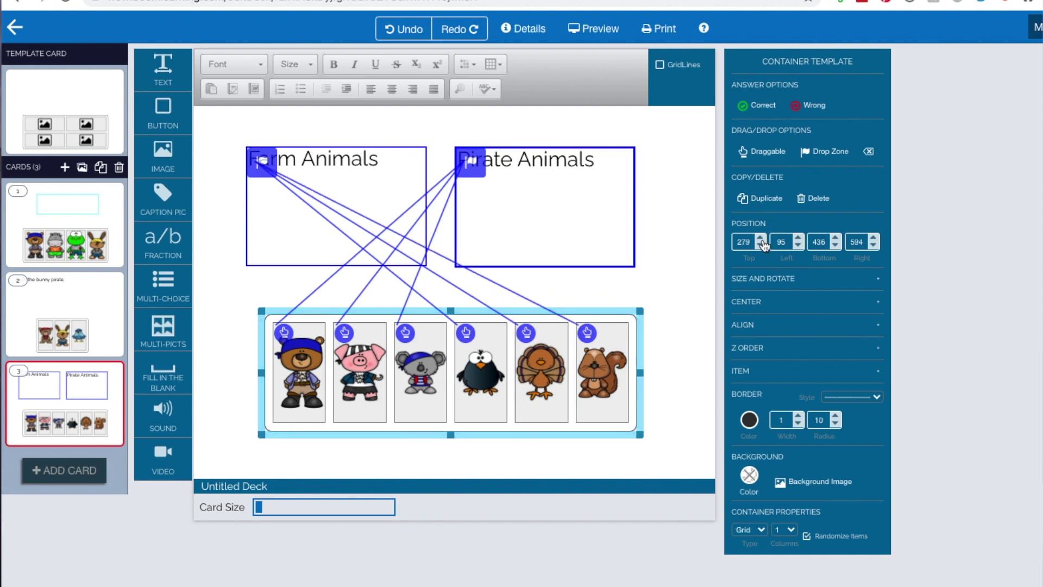
- Set the Farm Animals drop zone to require exactly 3 matches, then preview the card
left_click(288, 174)
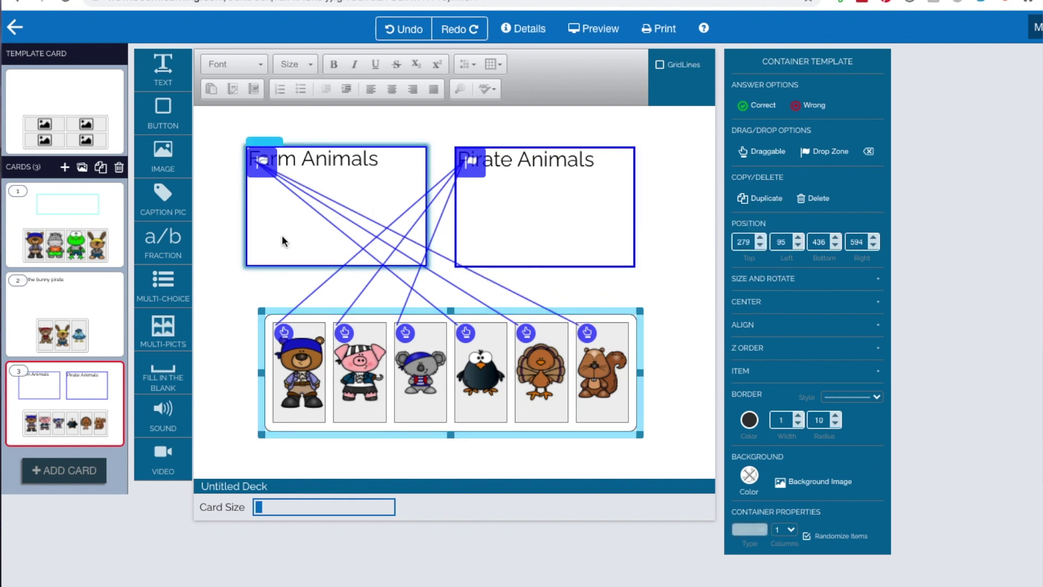
left_click(271, 156)
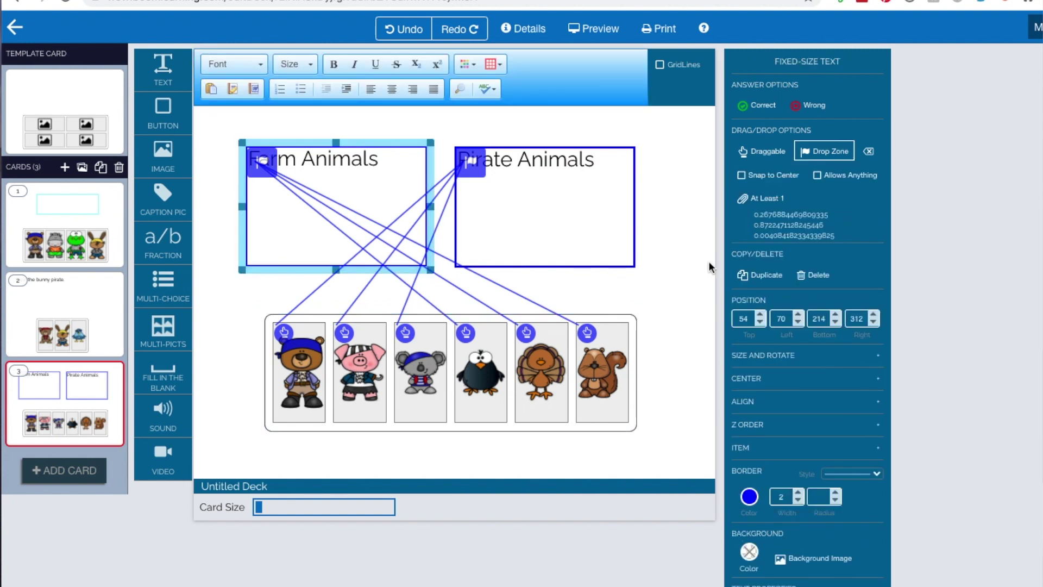
left_click(765, 199)
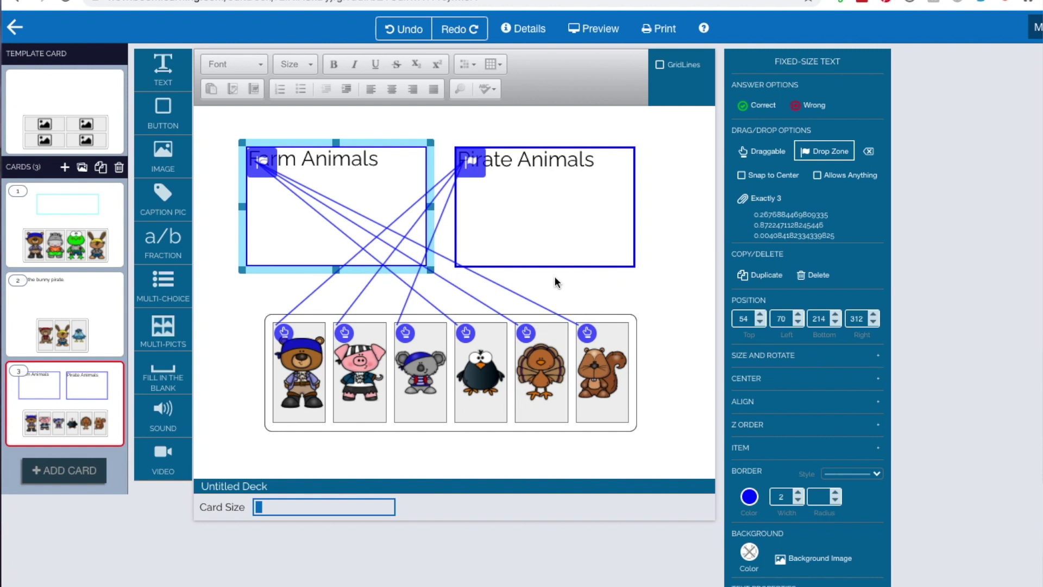
left_click(598, 29)
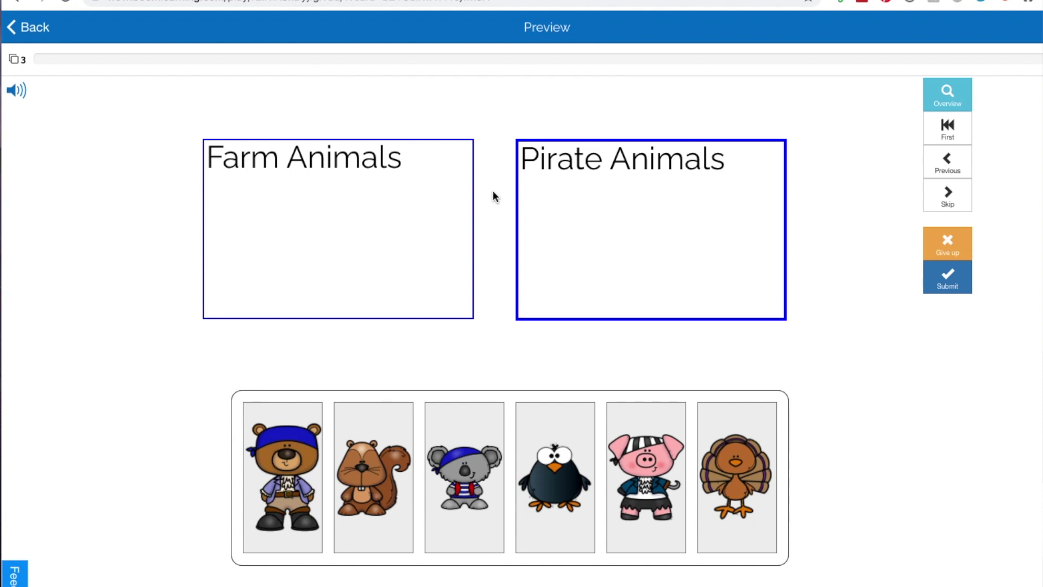
- In preview, sort the six animals into the two zones and submit to test grading
left_click_drag(293, 468, 256, 237)
left_click_drag(367, 458, 322, 219)
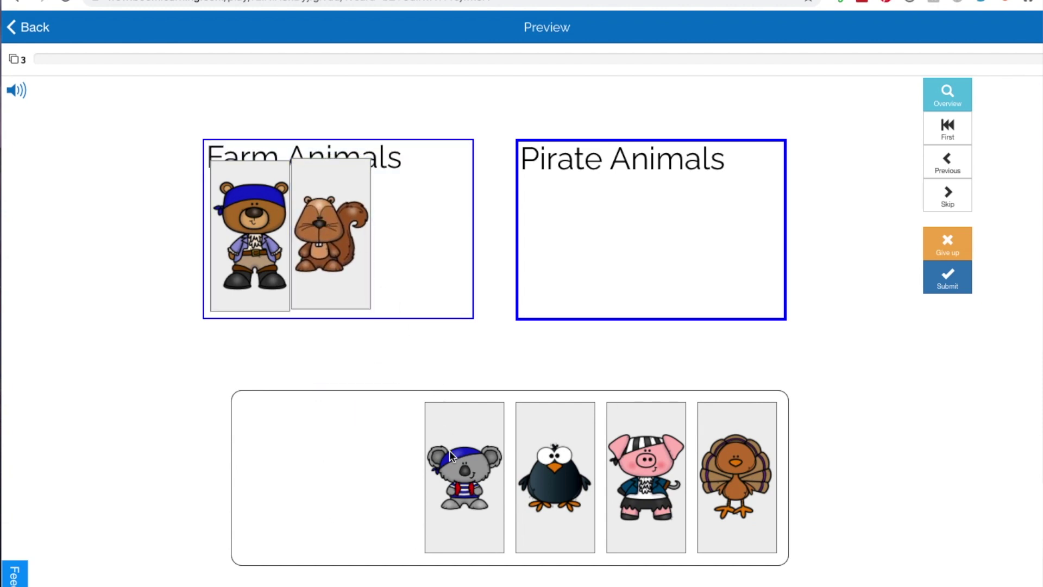
left_click_drag(558, 472, 412, 219)
left_click_drag(454, 472, 551, 241)
left_click_drag(640, 470, 638, 213)
left_click_drag(730, 482, 717, 251)
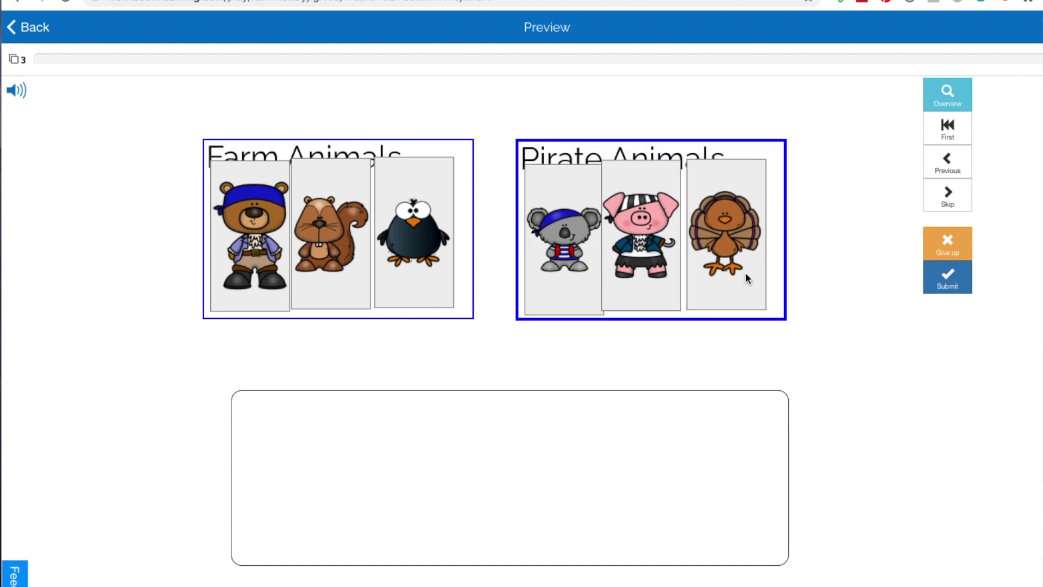
left_click(935, 277)
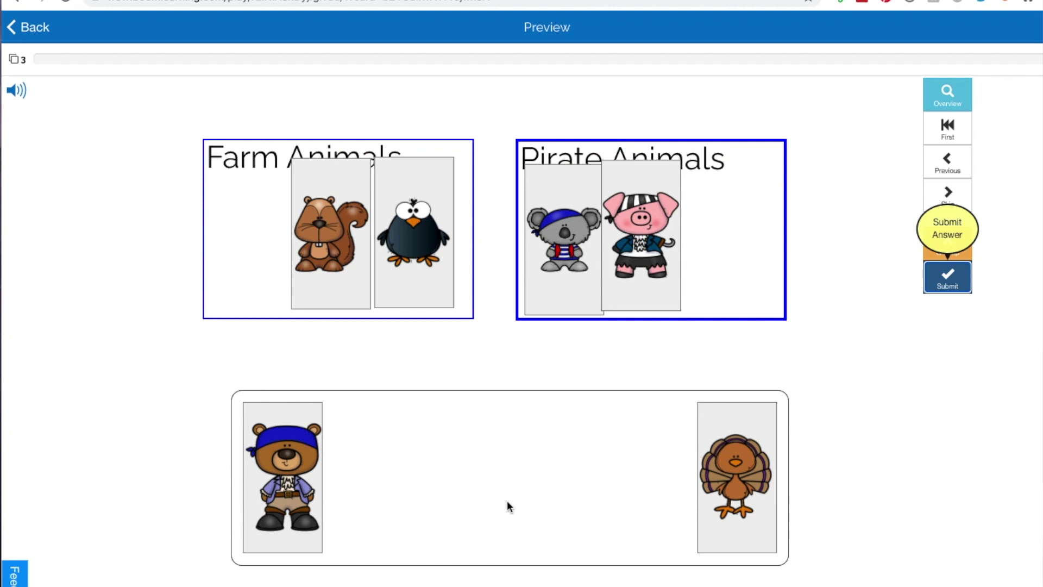
- Move the bear to Pirate Animals and the turkey to Farm Animals, resubmit, and exit preview
left_click_drag(309, 478, 734, 240)
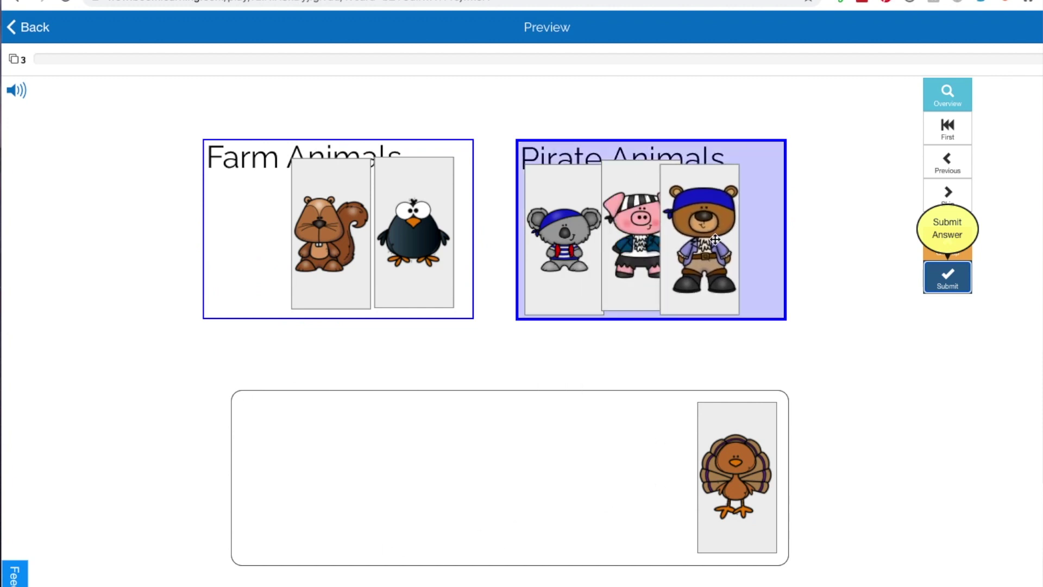
left_click_drag(733, 476, 252, 237)
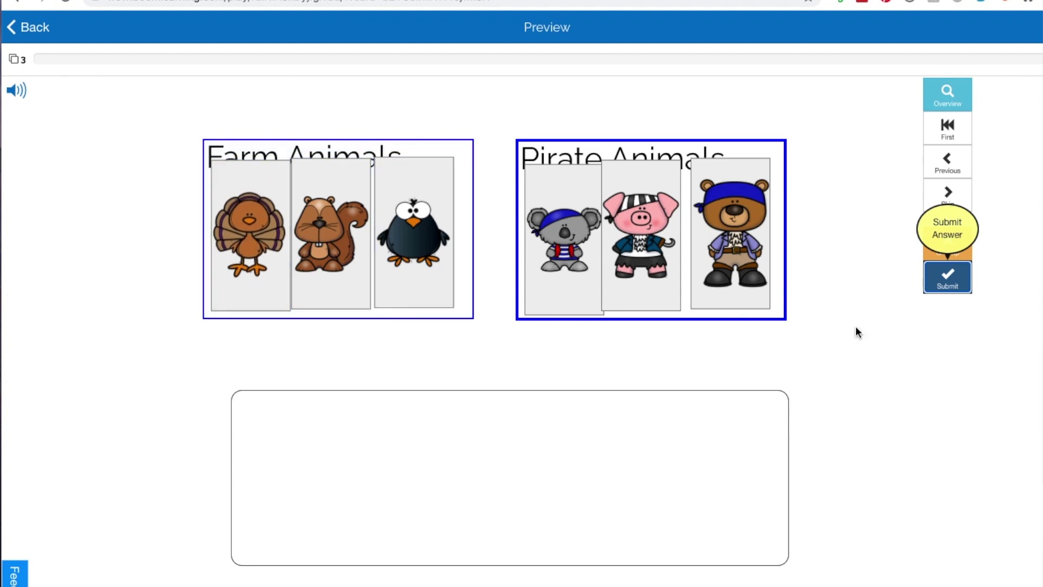
left_click(947, 277)
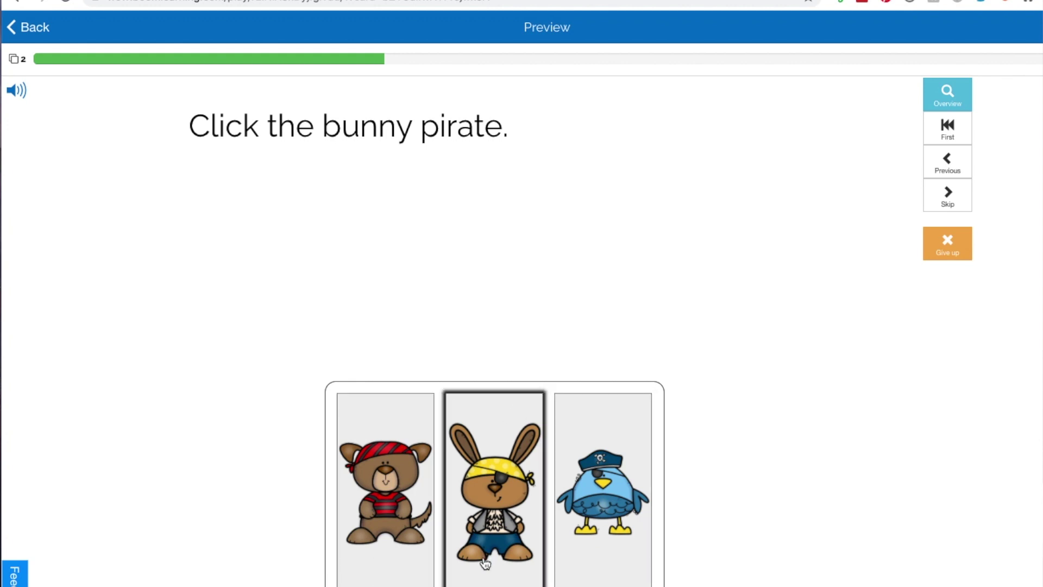
left_click(34, 26)
- Set transparent backgrounds on the bear, koala, crow and turkey picture cells
left_click(603, 342)
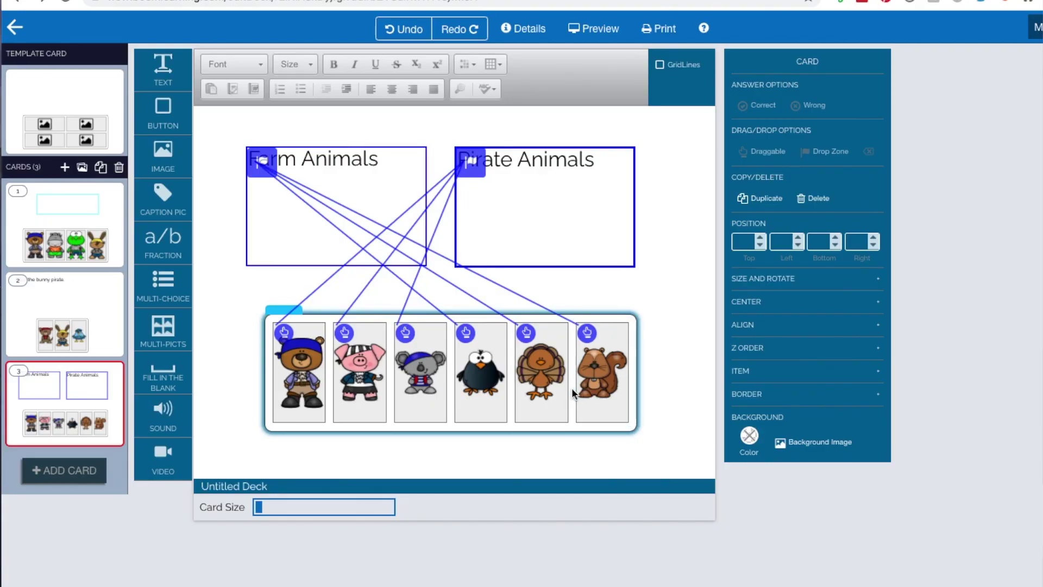
left_click(324, 417)
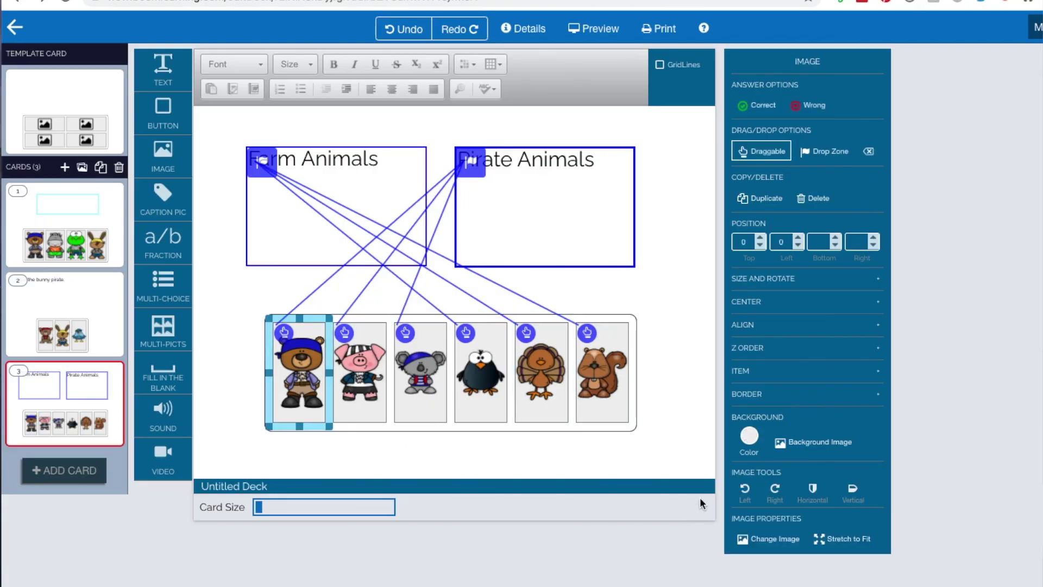
left_click(751, 444)
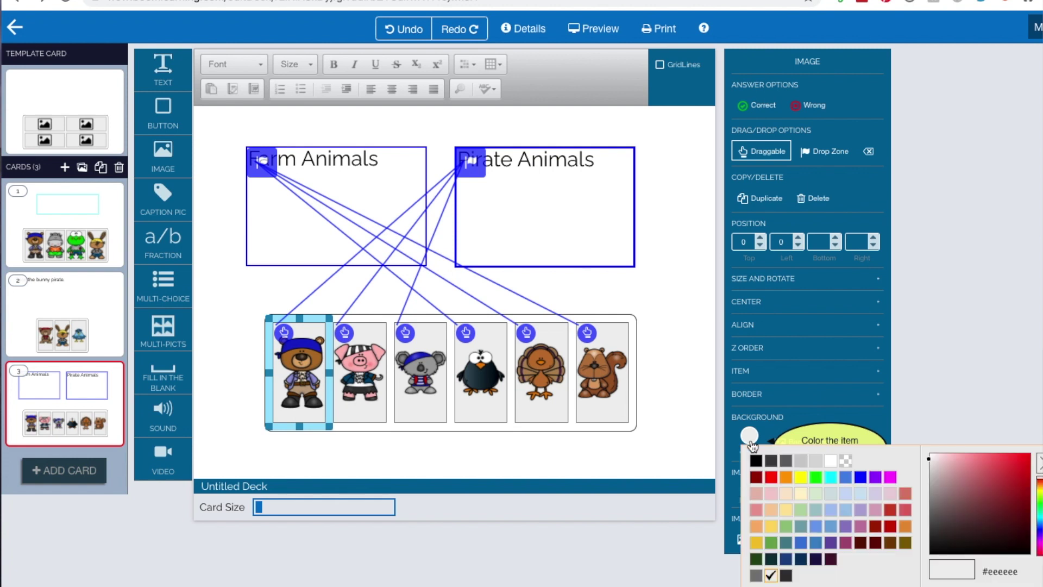
left_click(846, 462)
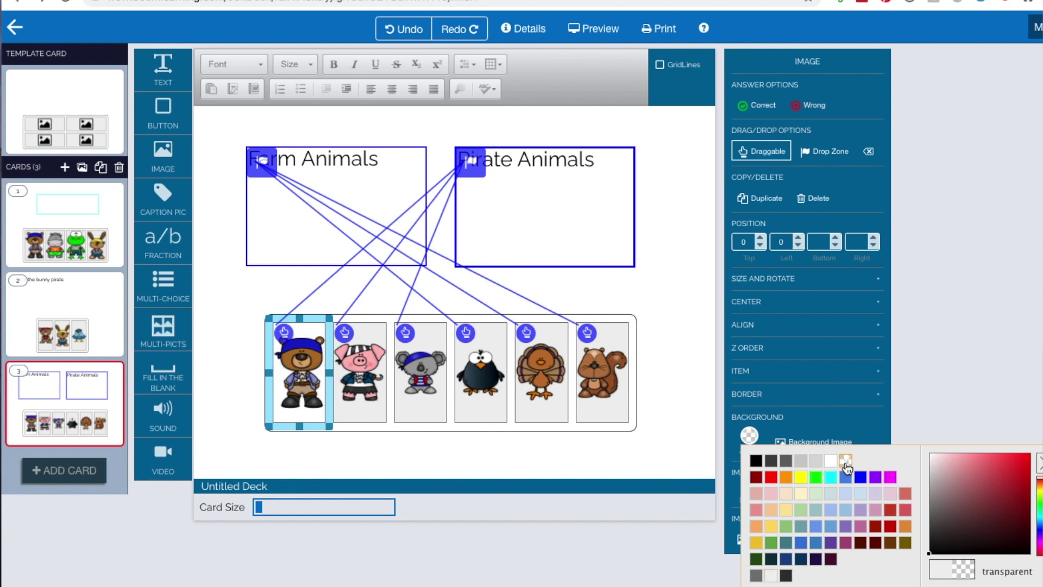
key("Escape")
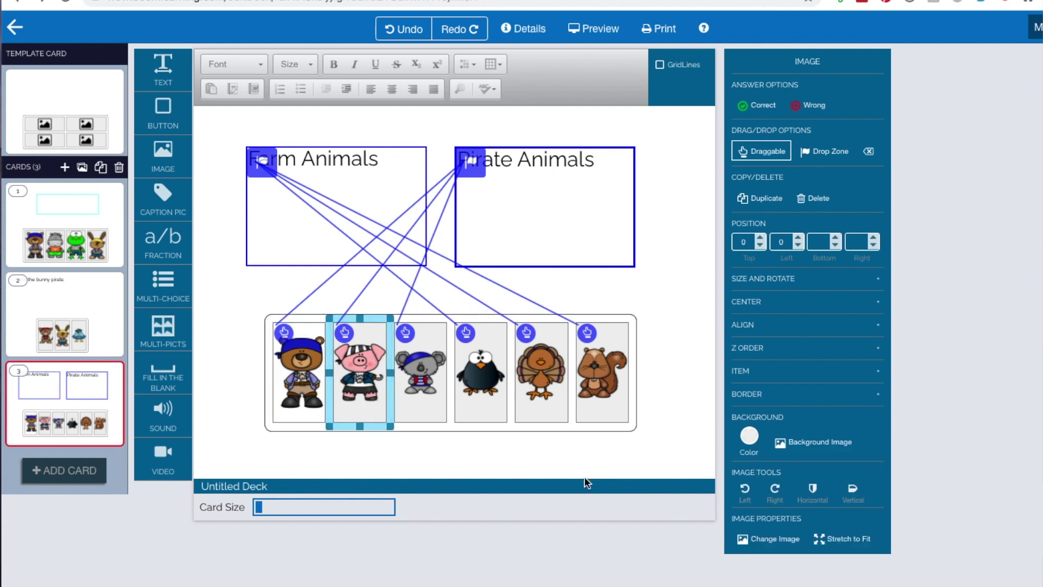
left_click(749, 436)
left_click(532, 411)
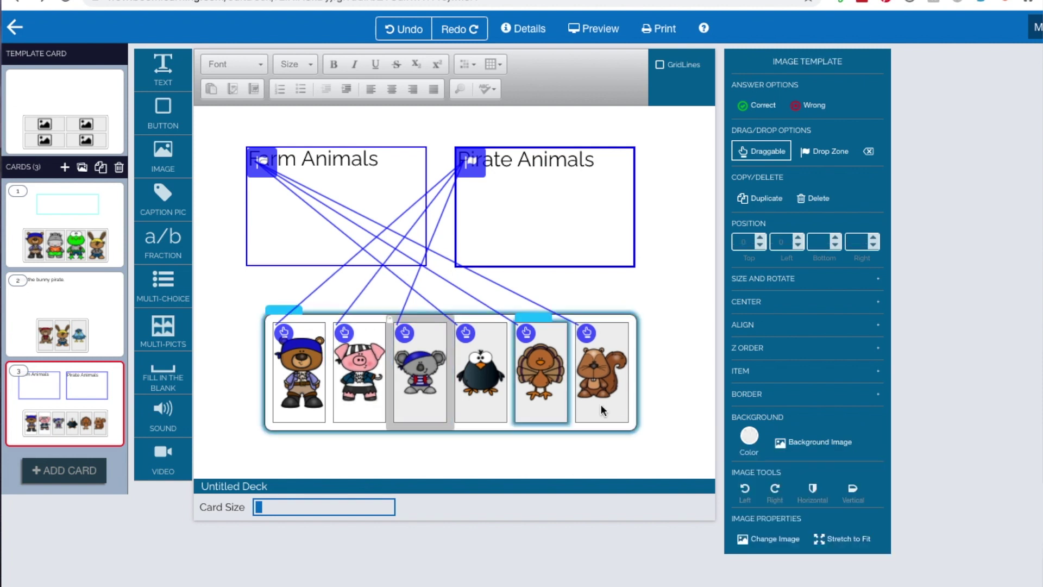
left_click(749, 436)
left_click(966, 569)
left_click(490, 402)
left_click(749, 436)
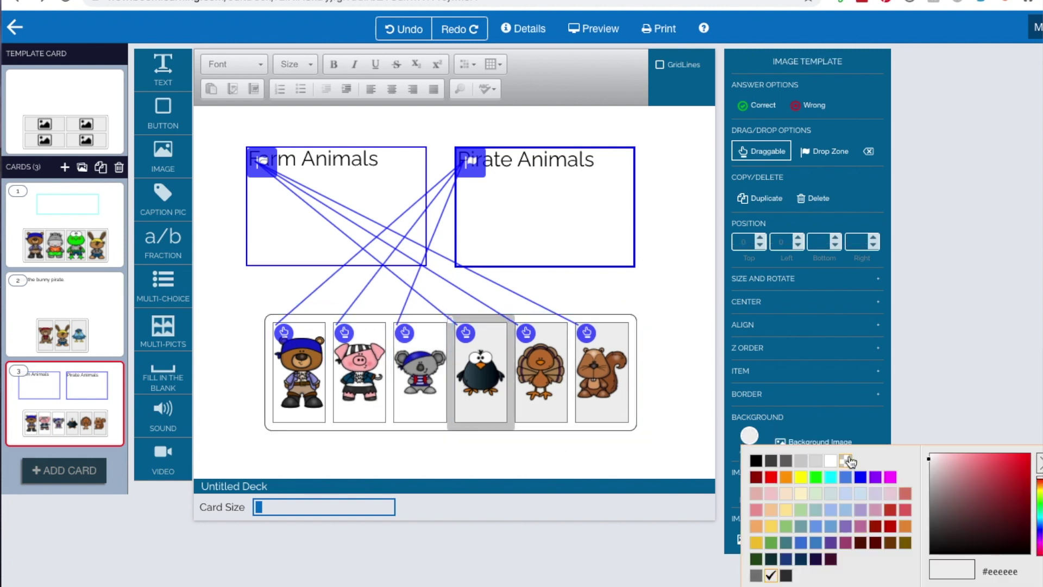
left_click(850, 462)
left_click(540, 391)
left_click(749, 435)
left_click(849, 461)
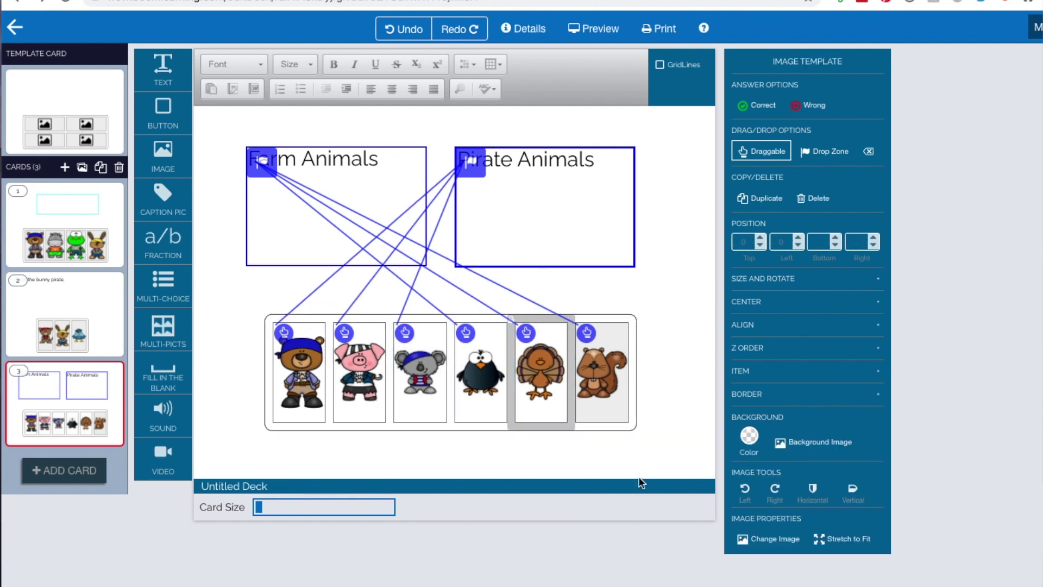
- Set border width 0 on the animal picture cells, including crow and squirrel
left_click(358, 381)
left_click(878, 393)
left_click(750, 420)
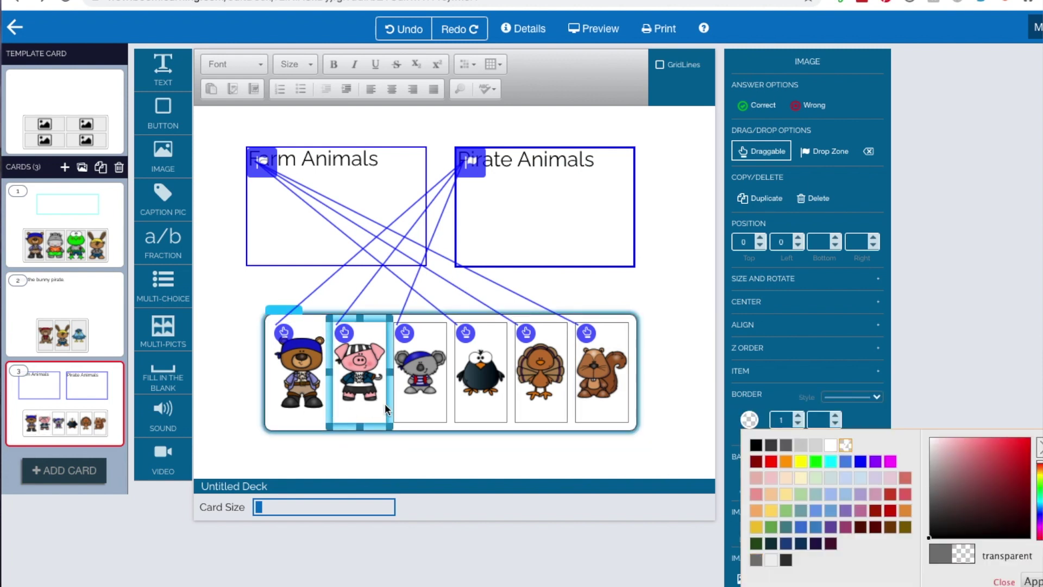
left_click(415, 411)
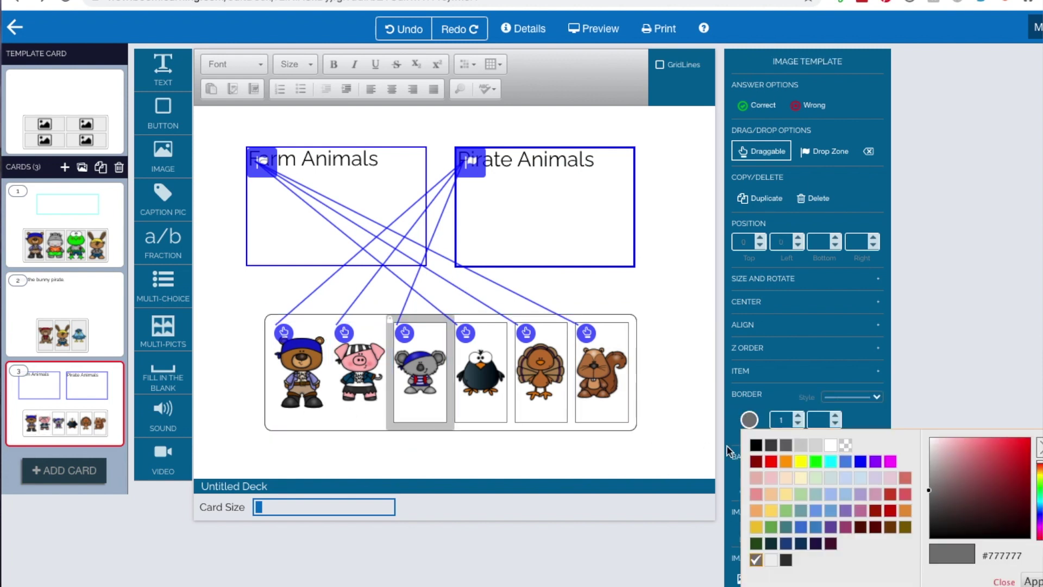
left_click(750, 420)
left_click(750, 420)
left_click(487, 410)
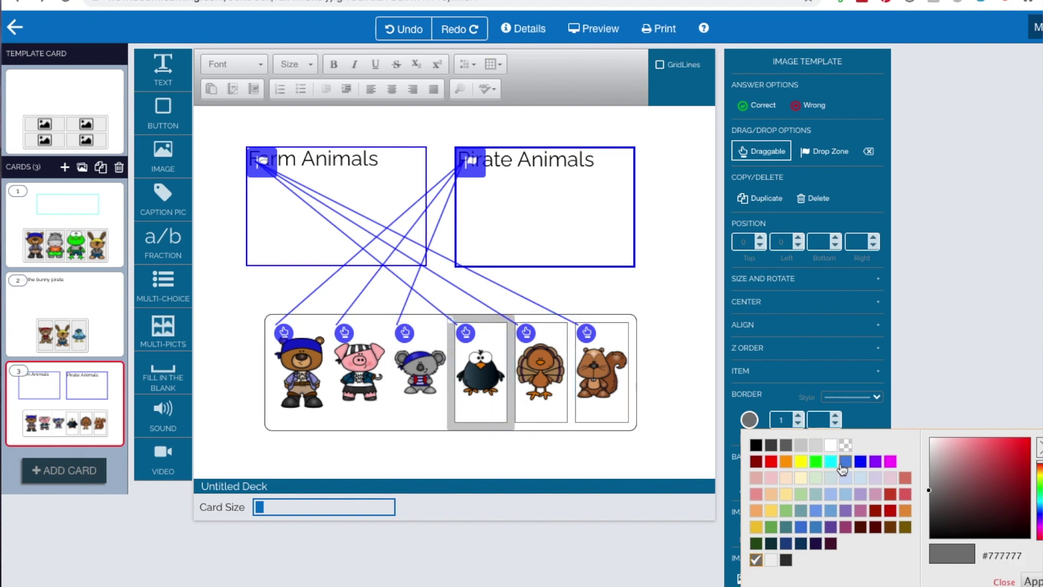
left_click(798, 425)
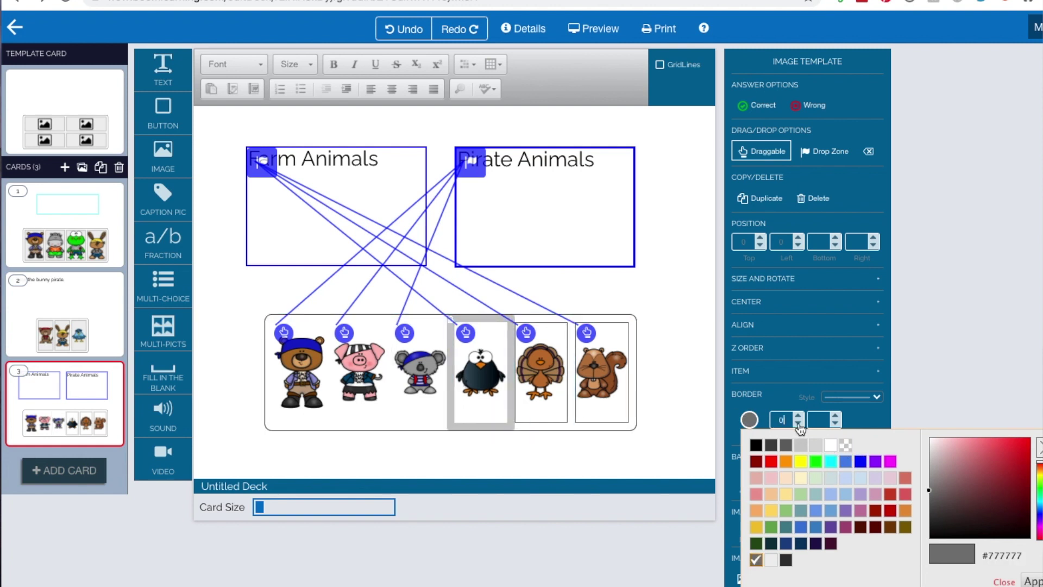
left_click(555, 412)
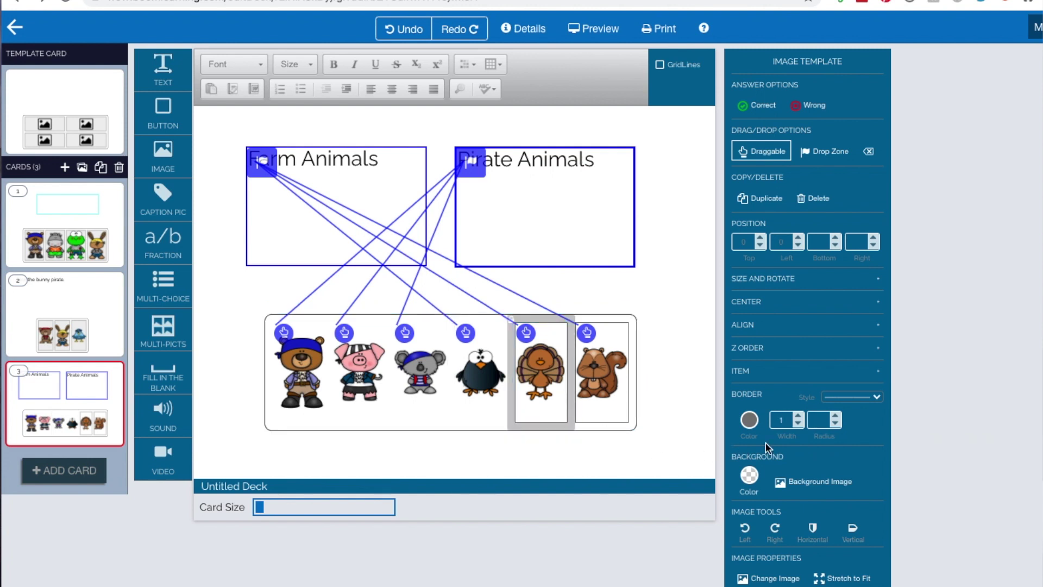
left_click(608, 403)
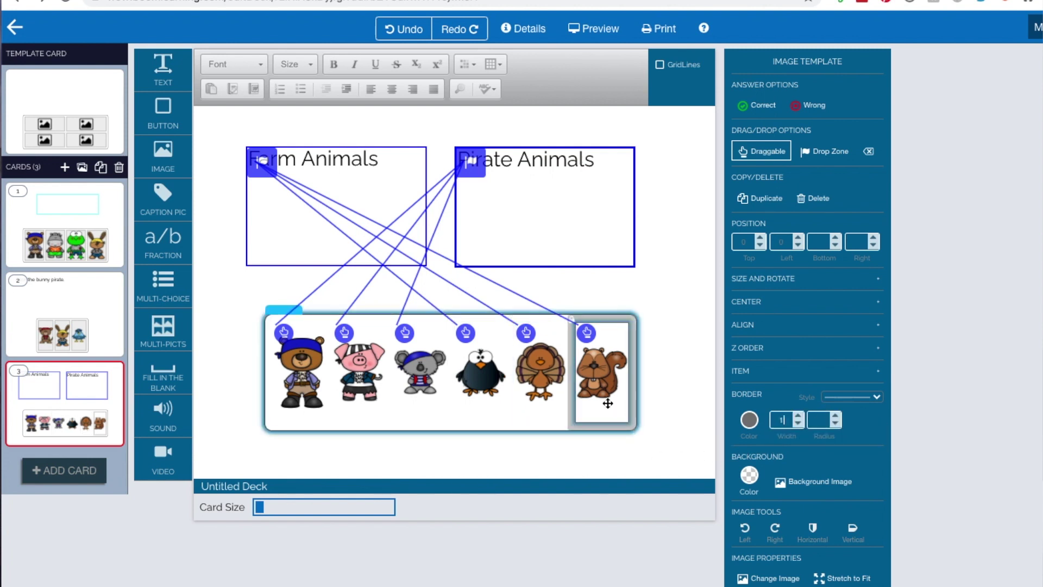
left_click(798, 424)
- Preview the sorting card, then quit the preview back to the editor
left_click(672, 427)
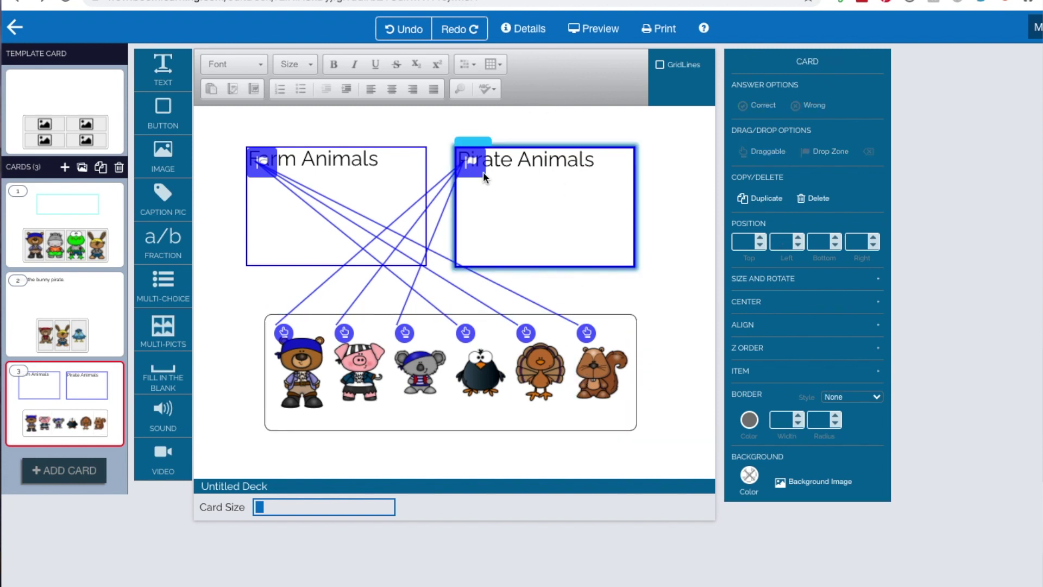
left_click(588, 30)
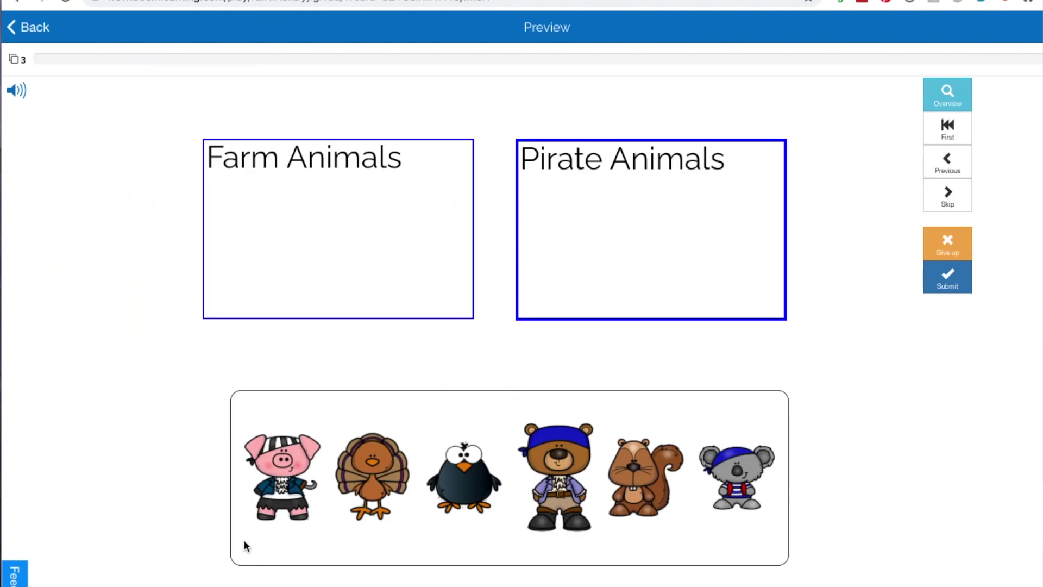
left_click(25, 27)
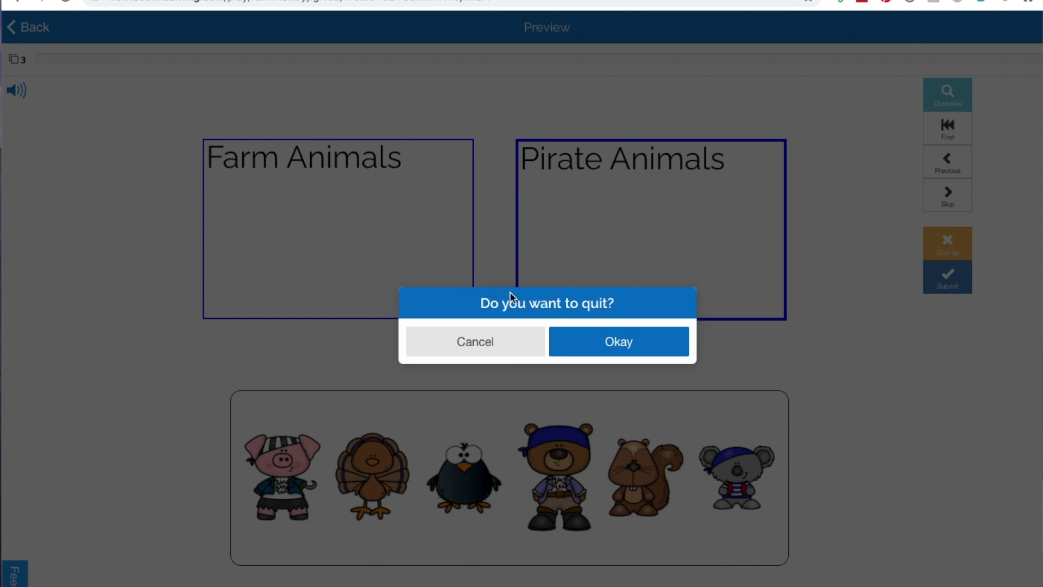
left_click(608, 342)
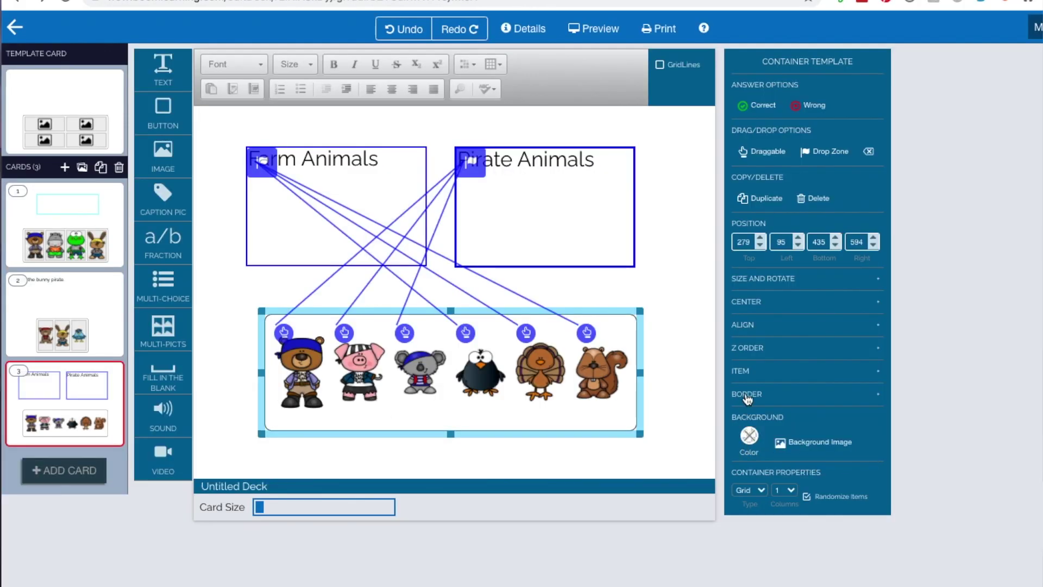
- Give the animal tray a transparent border colour
left_click(744, 400)
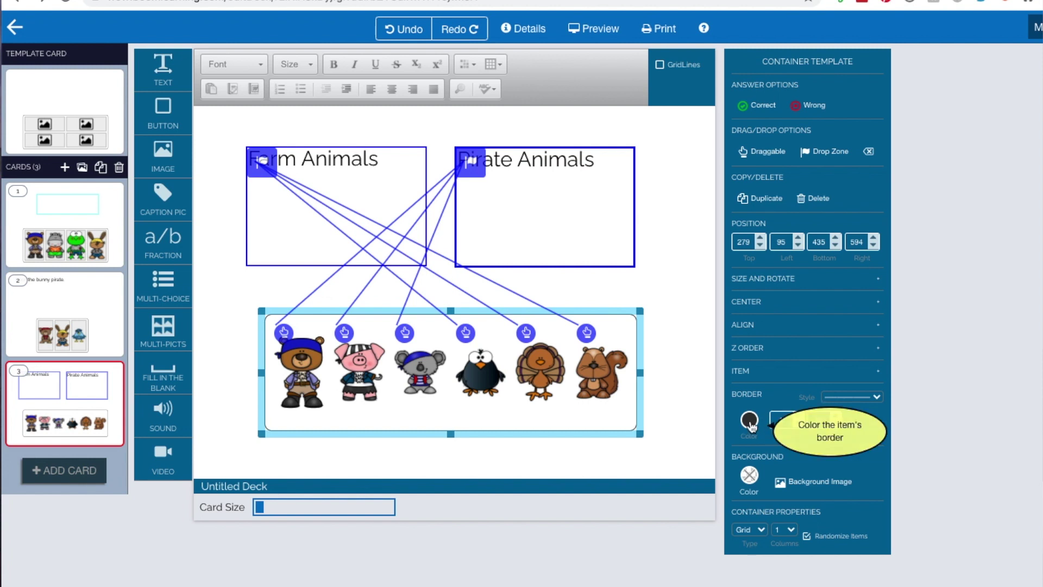
left_click(750, 421)
left_click(846, 446)
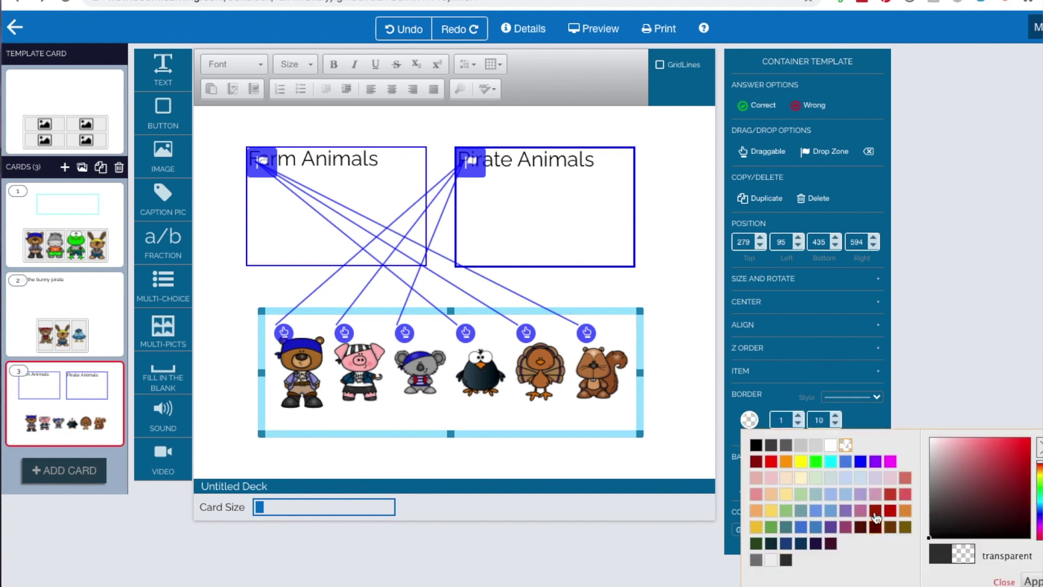
left_click(1031, 580)
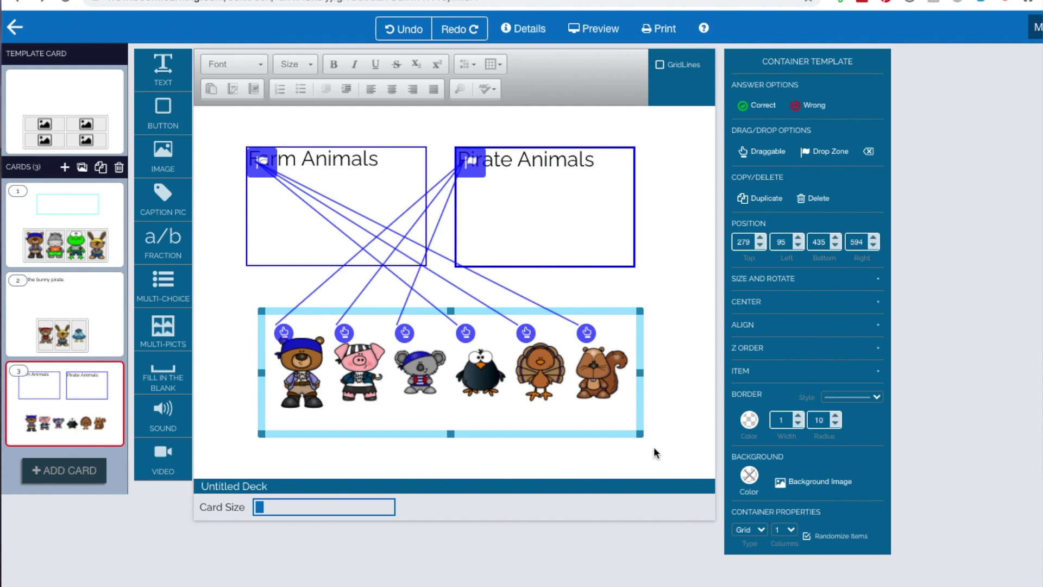
left_click(667, 424)
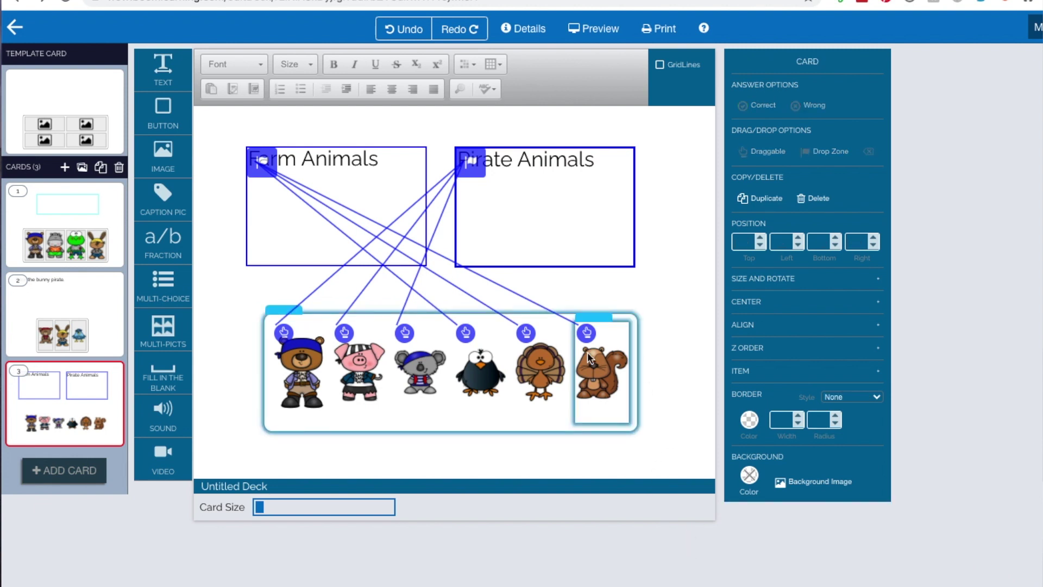
left_click(533, 314)
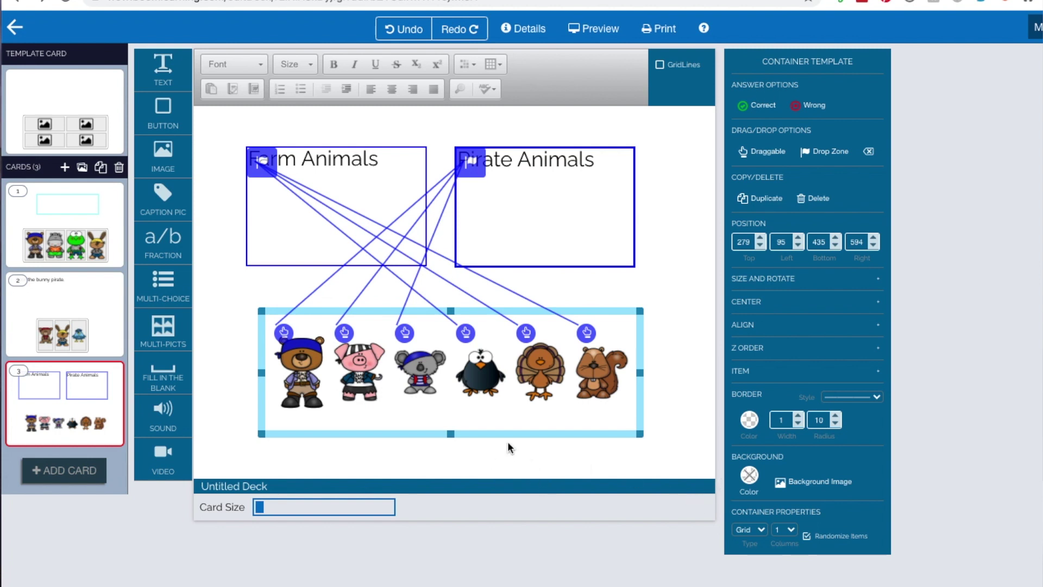
- Select and then deselect the crow picture inside the tray
left_click(475, 421)
left_click(474, 419)
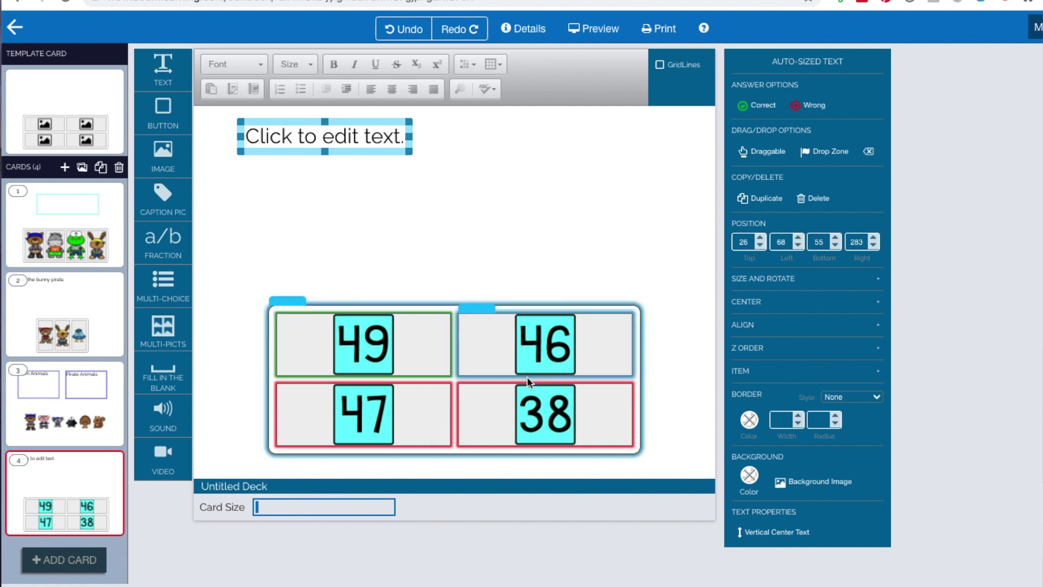
- Enlarge the heading box and replace its placeholder with 'Click the numbers that are more than 40 but less than 50.'
left_click_drag(411, 154, 519, 190)
left_click(410, 140)
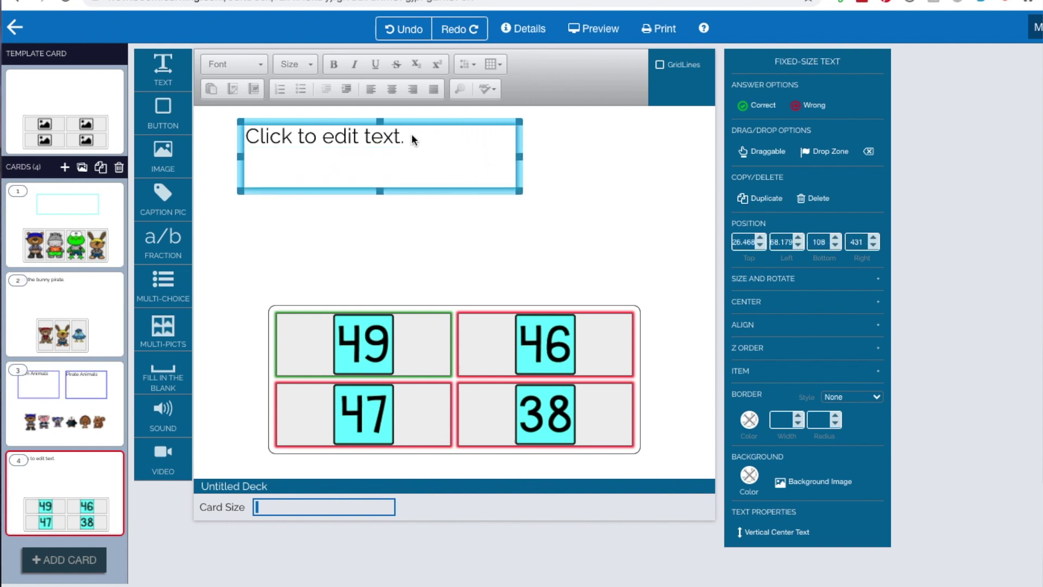
left_click_drag(413, 140, 244, 134)
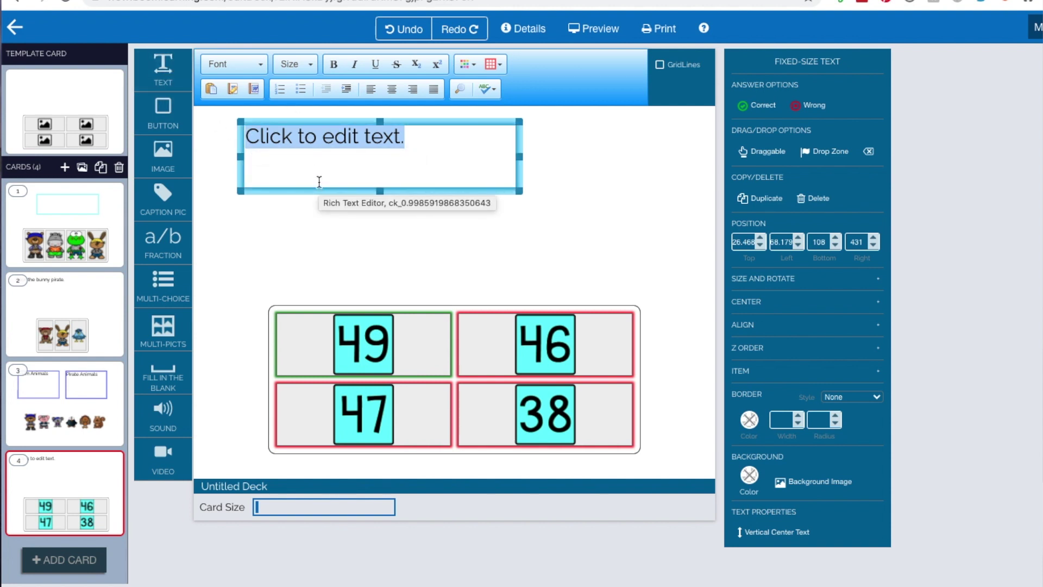
type("Click t")
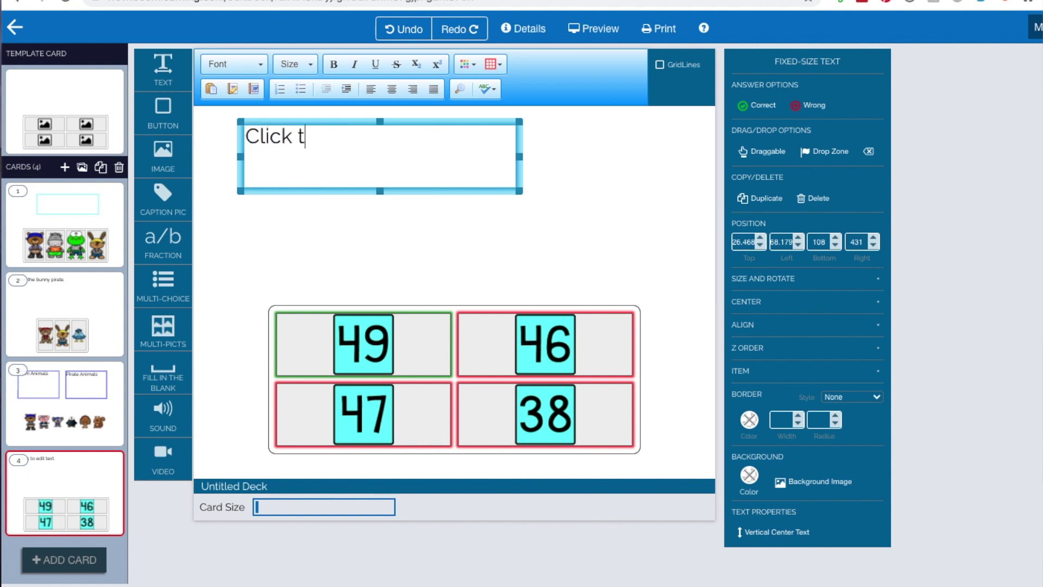
type("he numbers that ")
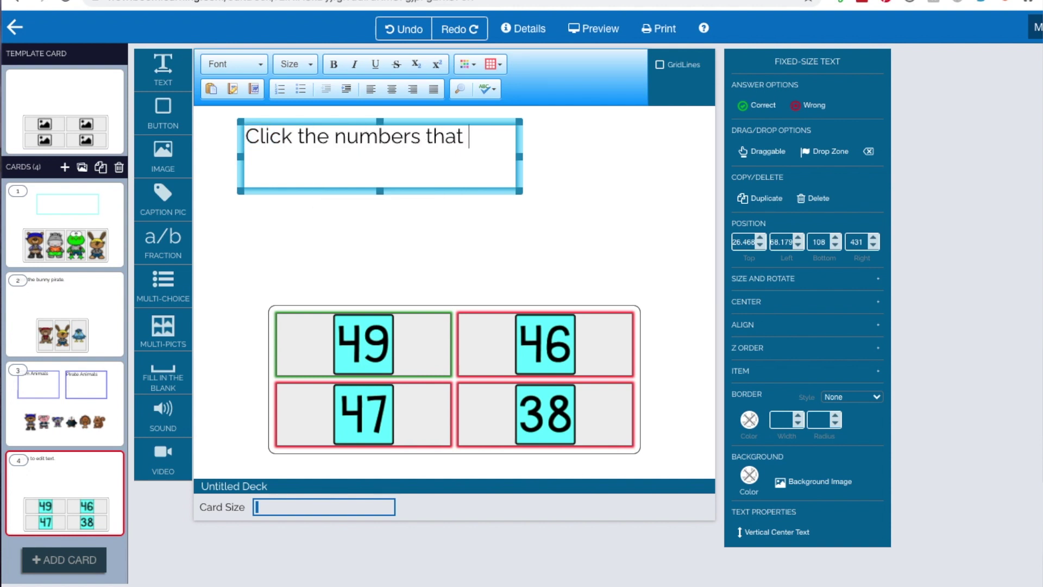
type("are more than")
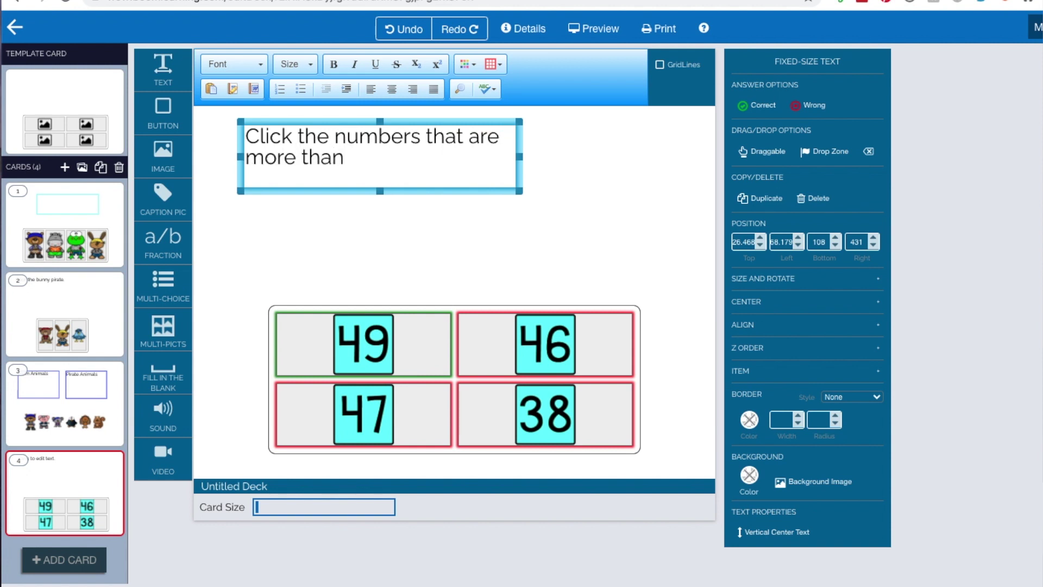
type(" 40 but less than ")
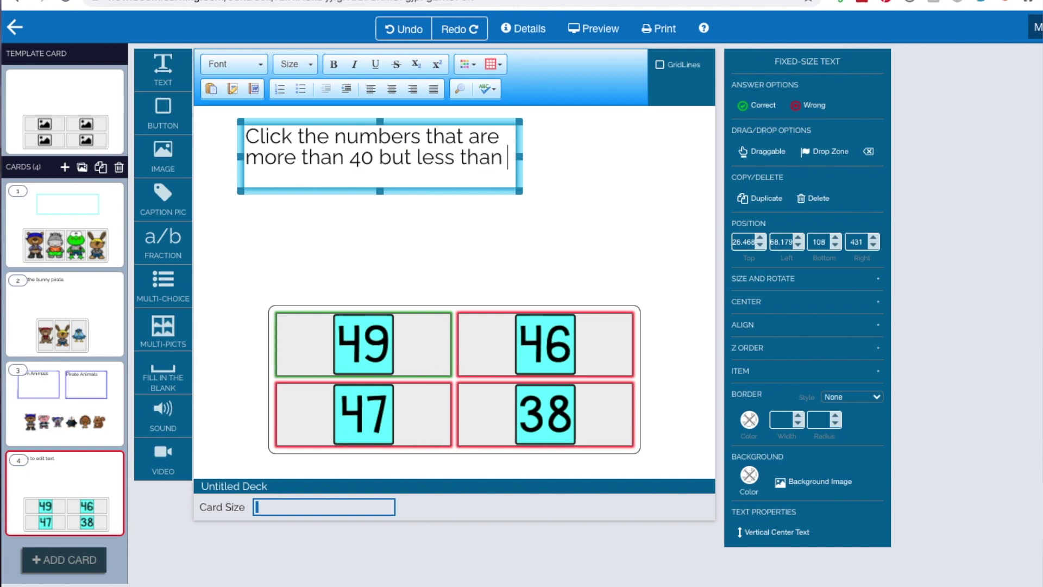
type("50")
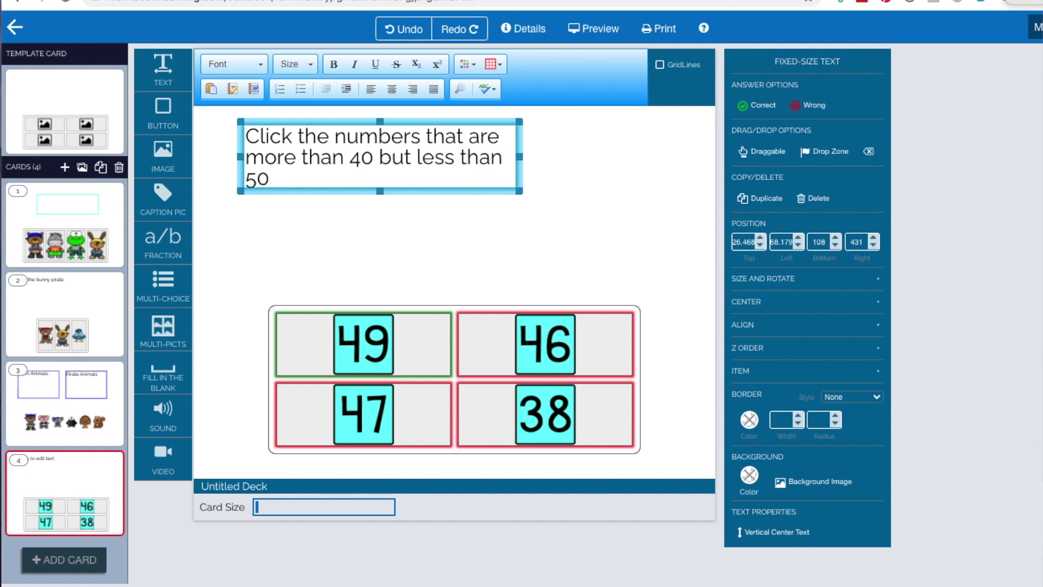
type(".")
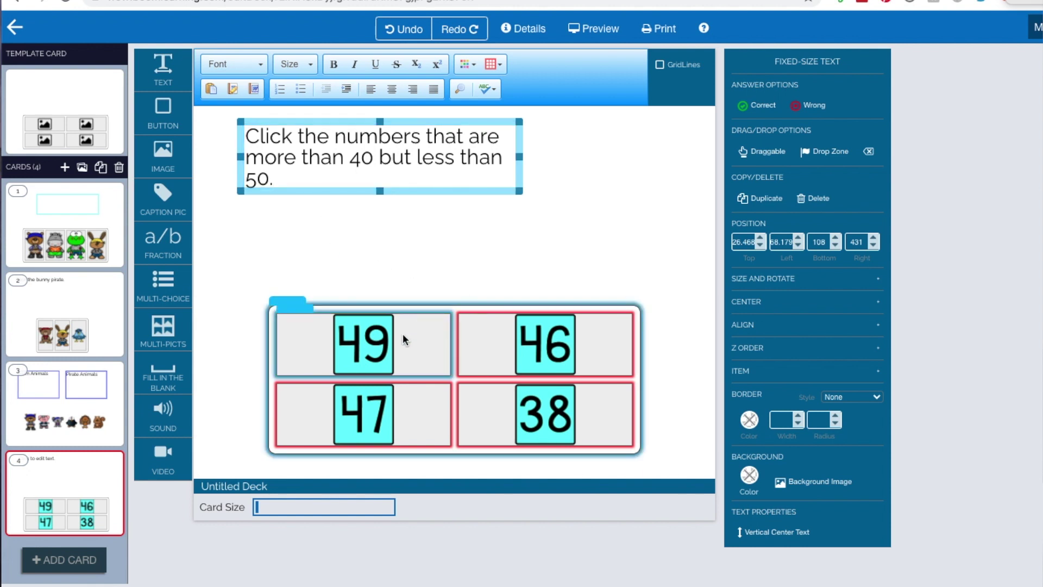
- Mark the 46 and 47 tiles as correct answers on card 4
left_click(495, 347)
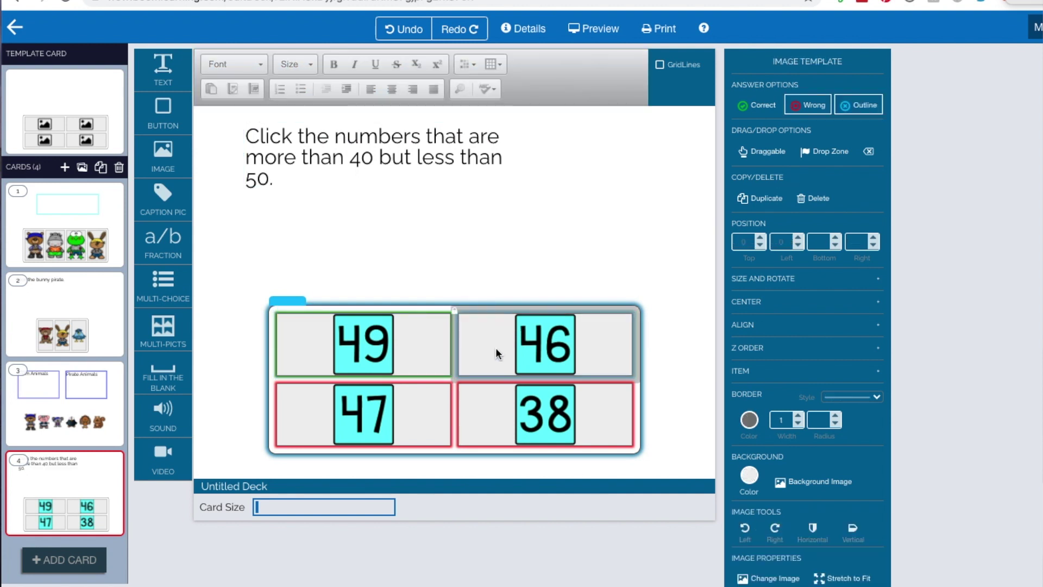
left_click(758, 106)
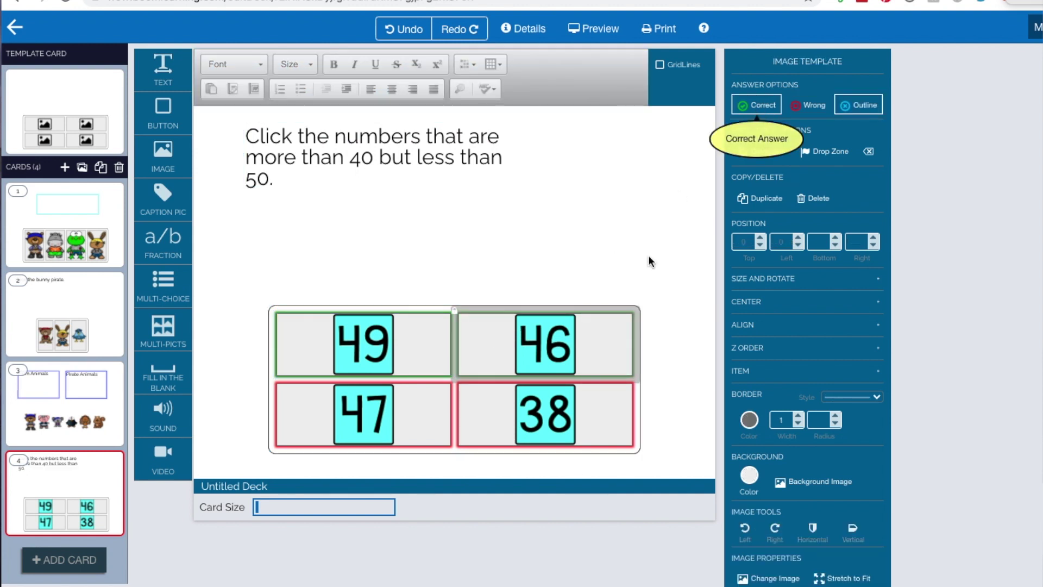
left_click(424, 409)
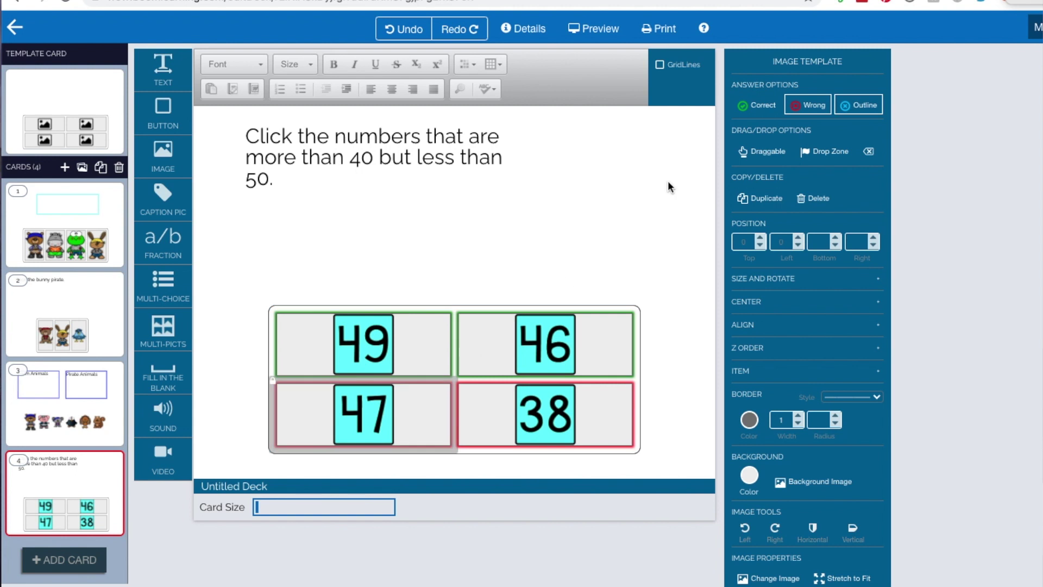
left_click(758, 105)
left_click(599, 244)
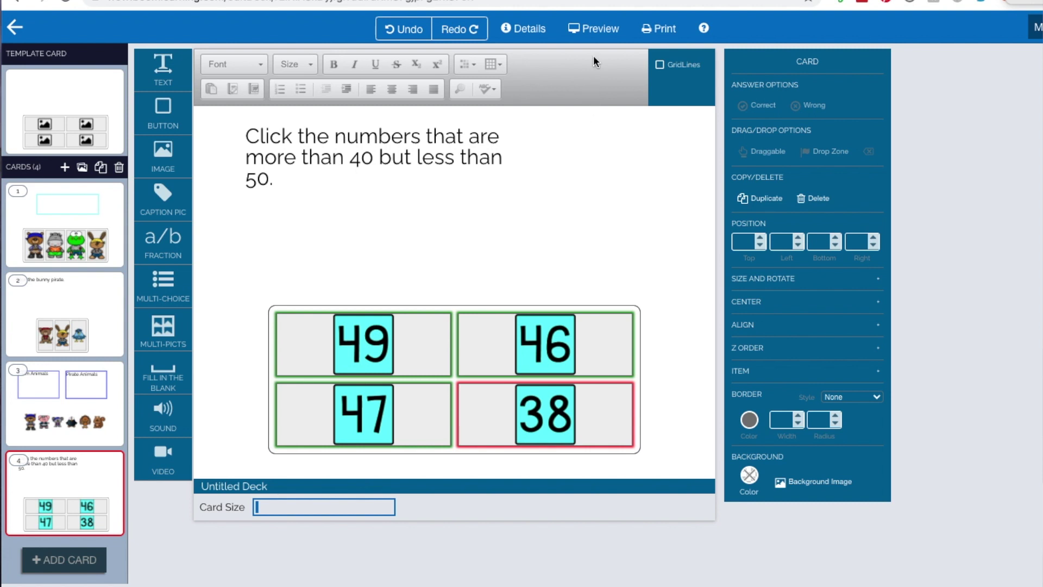
- Preview card 4 as a student, submitting 47, then 46 and 38, then 49
left_click(595, 30)
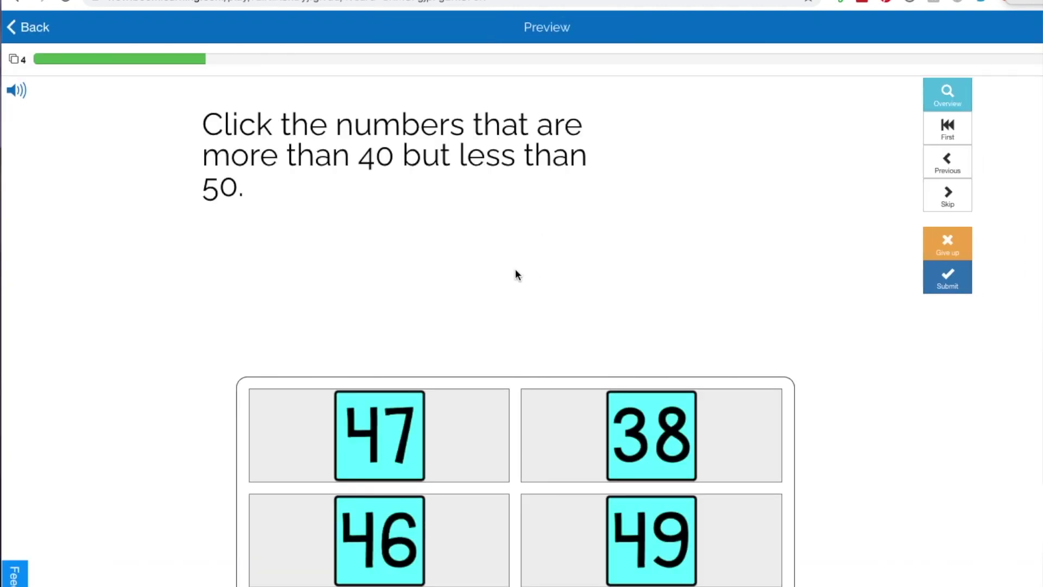
left_click(382, 429)
left_click(925, 273)
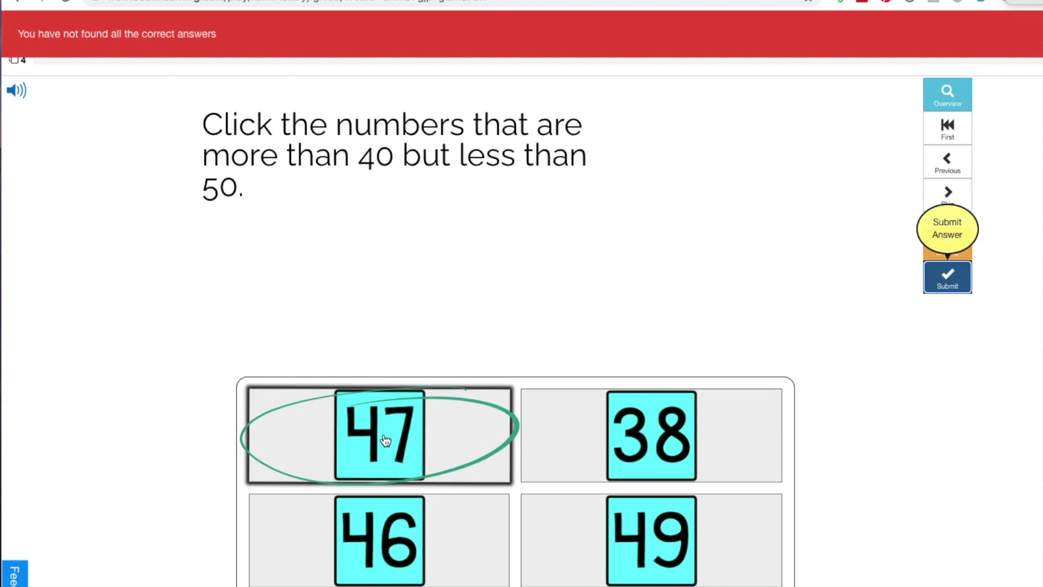
left_click(432, 535)
left_click(606, 451)
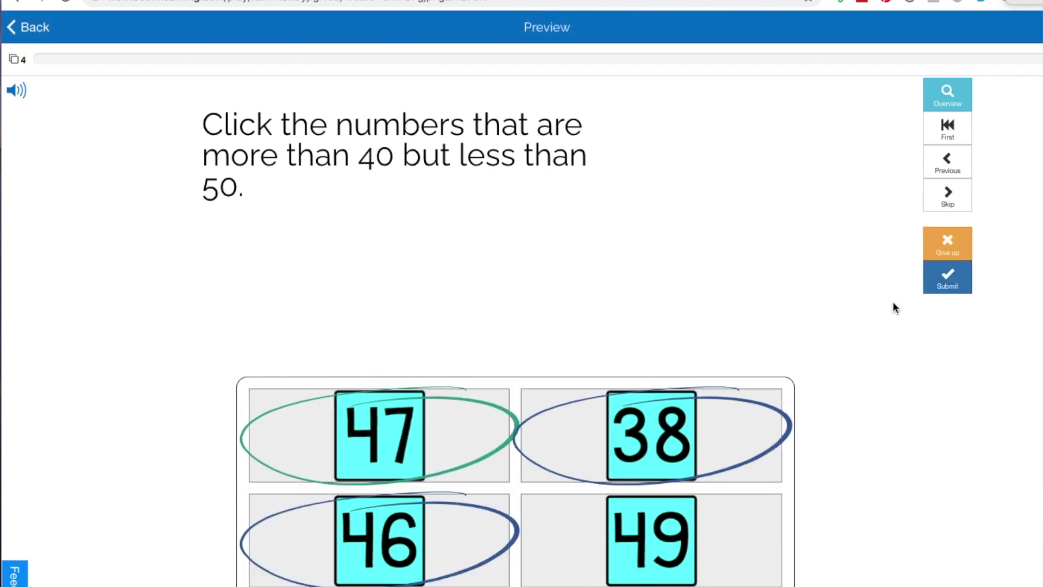
left_click(934, 285)
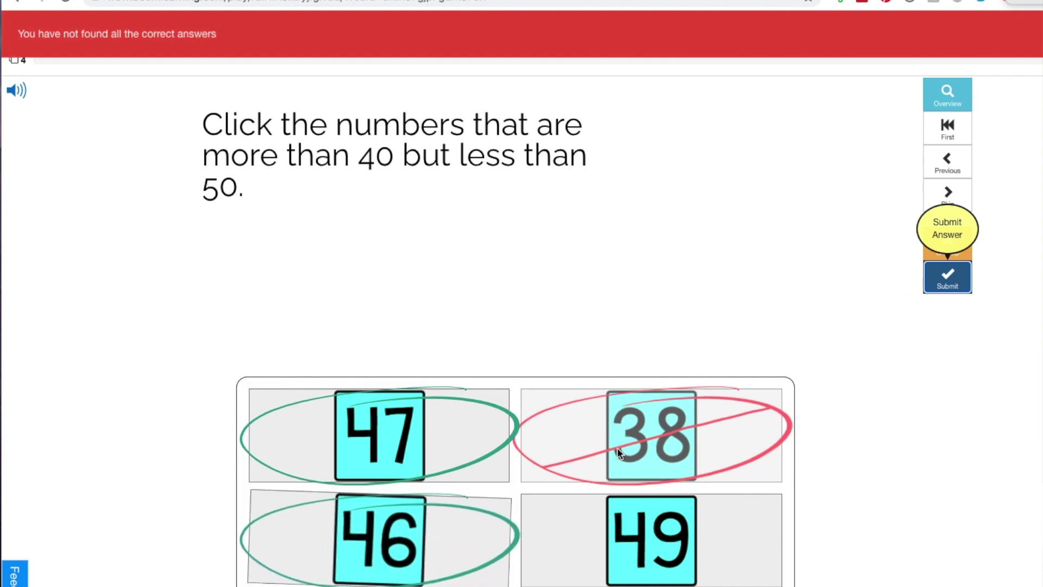
left_click(682, 521)
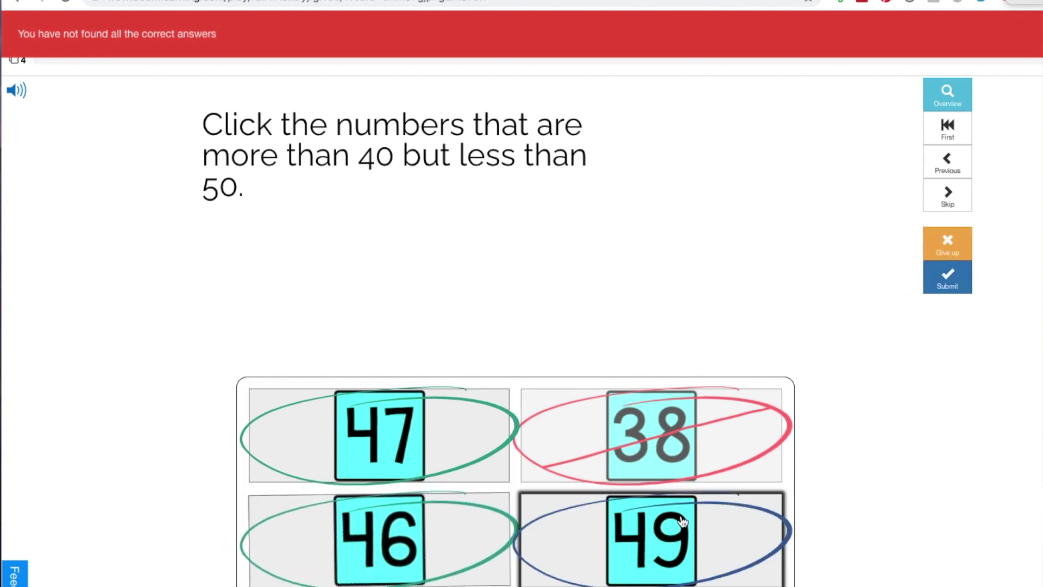
left_click(926, 287)
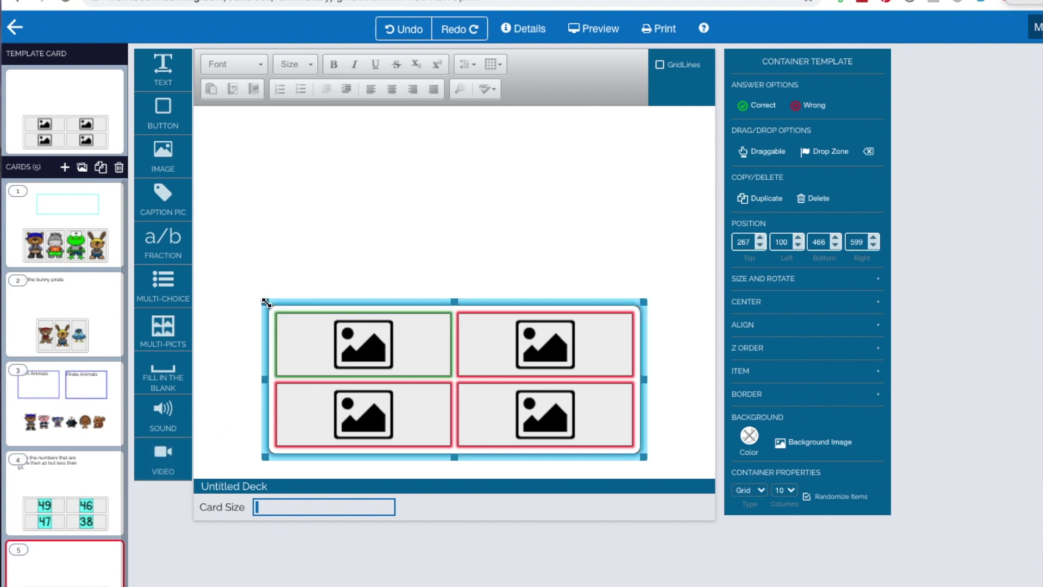
- Delete card 5's picture grid, add a multiple-choice answer set, and open a new browser tab
key("Delete")
left_click(660, 106)
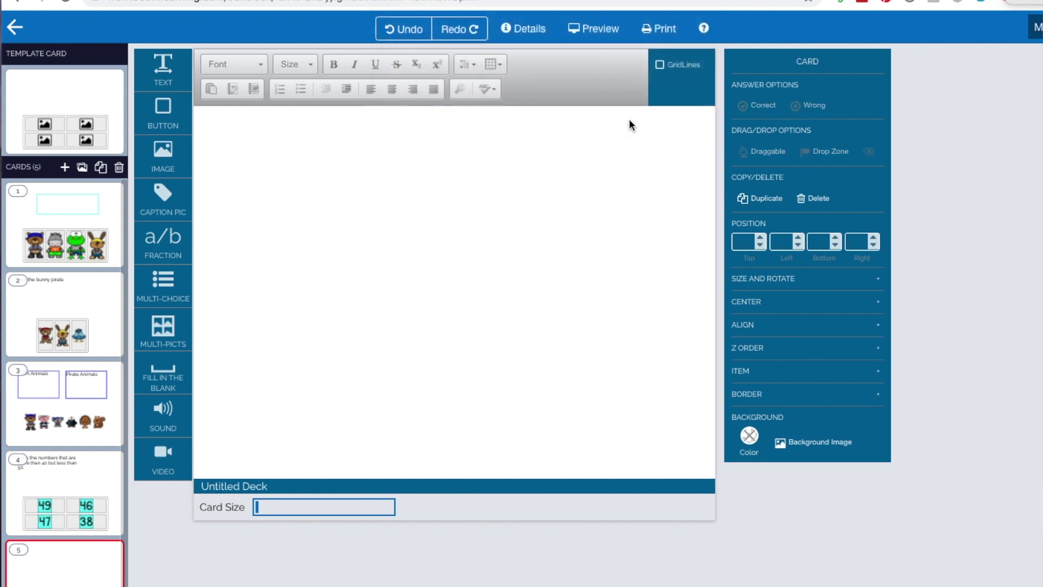
left_click_drag(160, 286, 435, 350)
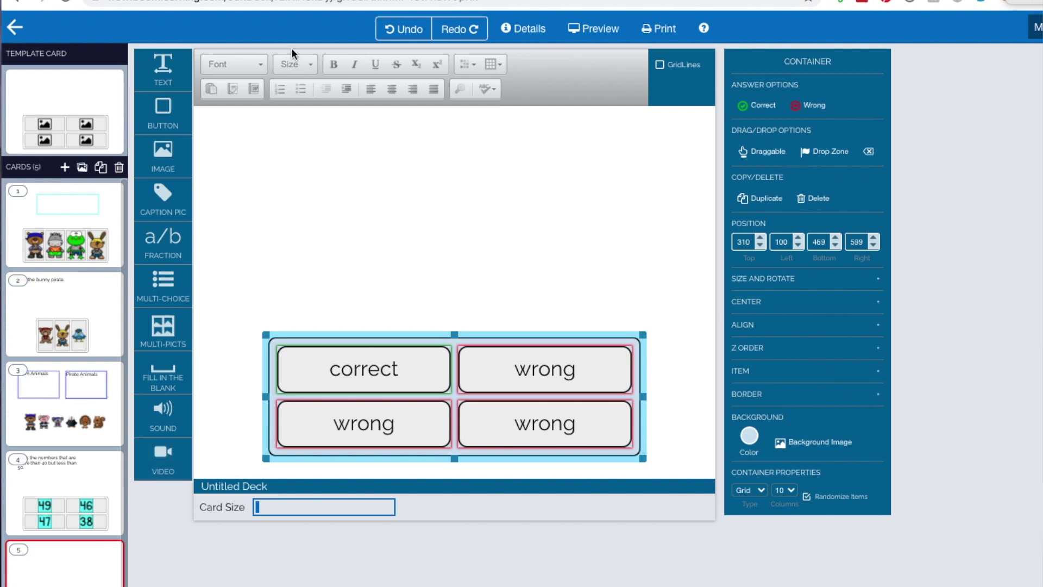
key("ctrl+t")
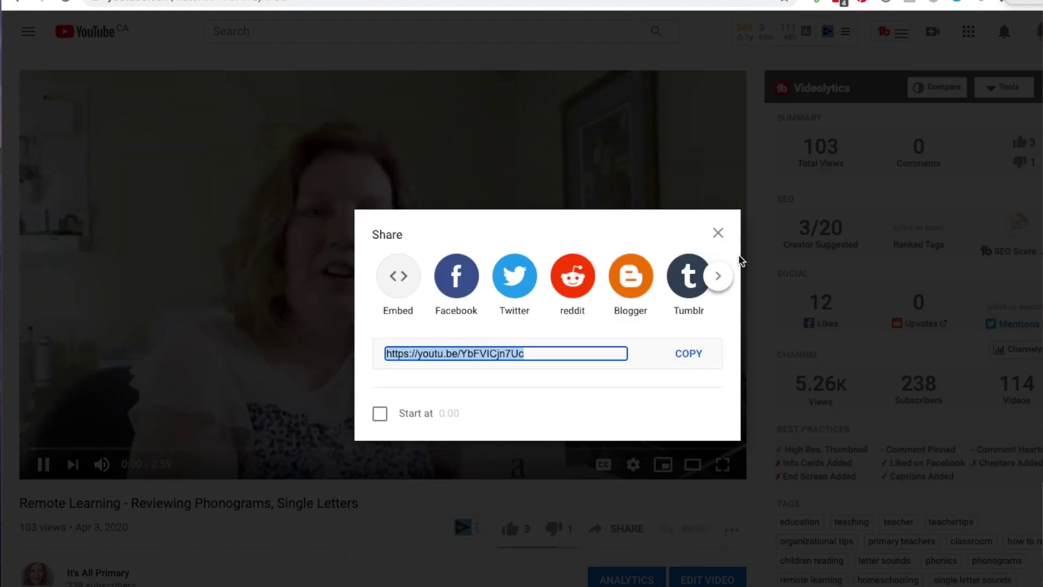
- Copy the YouTube video's share link and pause the video
left_click(333, 426)
left_click(43, 463)
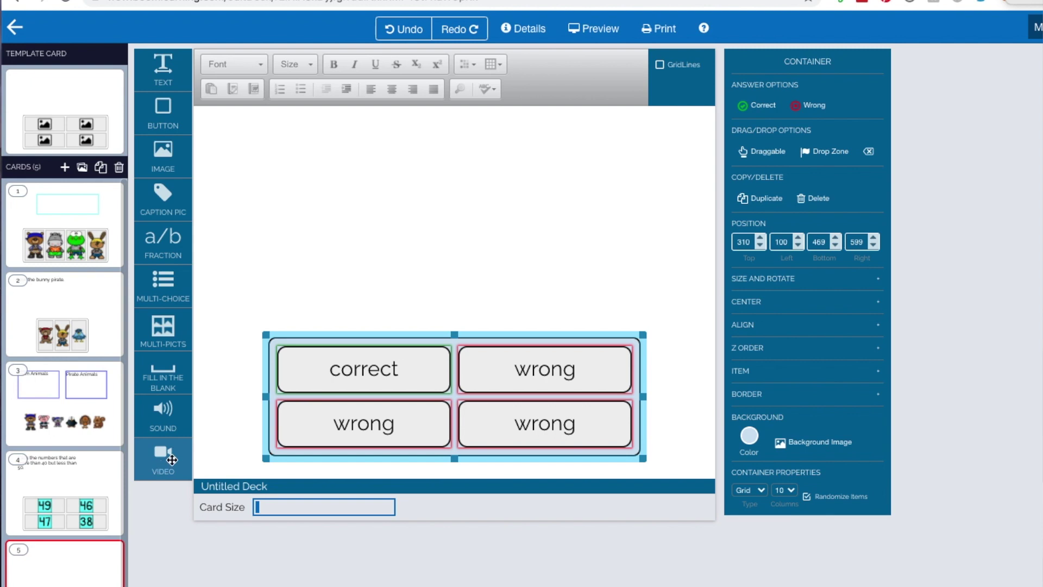
- Embed the copied YouTube link as a video on card 5 and move it higher
left_click_drag(165, 465, 378, 217)
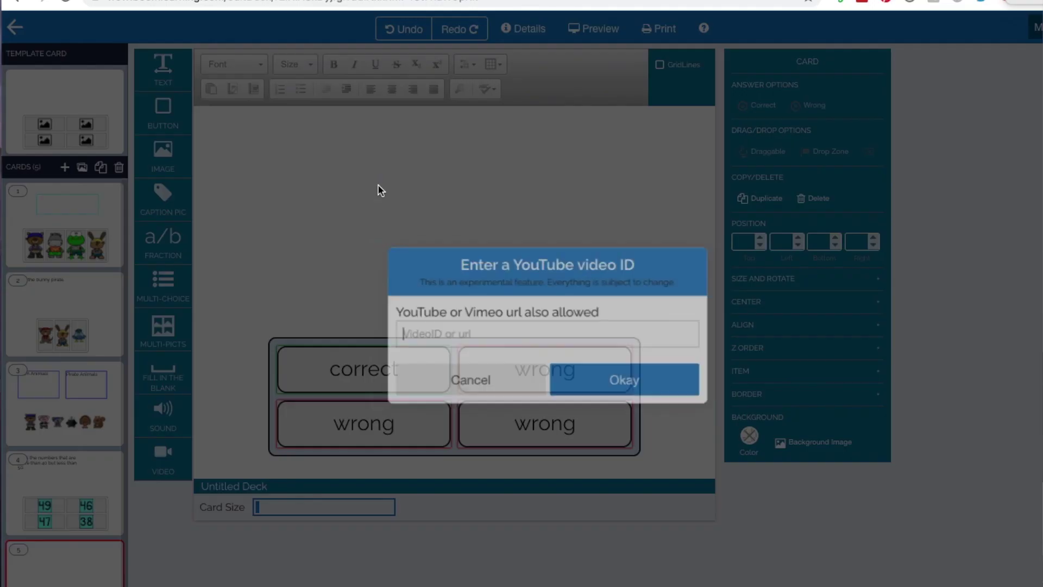
left_click(467, 332)
key("ctrl+v")
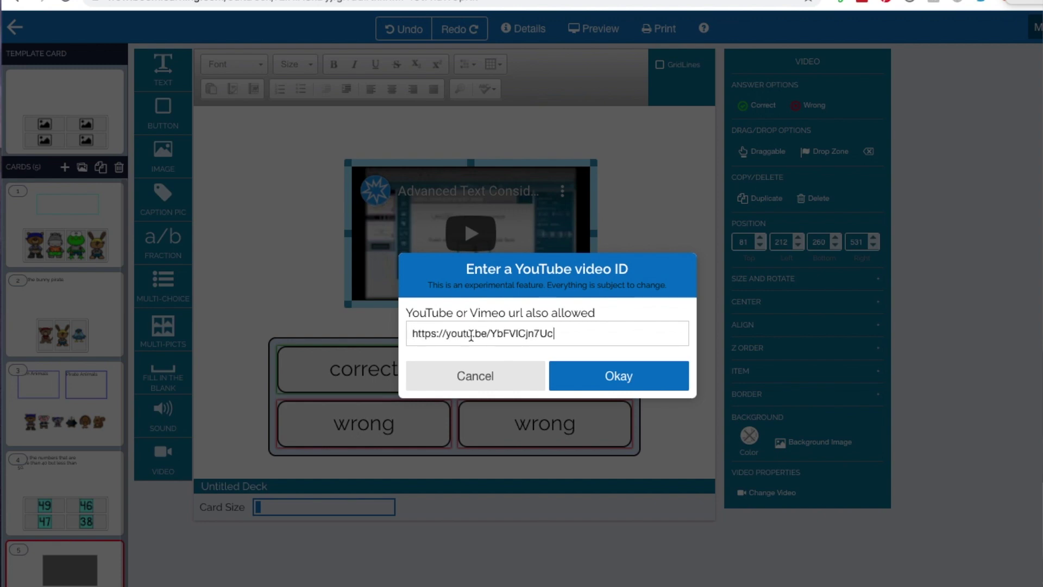
left_click(613, 374)
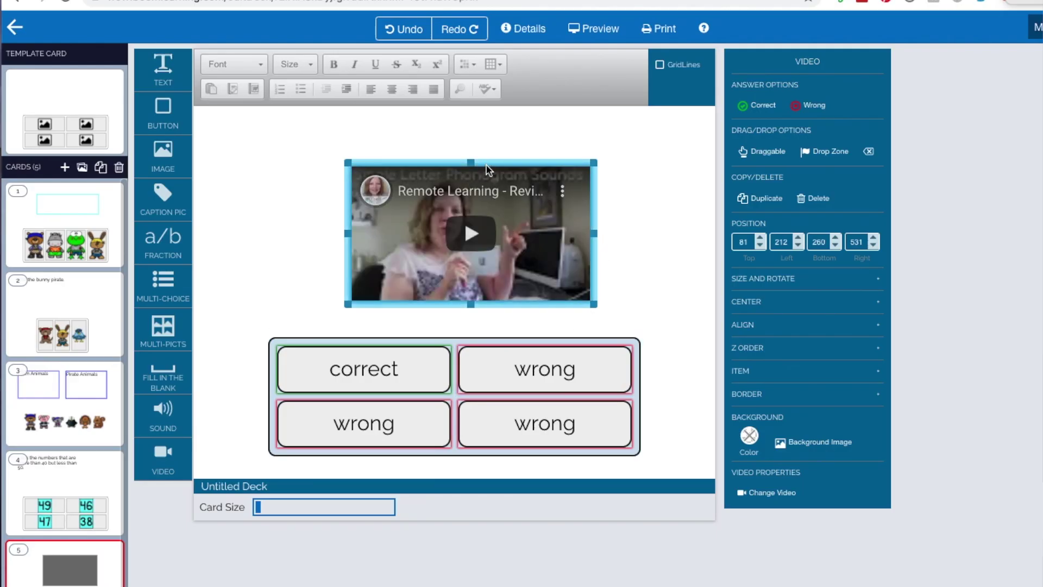
left_click_drag(484, 168, 477, 148)
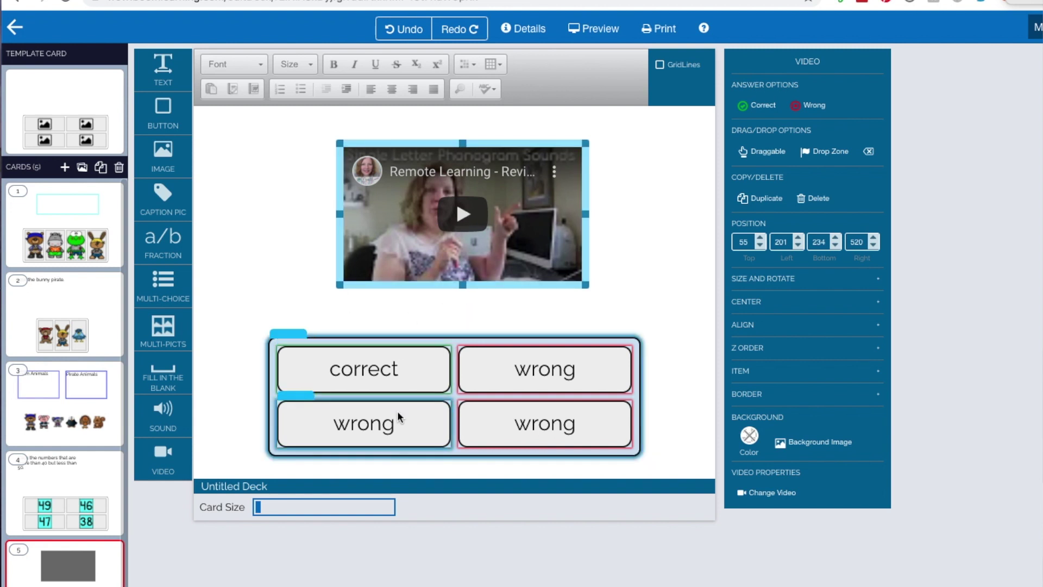
- Change the top two answer buttons' text to 'all' and 'not'
left_click(402, 368)
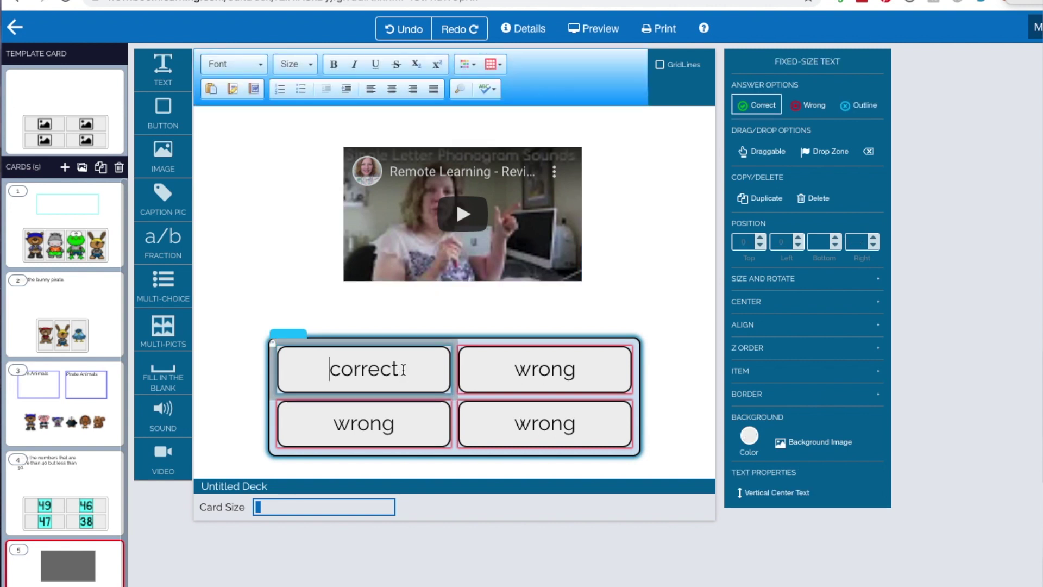
left_click_drag(328, 370, 406, 368)
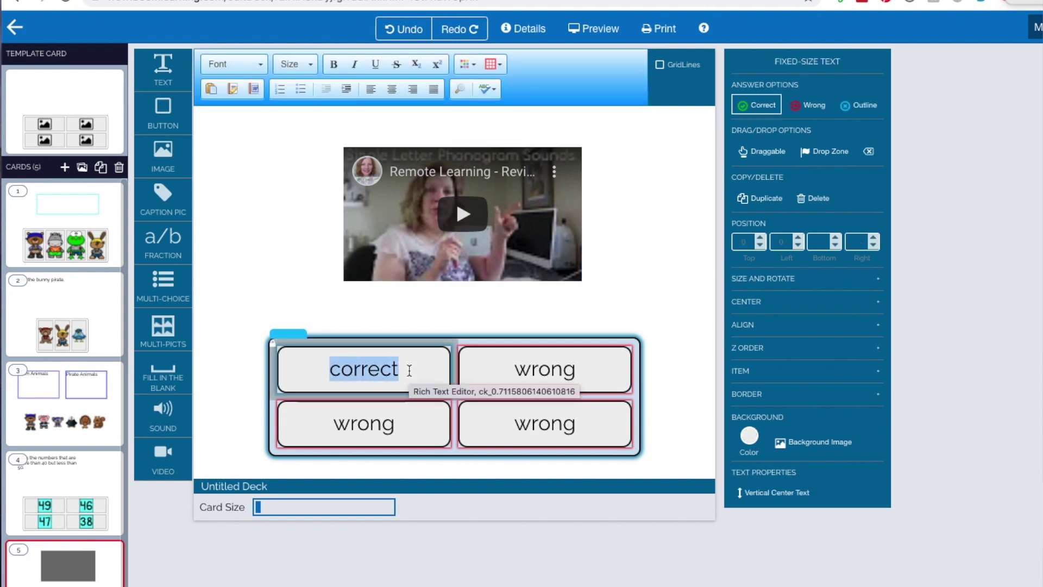
type("all")
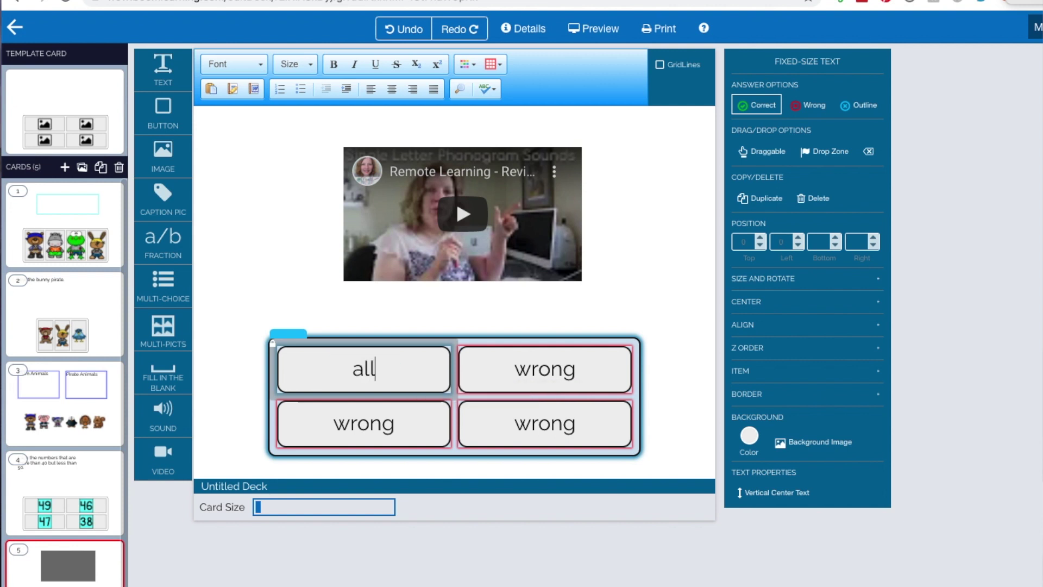
double_click(514, 368)
type("not")
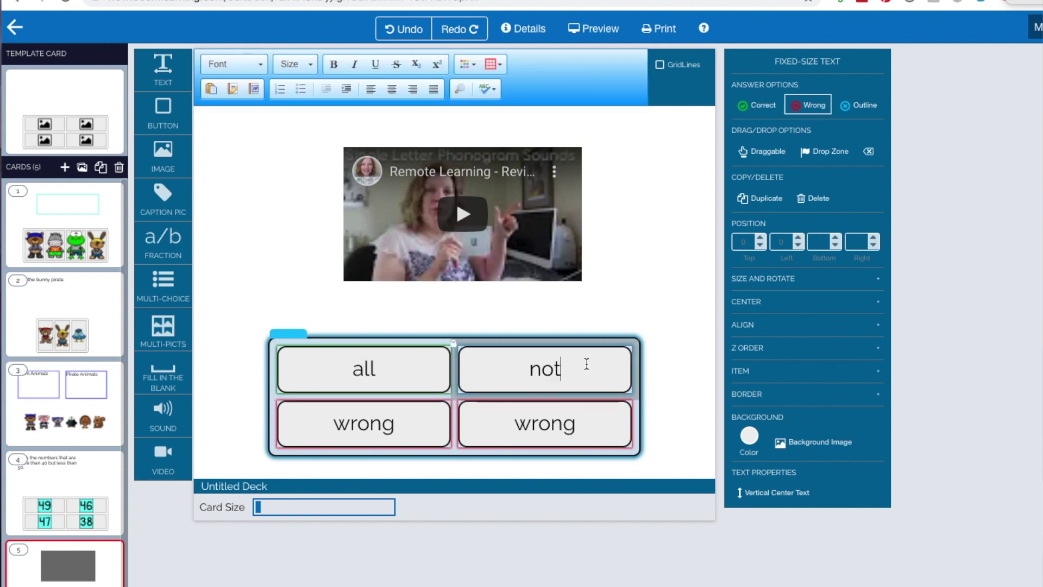
- Change the bottom two answer buttons' text to 'six' and 'no'
left_click(335, 423)
type("six")
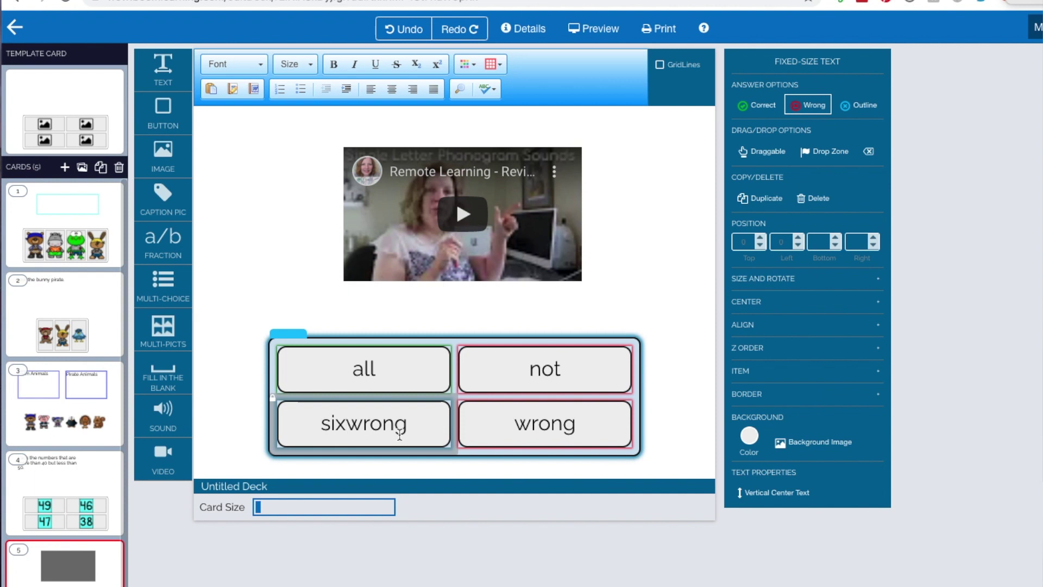
key("Delete")
key("Delete")
key("Delete")
key("Delete")
key("Delete")
left_click(516, 423)
type("no")
key("Delete")
key("Delete")
key("Delete")
key("Delete")
key("Delete")
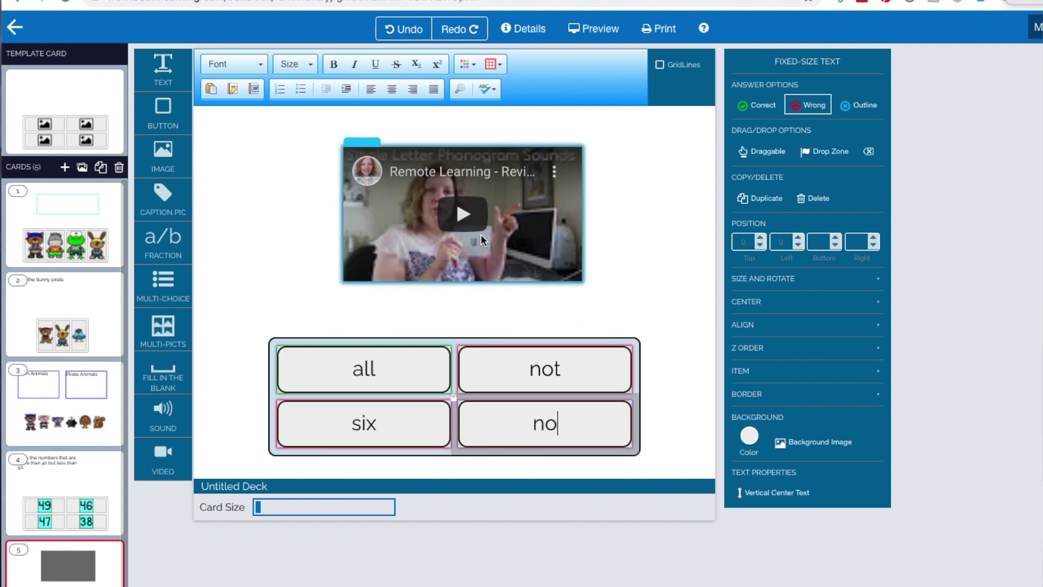
left_click(463, 215)
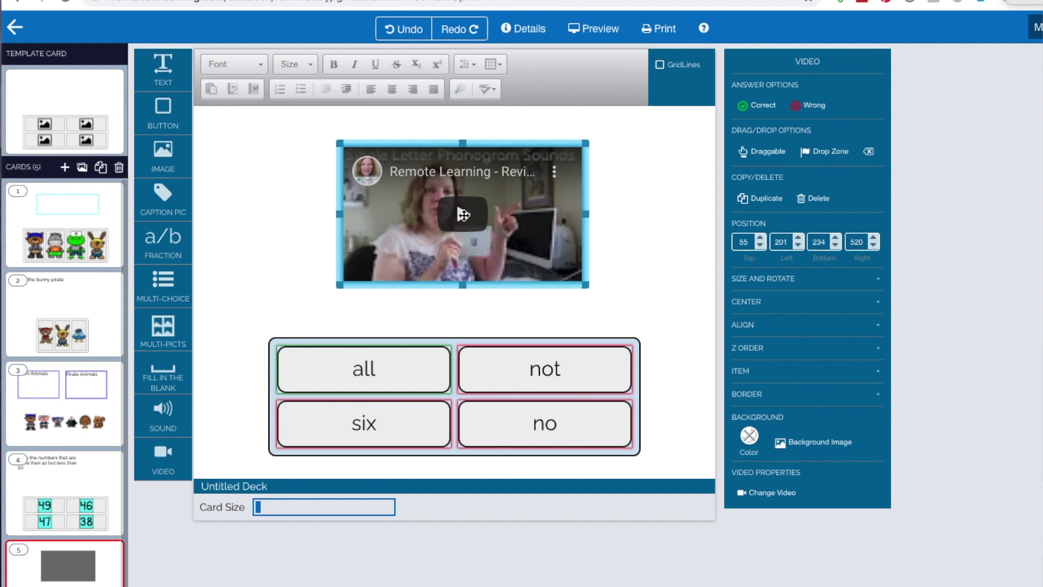
left_click(467, 315)
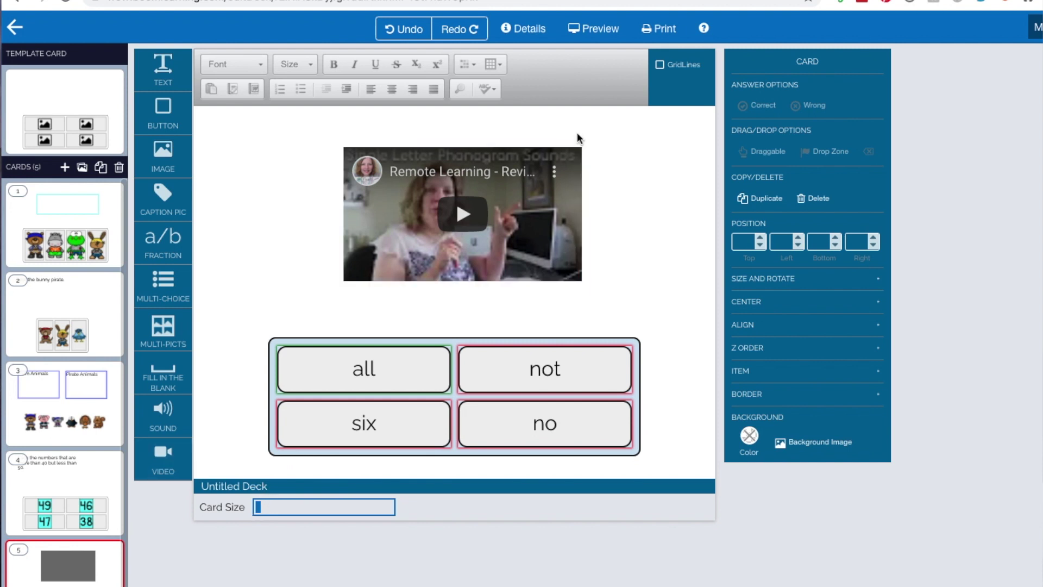
left_click(592, 30)
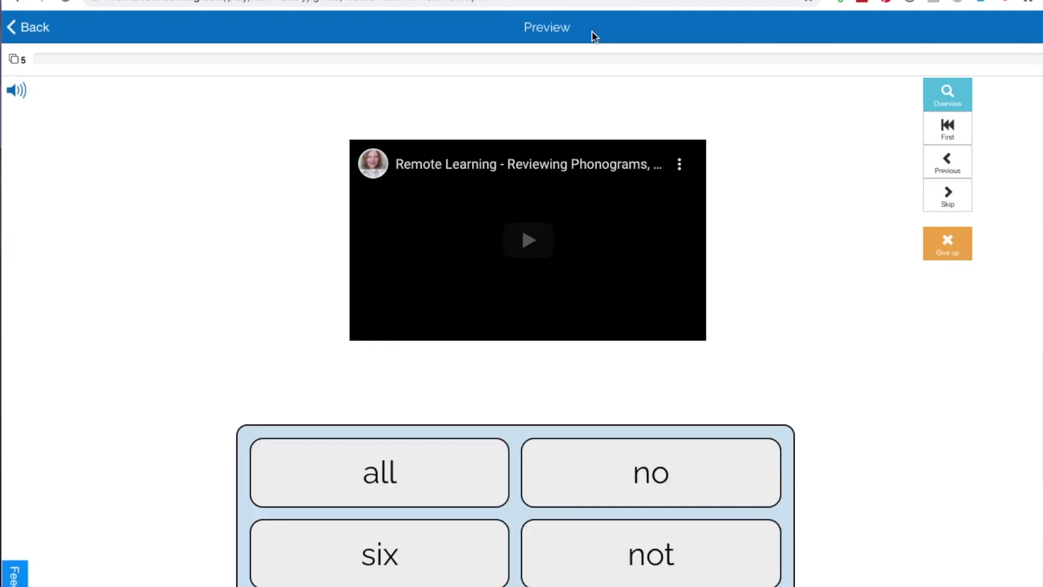
left_click(527, 239)
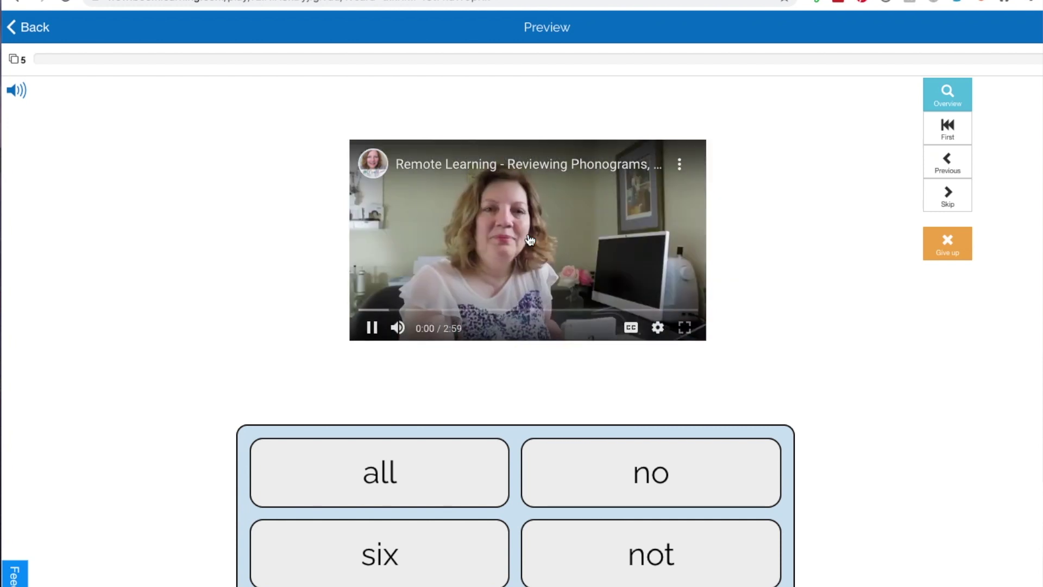
left_click(372, 328)
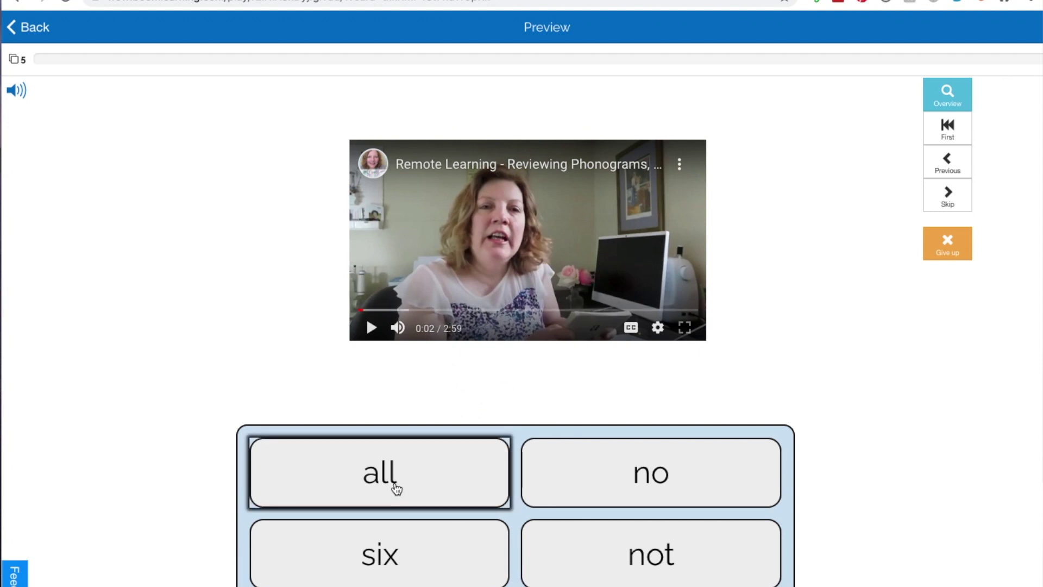
left_click(395, 485)
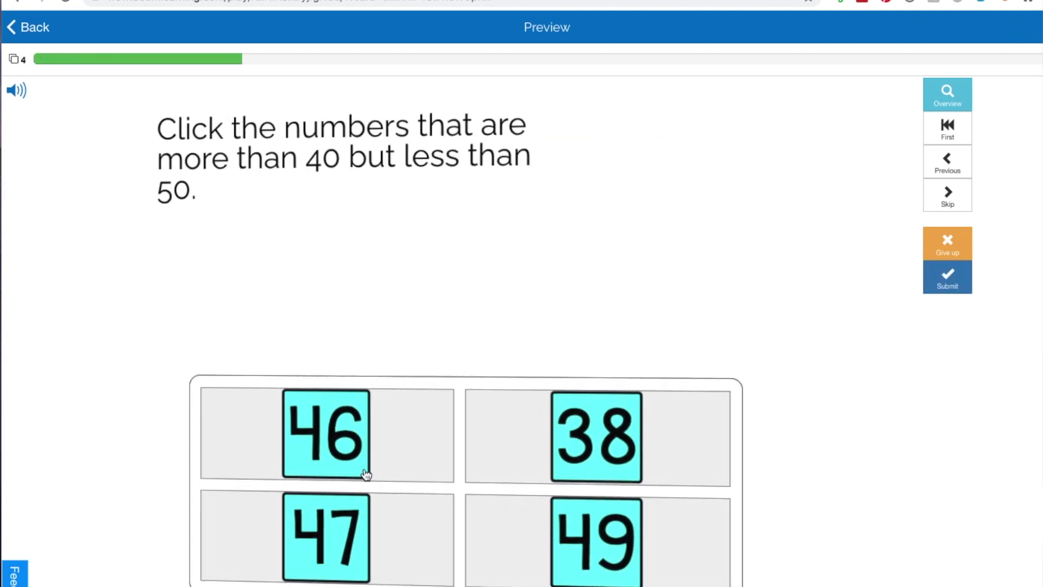
left_click(31, 26)
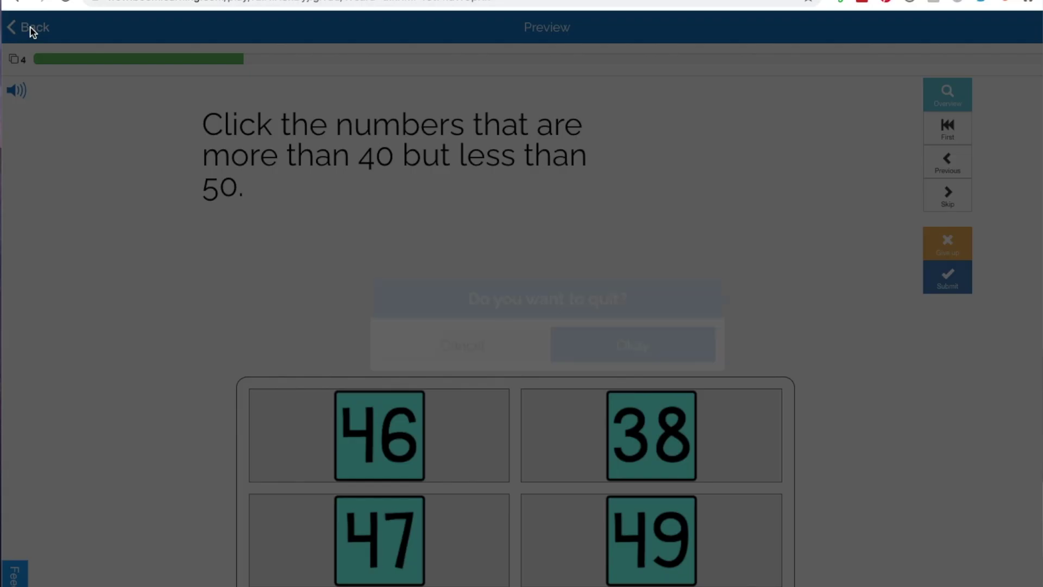
left_click(585, 348)
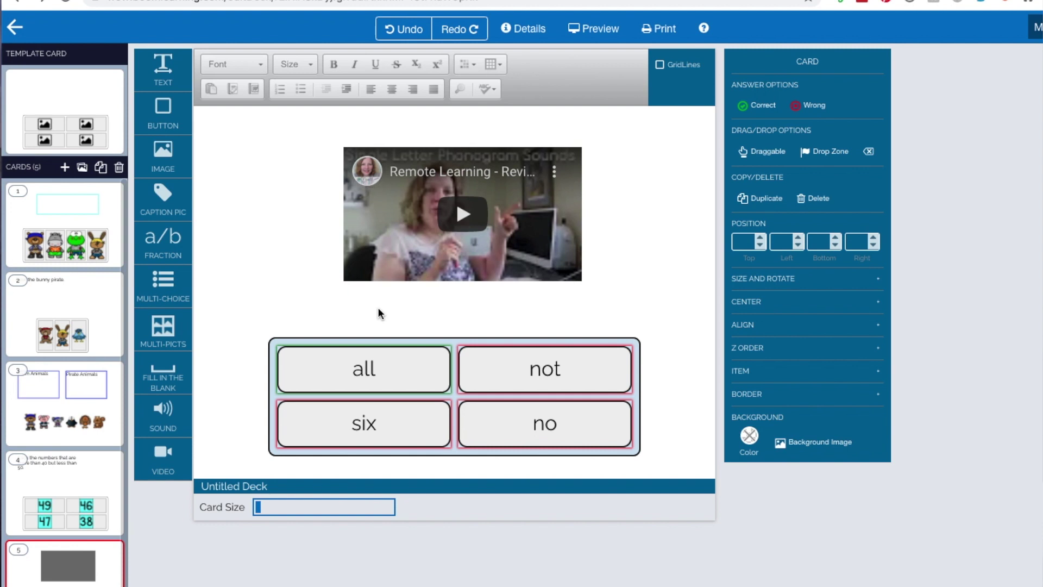
- Select the embedded video on card 5
left_click(406, 265)
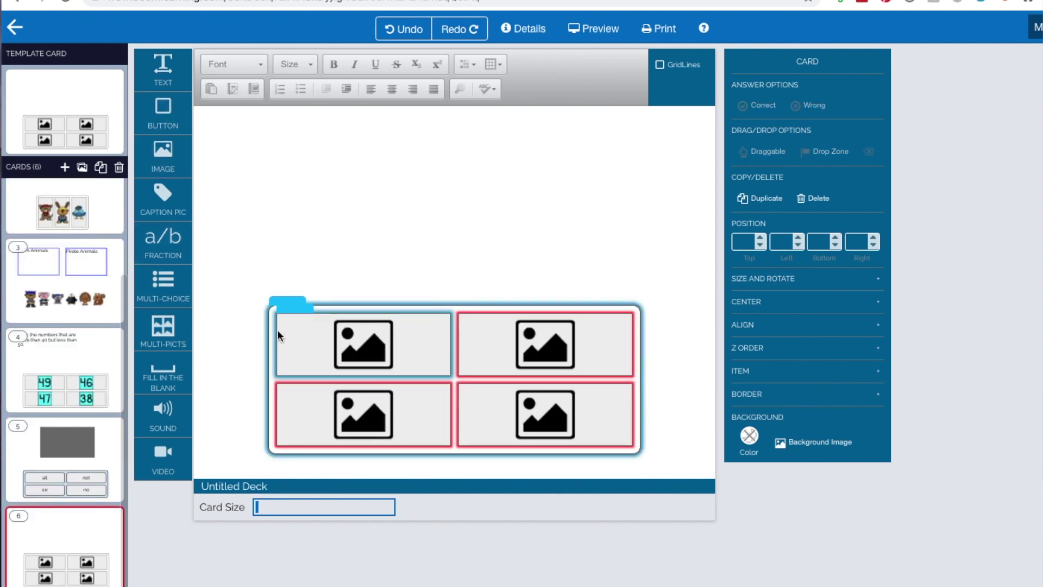
- Unlock and delete card 6's four-picture answer grid, then drop a new image element onto the blank card
left_click(266, 303)
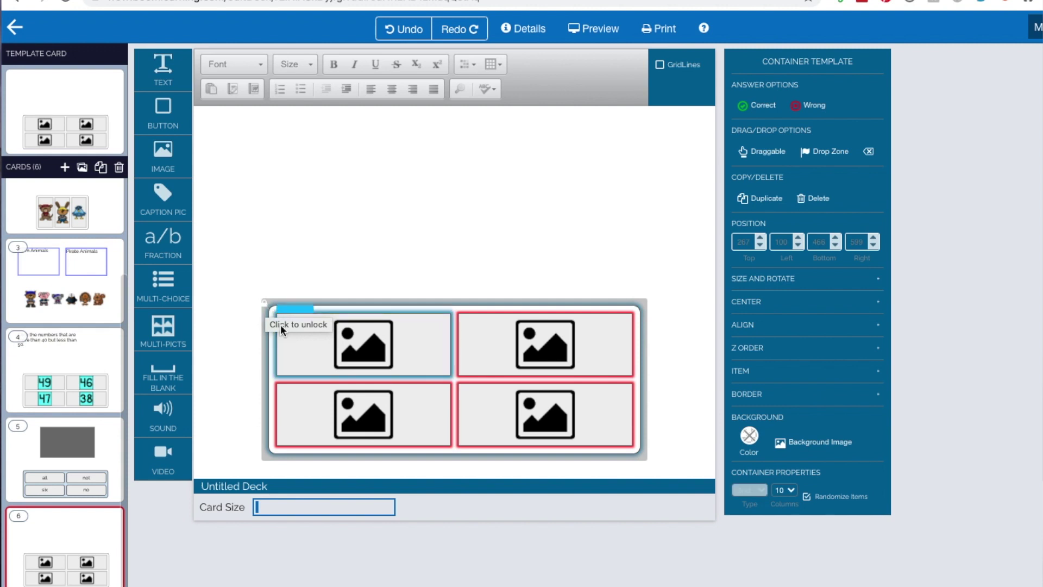
left_click(264, 303)
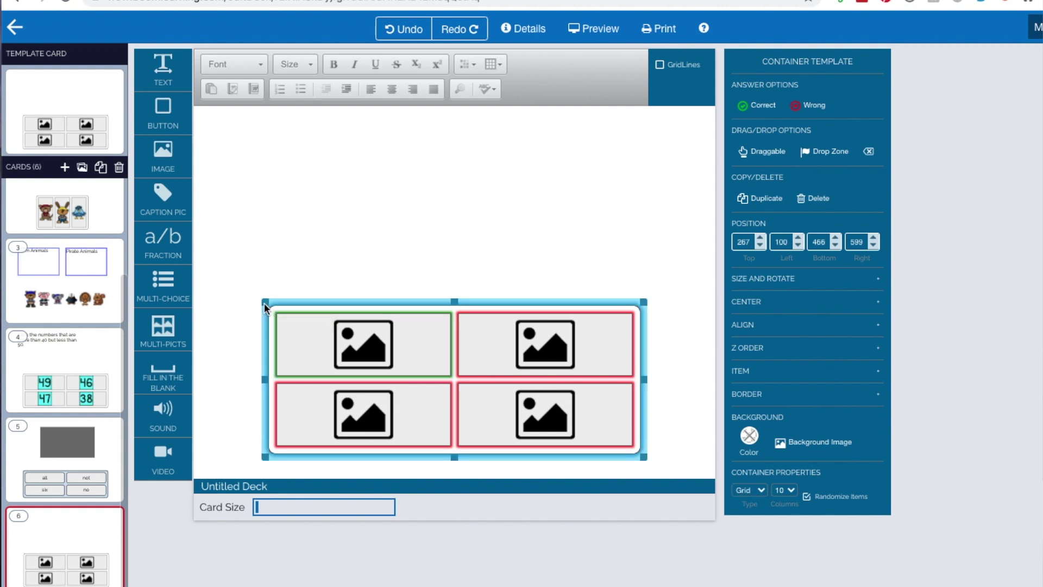
key("Delete")
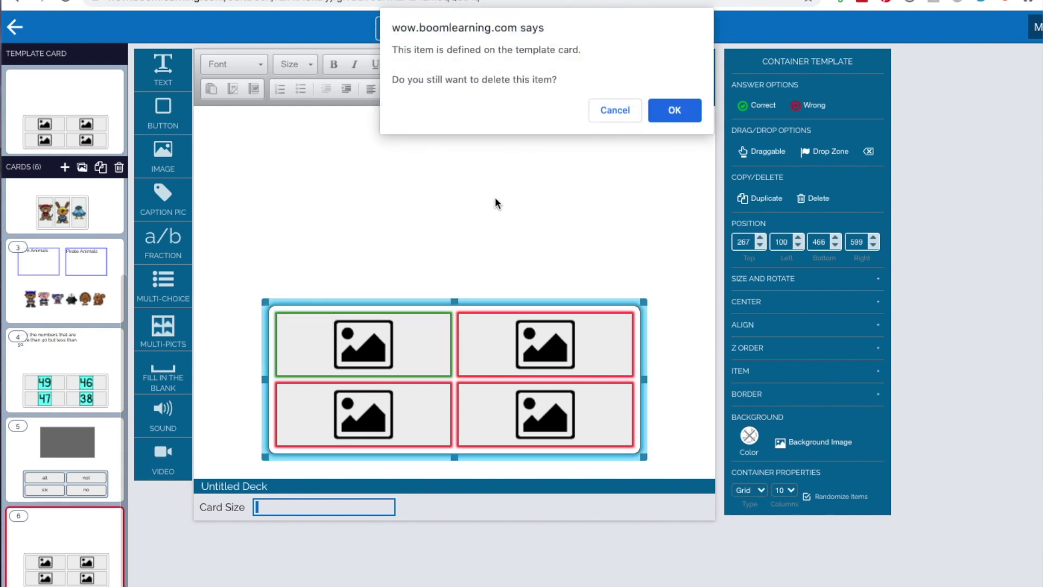
left_click(647, 116)
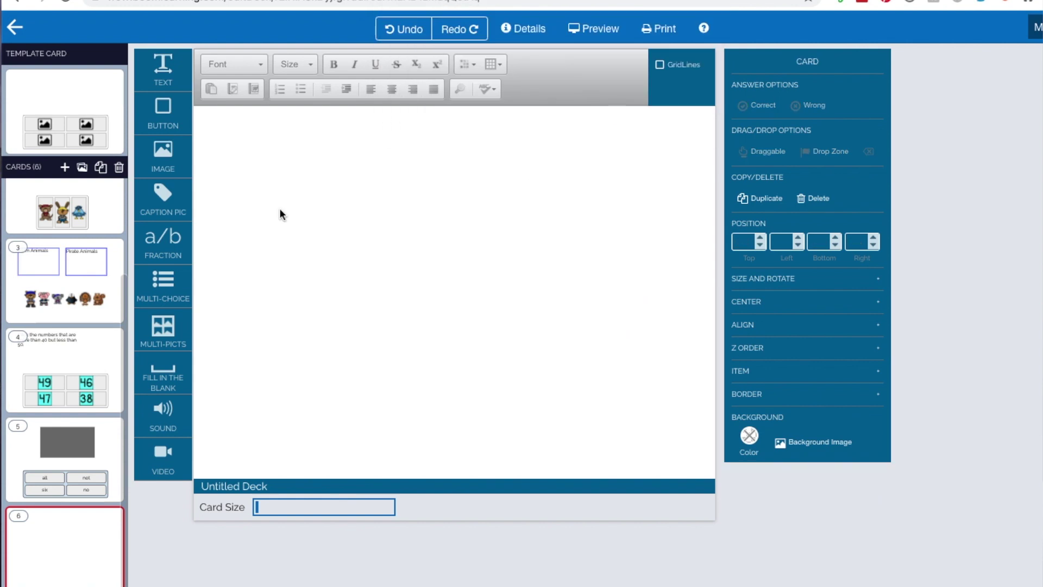
left_click_drag(163, 159, 424, 243)
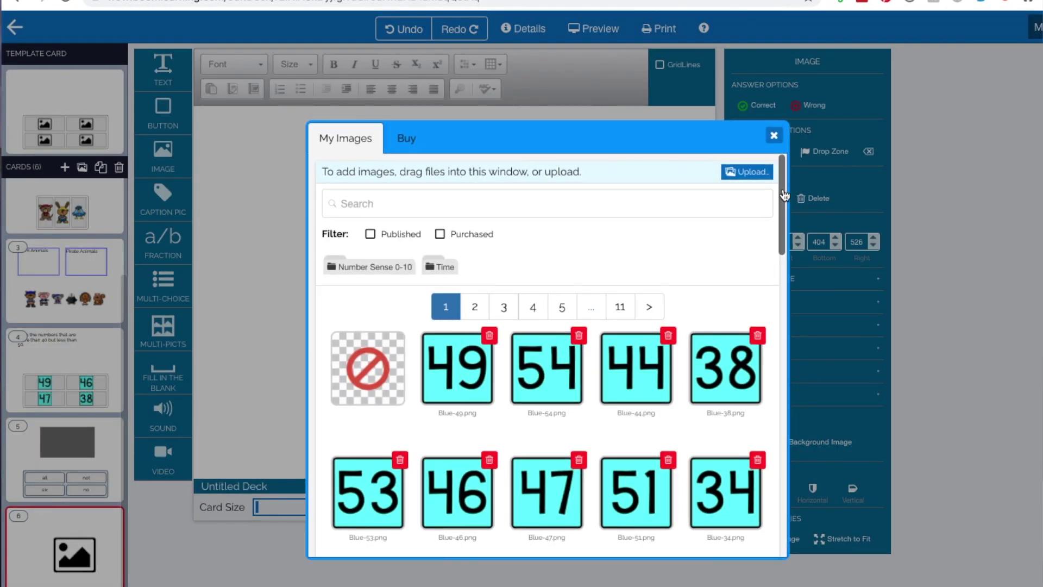
- Insert the Blue-44 number image, shrink it, and centre it horizontally on card 6
left_click(622, 363)
left_click_drag(542, 361, 506, 332)
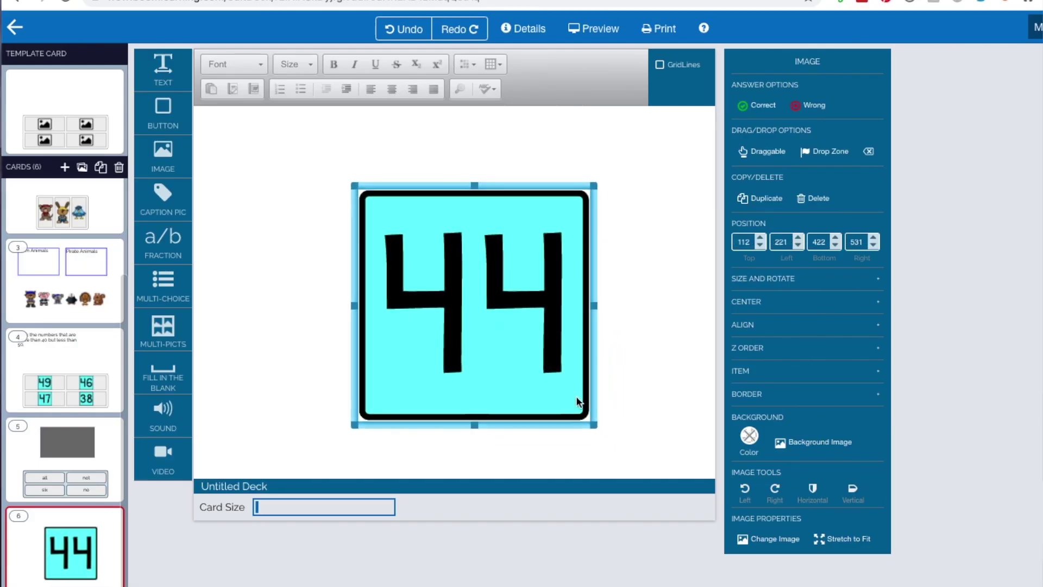
left_click_drag(589, 429, 526, 362)
left_click(751, 302)
left_click(766, 322)
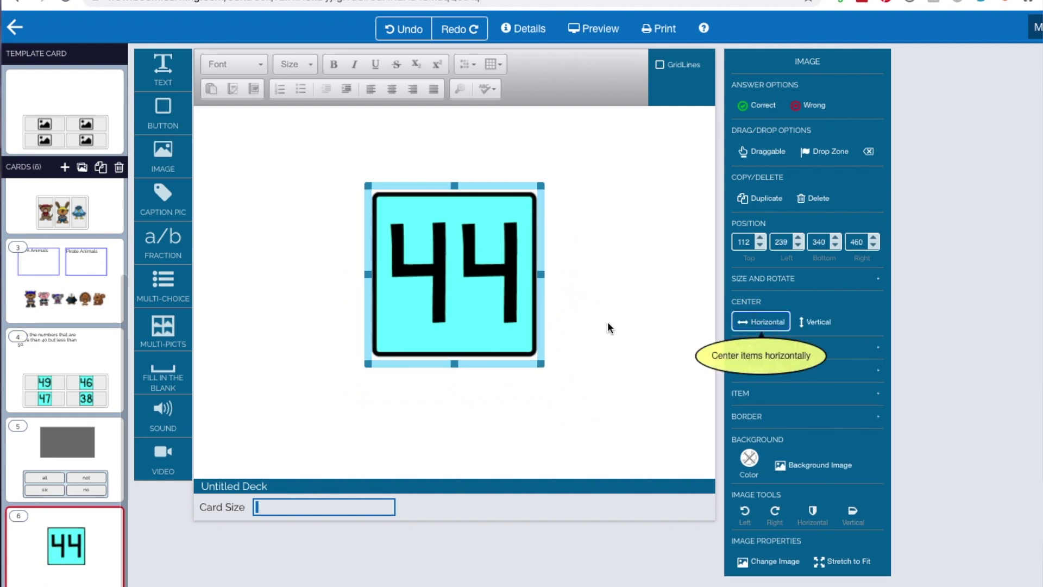
left_click(575, 365)
left_click(528, 346)
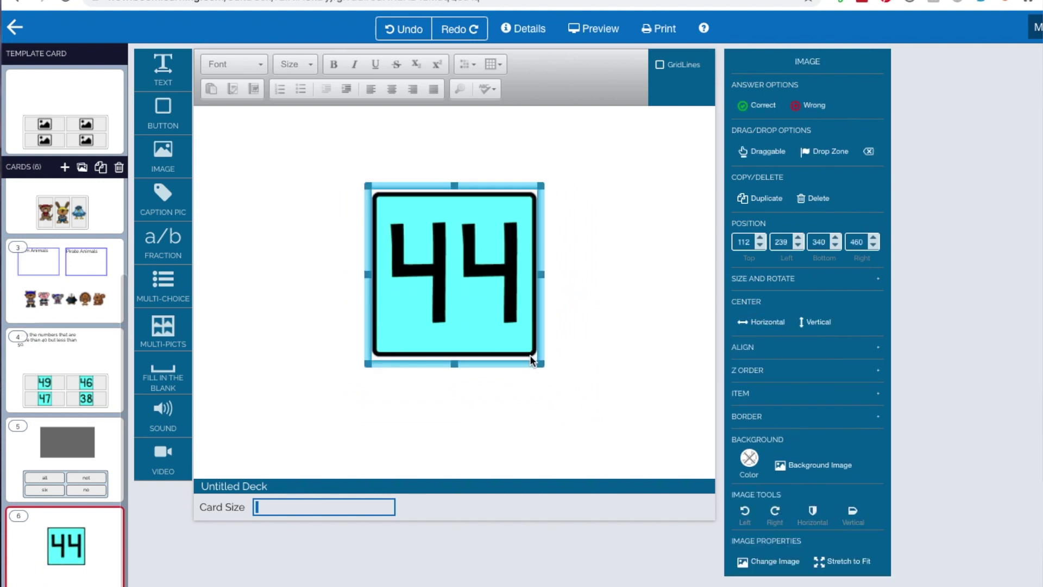
left_click_drag(535, 359, 497, 326)
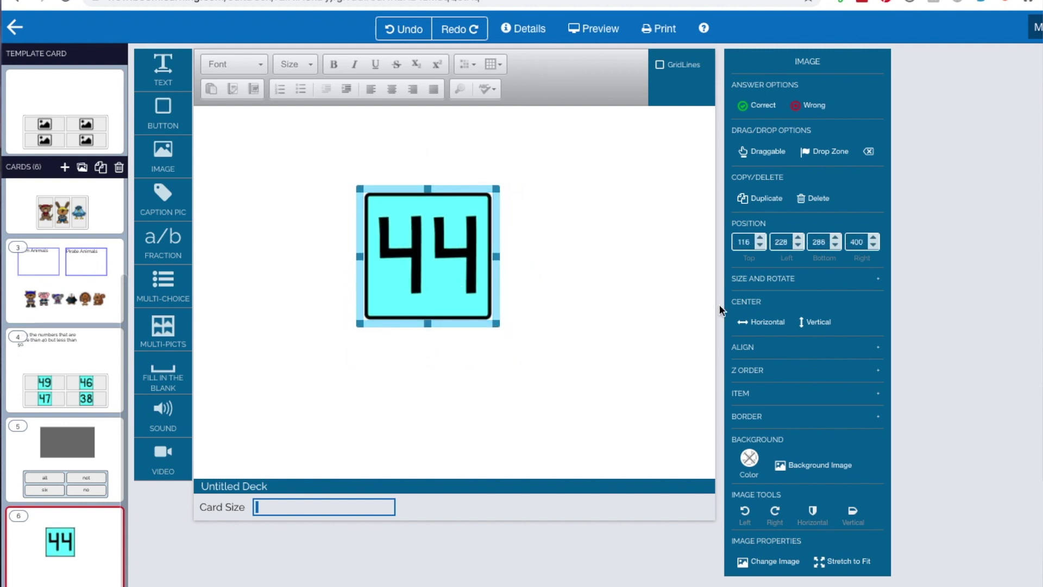
- Add a text box above the 44 image and clear its placeholder text
left_click_drag(163, 67, 399, 139)
left_click(234, 136)
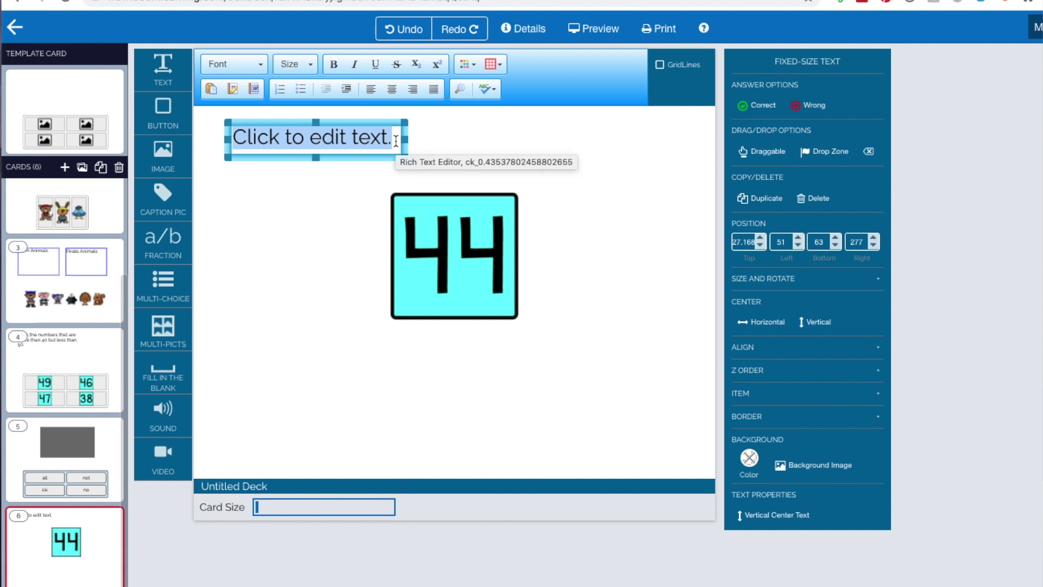
key("BackSpace")
- Enter 'Is this number more than 40?' in the text box, widen it to one line, and centre it
type("Is this ")
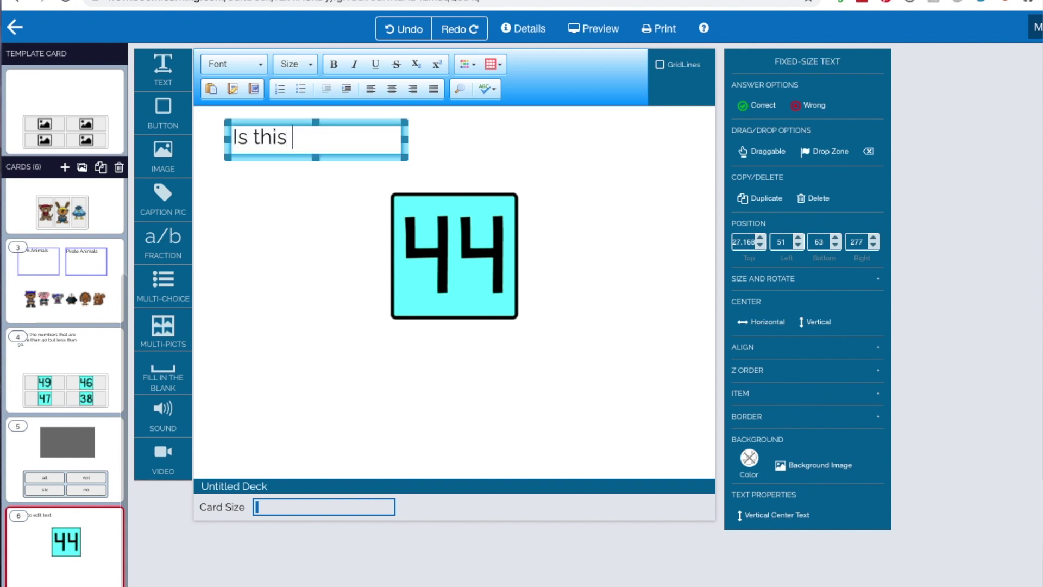
type("number more that")
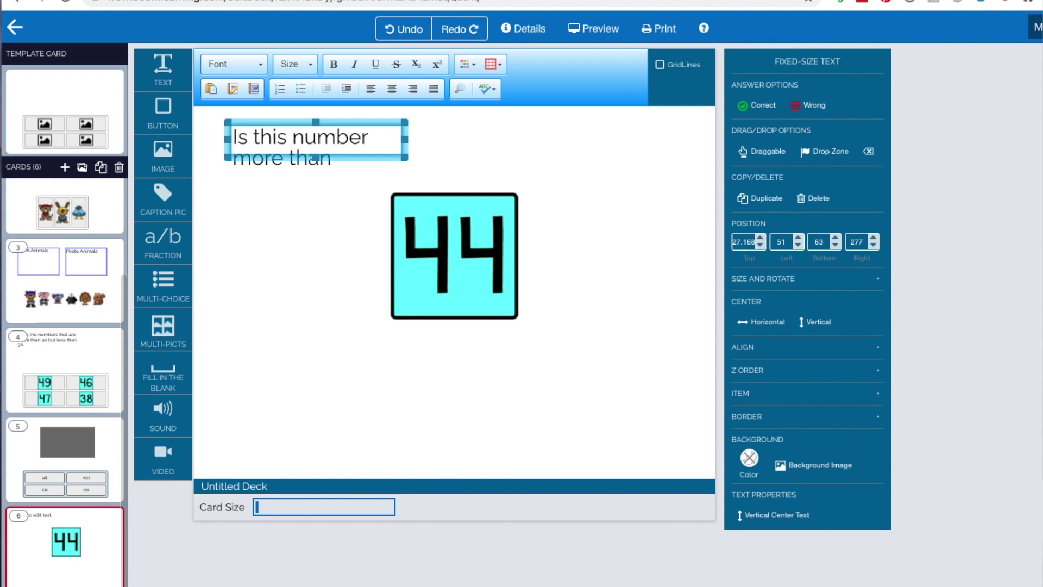
type(" 40?")
left_click_drag(405, 140, 515, 146)
left_click(763, 321)
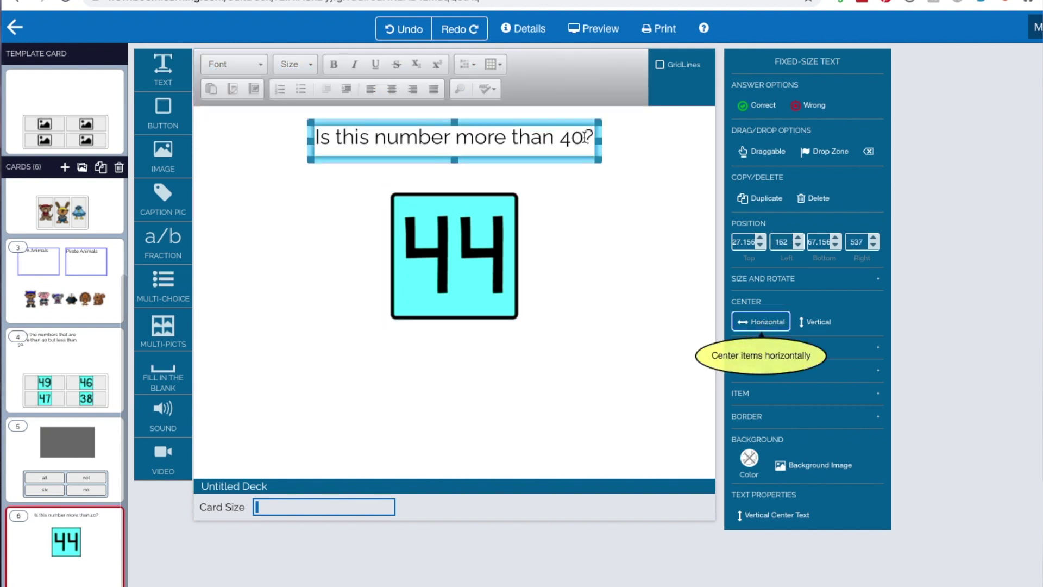
left_click_drag(594, 137, 312, 140)
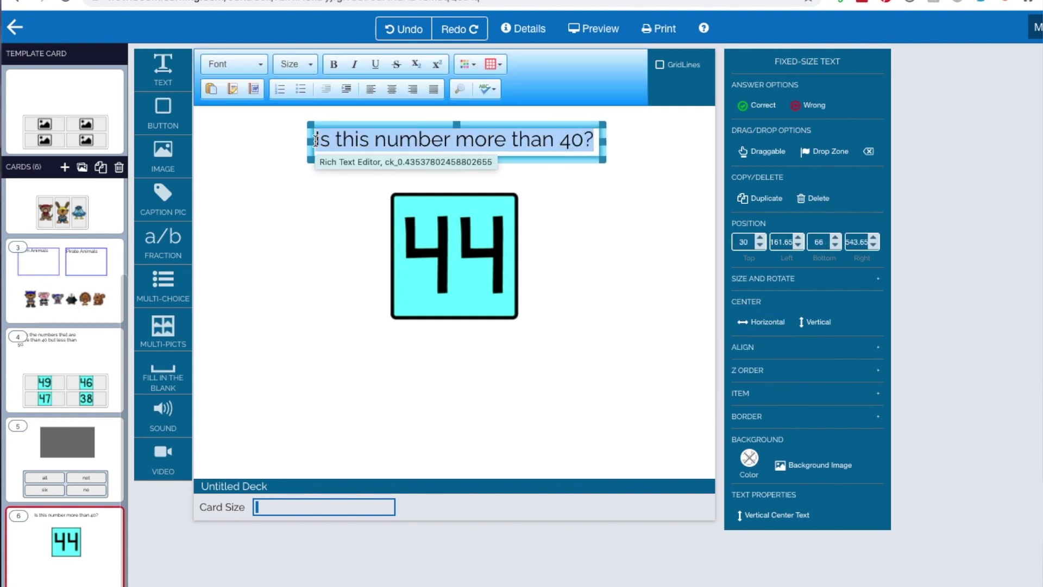
- Set the question text to the KGLegoHouse font at size 32
left_click(258, 66)
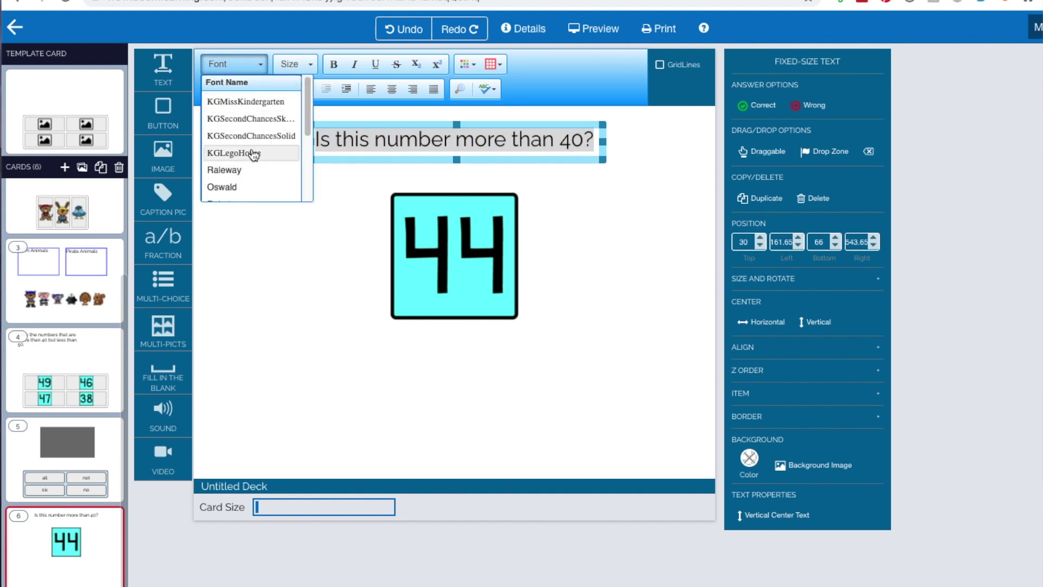
left_click(252, 154)
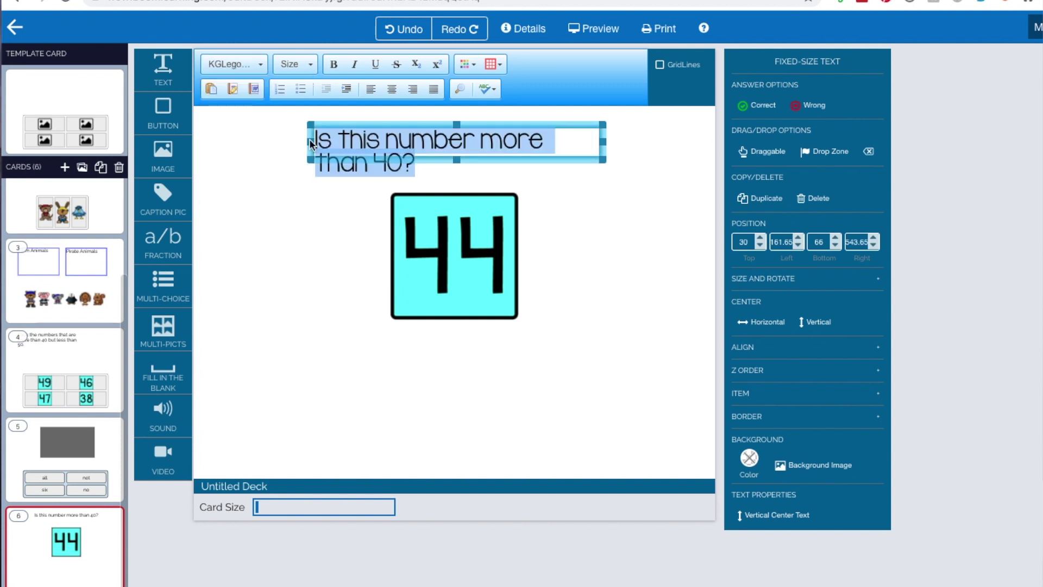
left_click(310, 64)
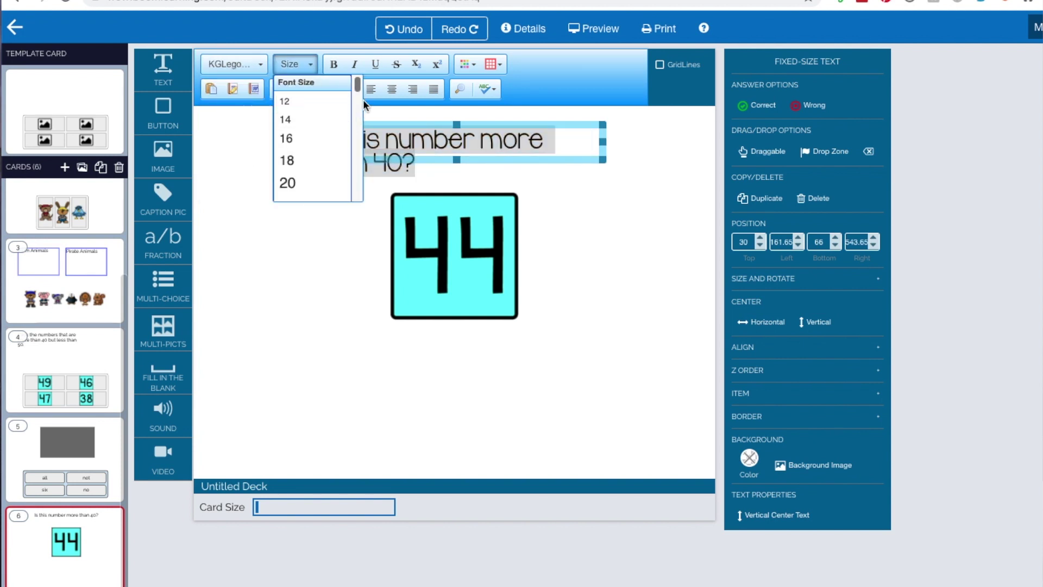
left_click_drag(359, 89, 357, 105)
left_click(310, 183)
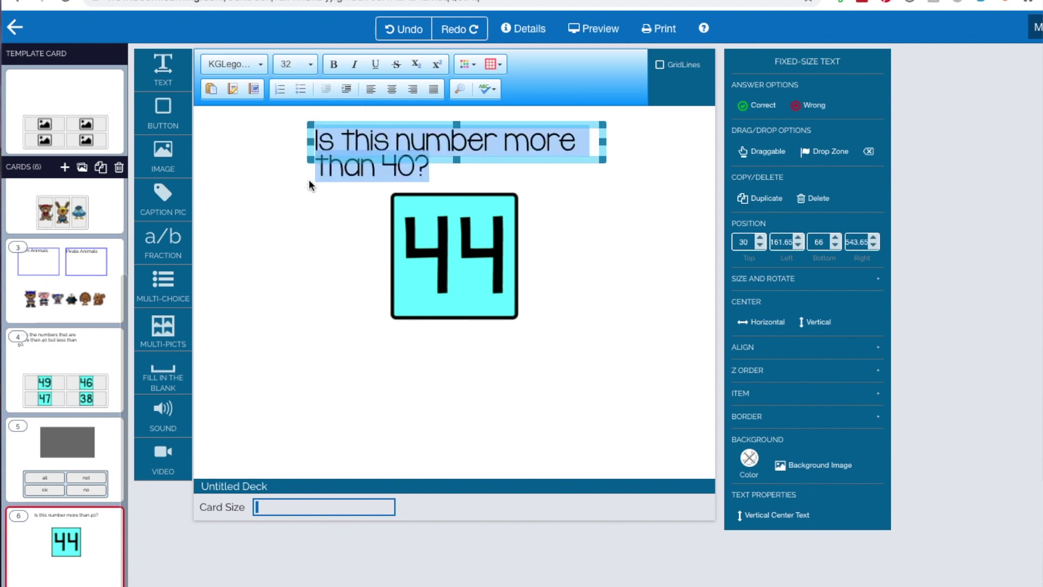
- Widen the question box so it fits one line and centre it horizontally on the card
left_click_drag(311, 147, 257, 143)
left_click_drag(604, 149, 652, 143)
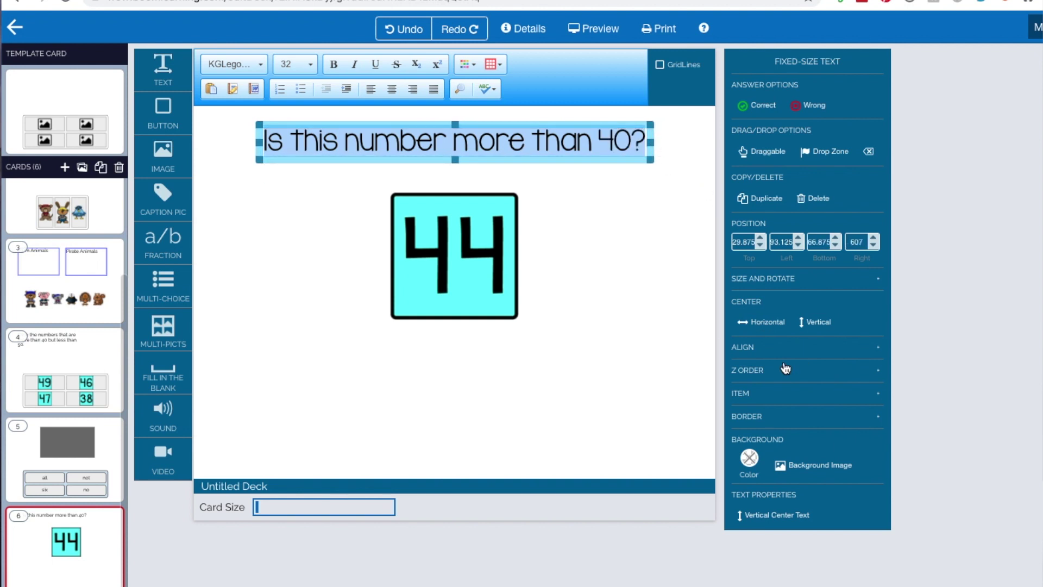
left_click(775, 321)
left_click(613, 306)
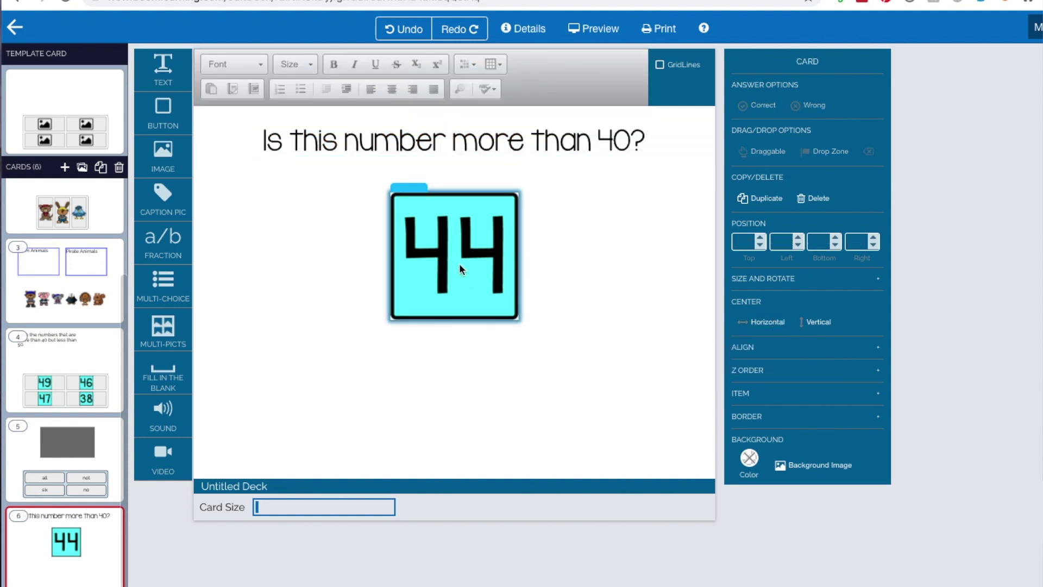
- Add an answer button below the 44 image, label it 'Yes', and shrink it to fit
left_click_drag(163, 114, 375, 365)
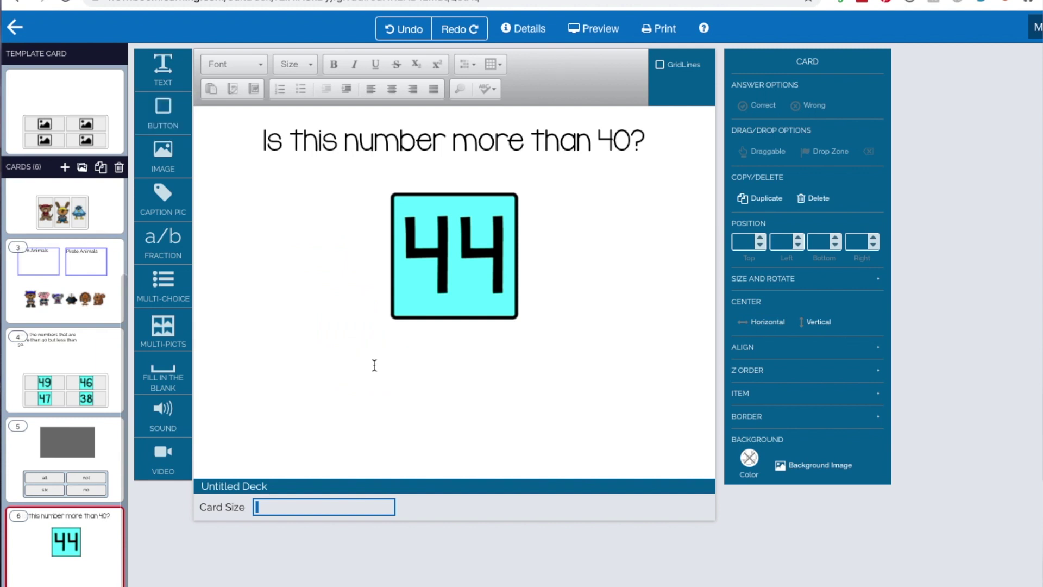
left_click(370, 361)
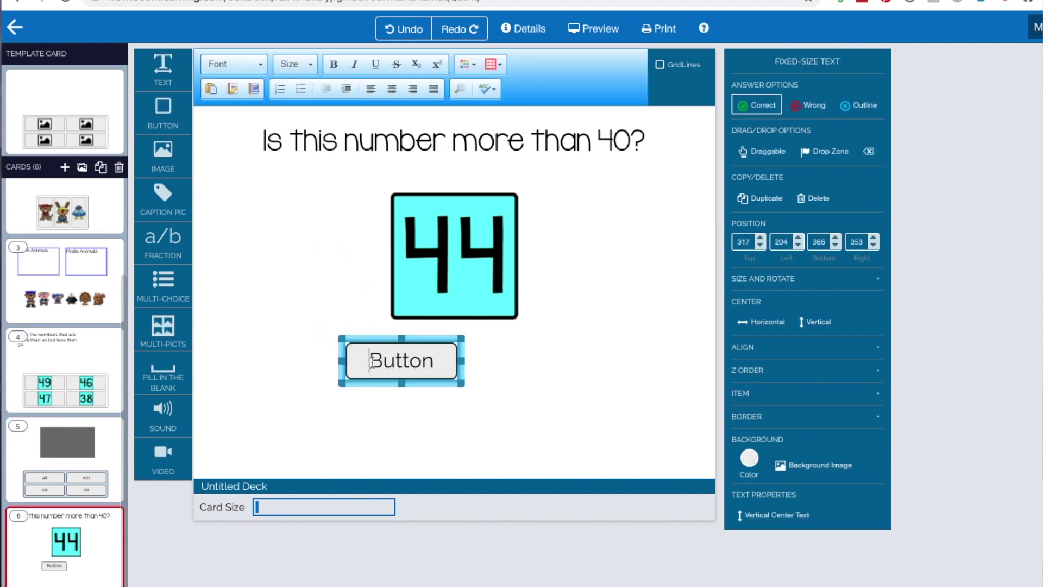
left_click_drag(370, 361, 434, 361)
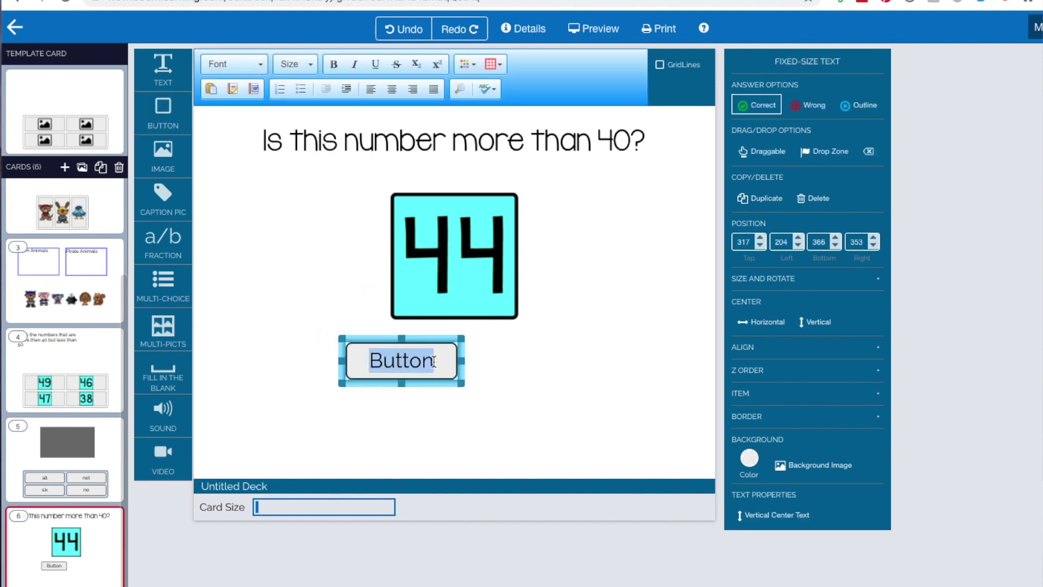
type("Yes")
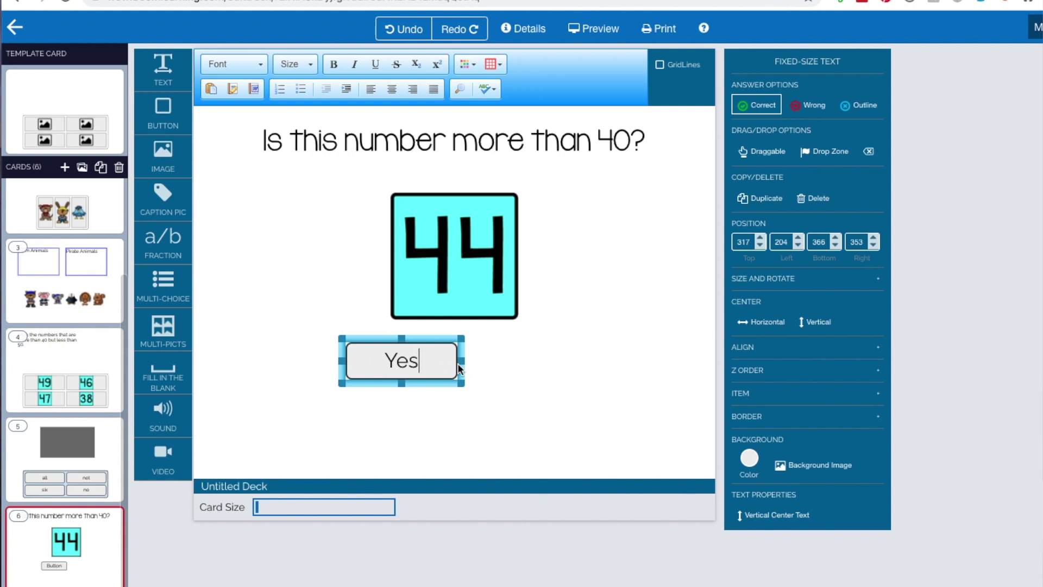
left_click_drag(463, 386, 421, 381)
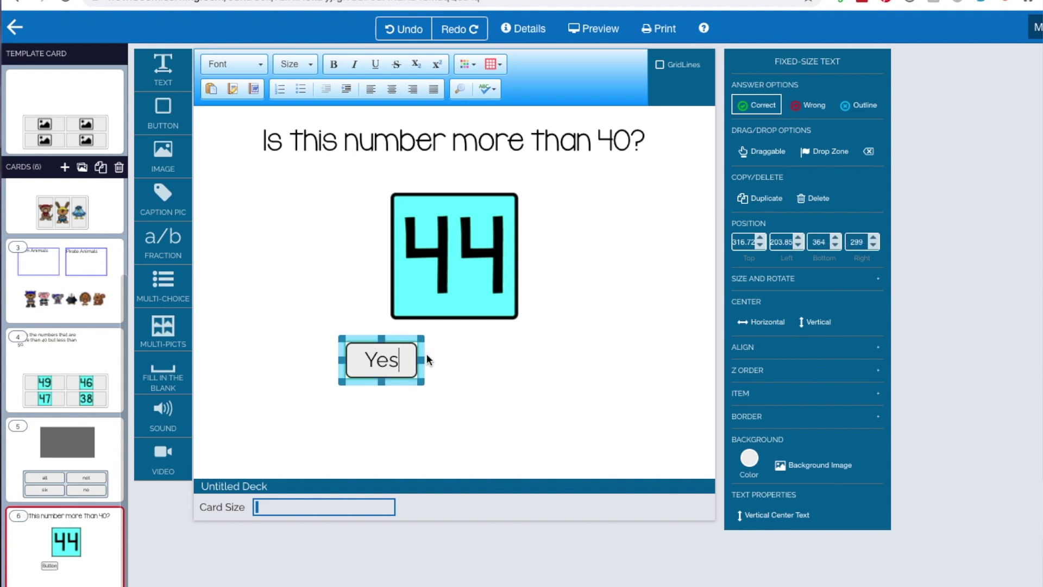
left_click(393, 341)
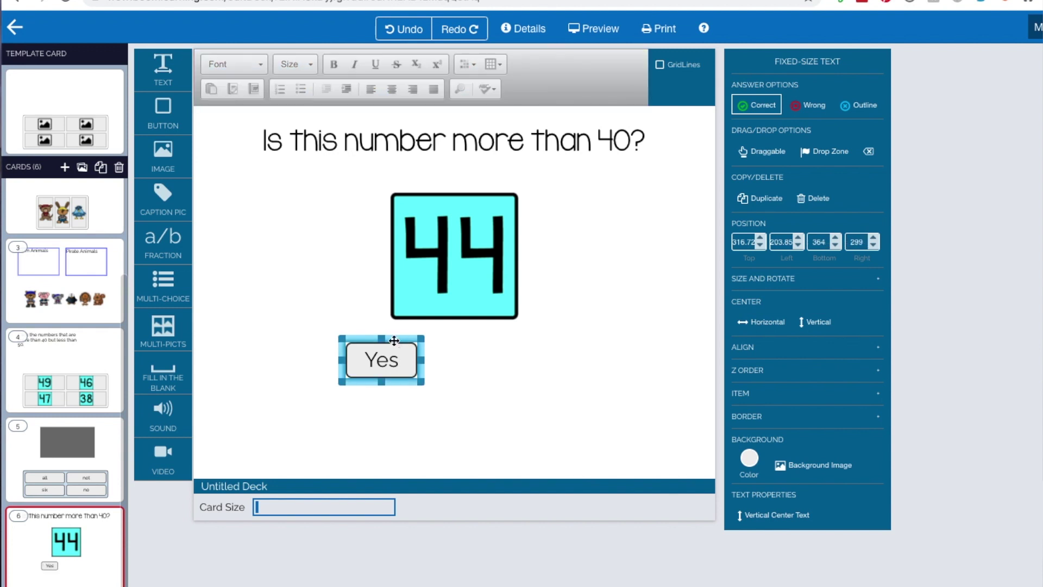
left_click(393, 344)
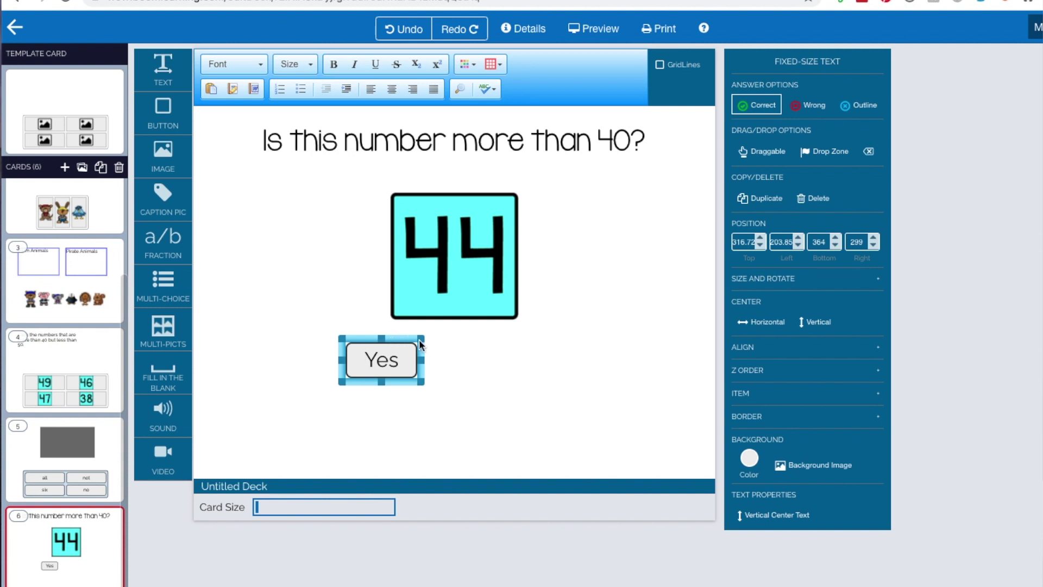
left_click(410, 340)
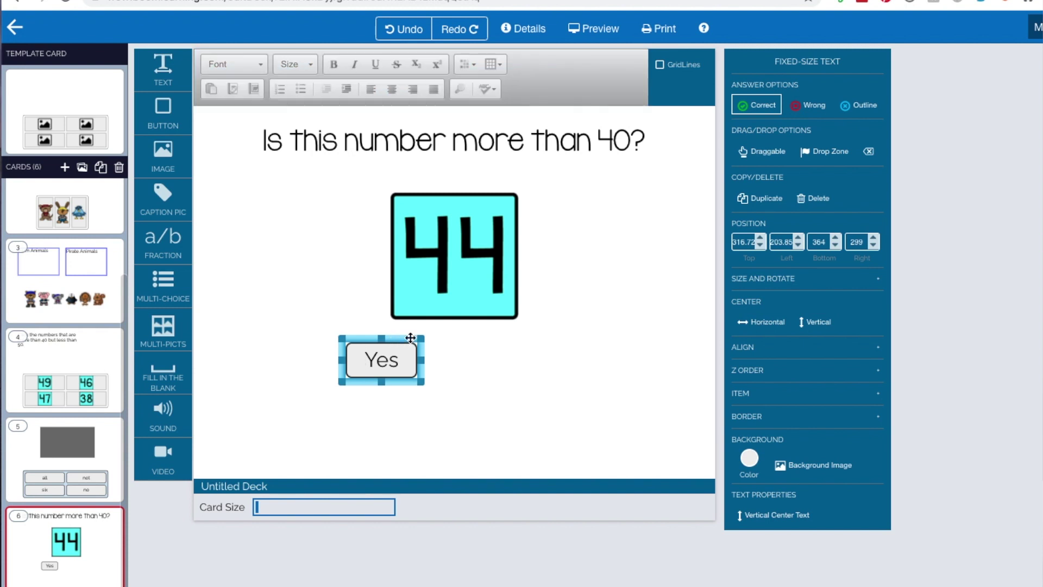
- Duplicate the Yes button, place the copy to its right, and label it 'No'
left_click(762, 201)
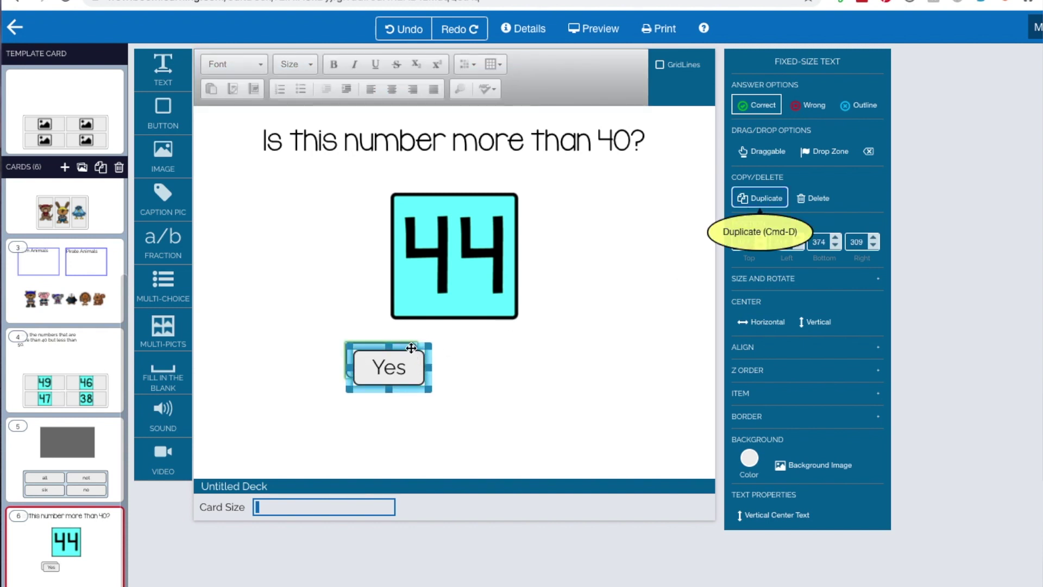
left_click_drag(411, 348, 494, 359)
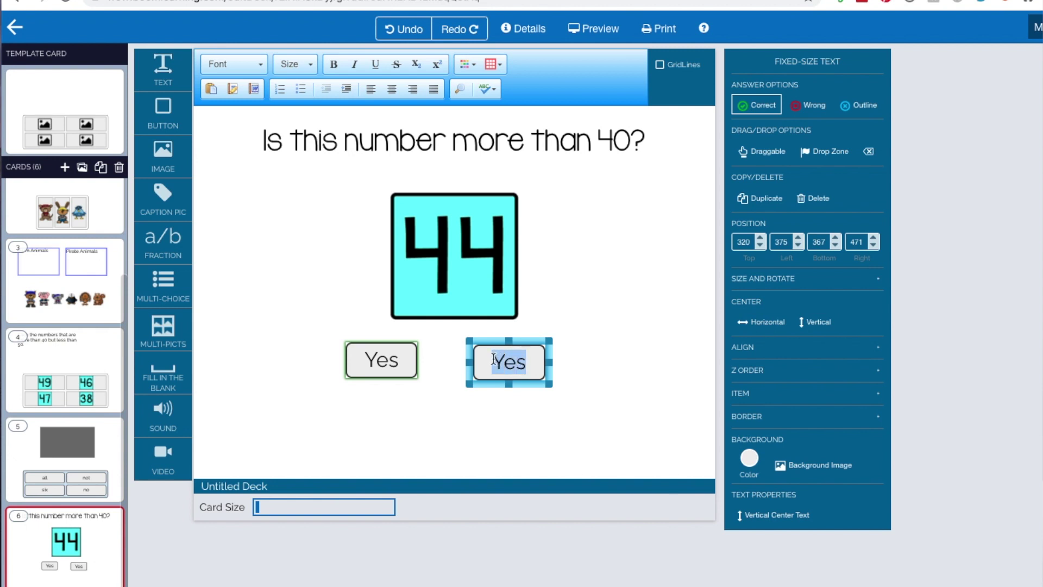
type("No")
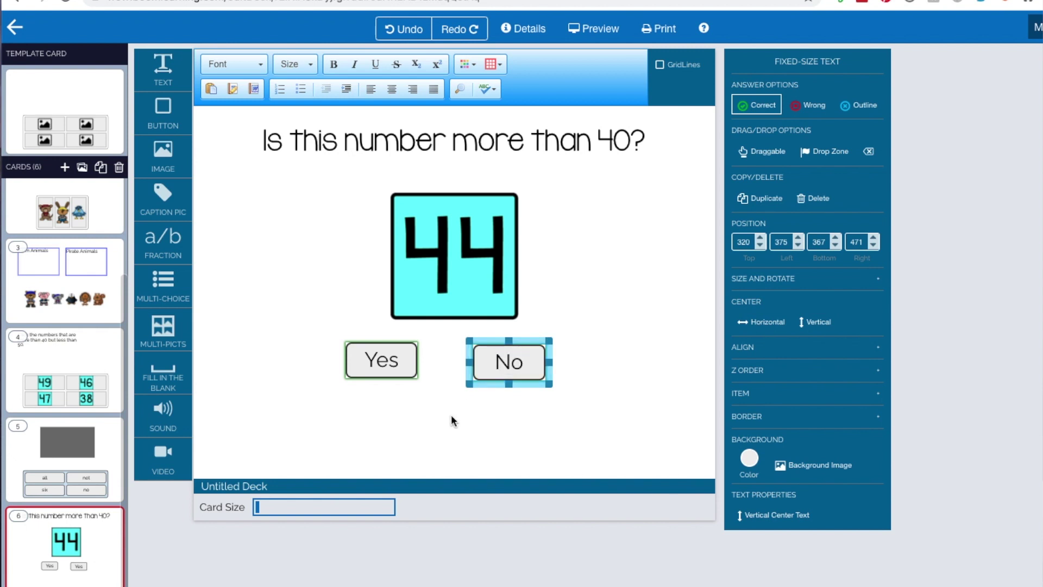
left_click(482, 397)
- Top-align the Yes and No buttons and nudge Yes slightly right for even spacing
left_click(411, 361)
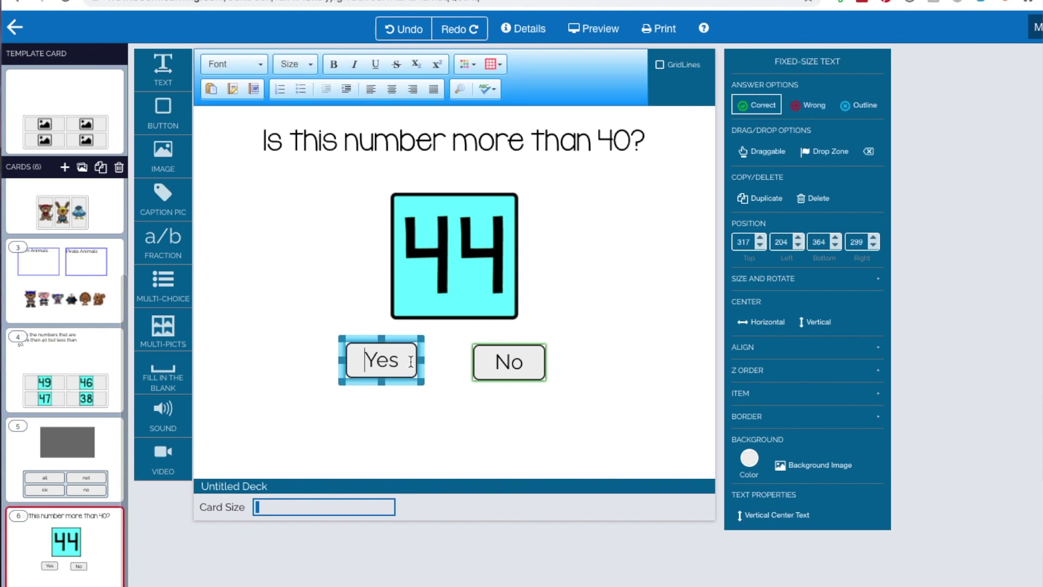
left_click(481, 360, "shift")
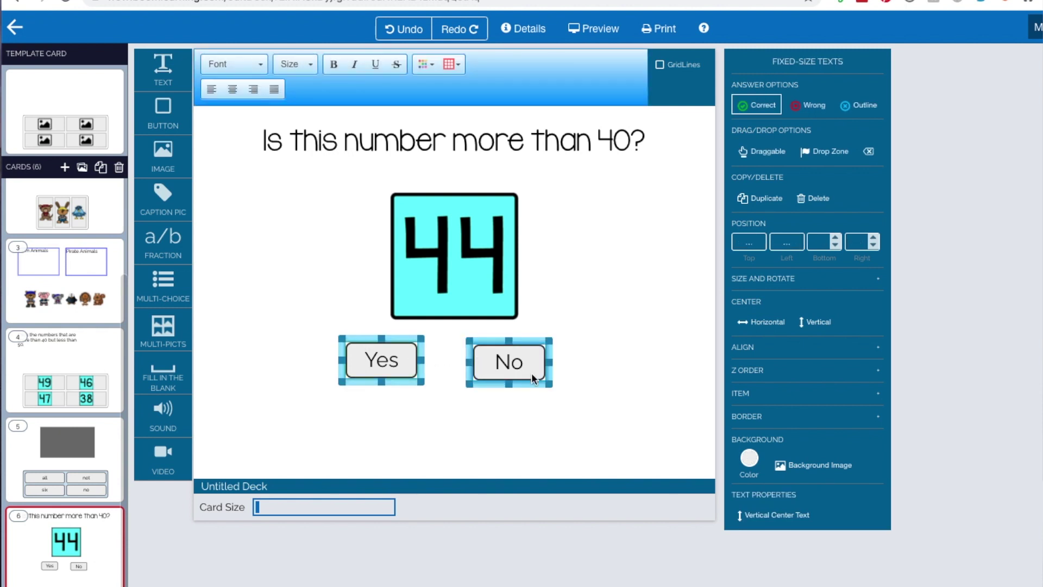
left_click(751, 351)
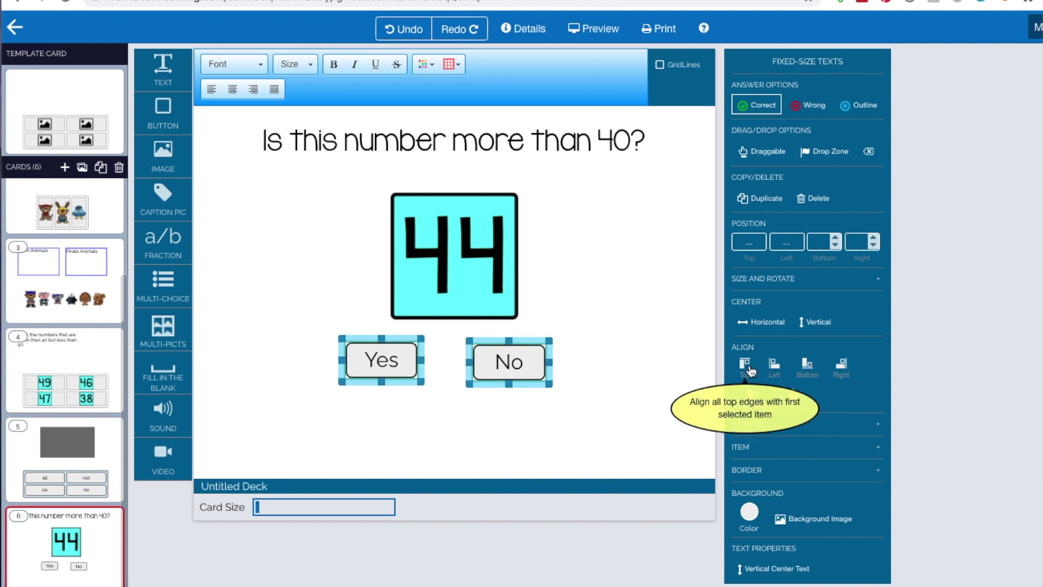
left_click(746, 364)
left_click(633, 360)
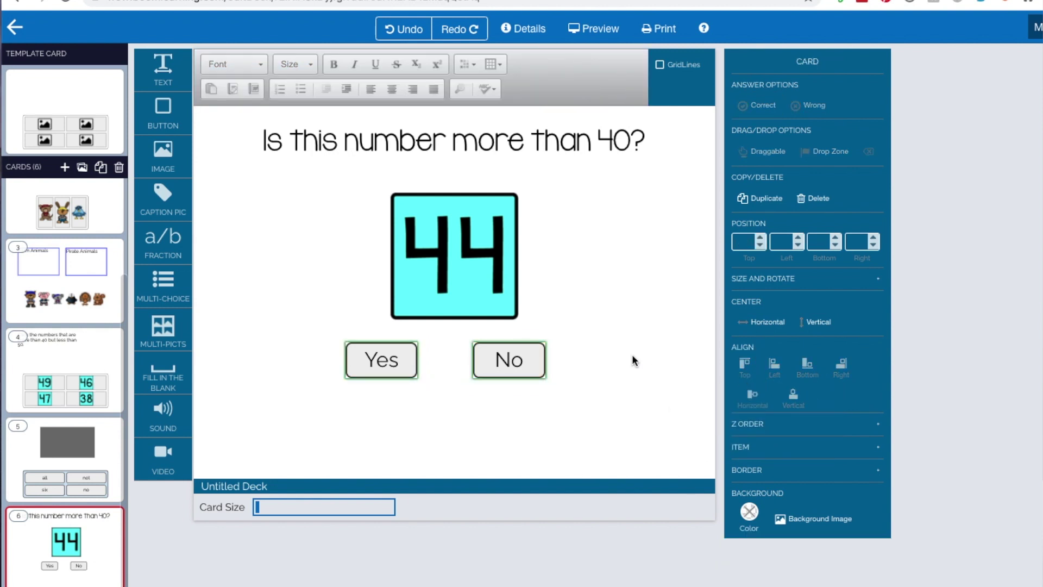
left_click(401, 343)
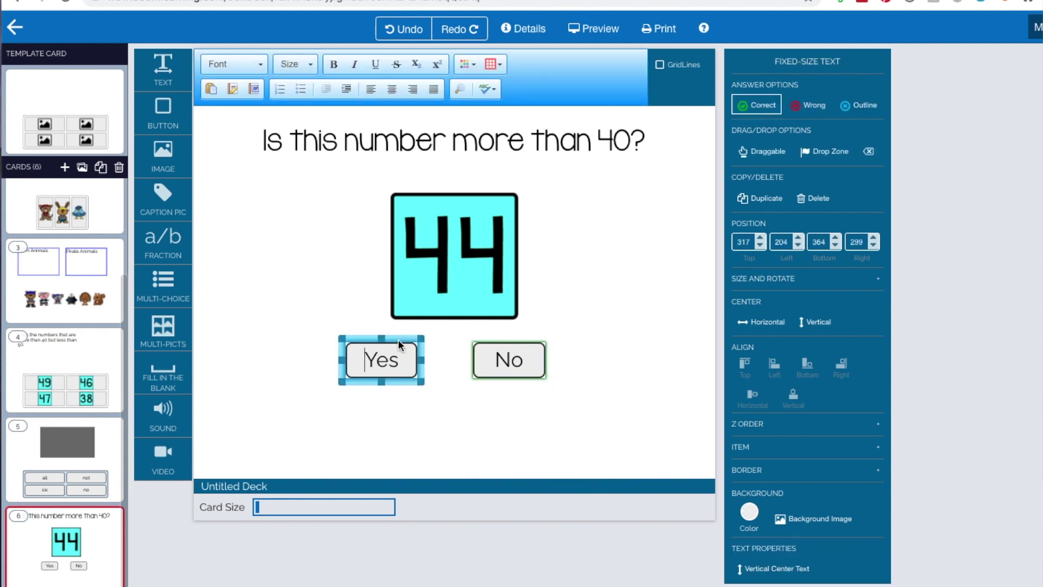
left_click_drag(399, 341, 416, 341)
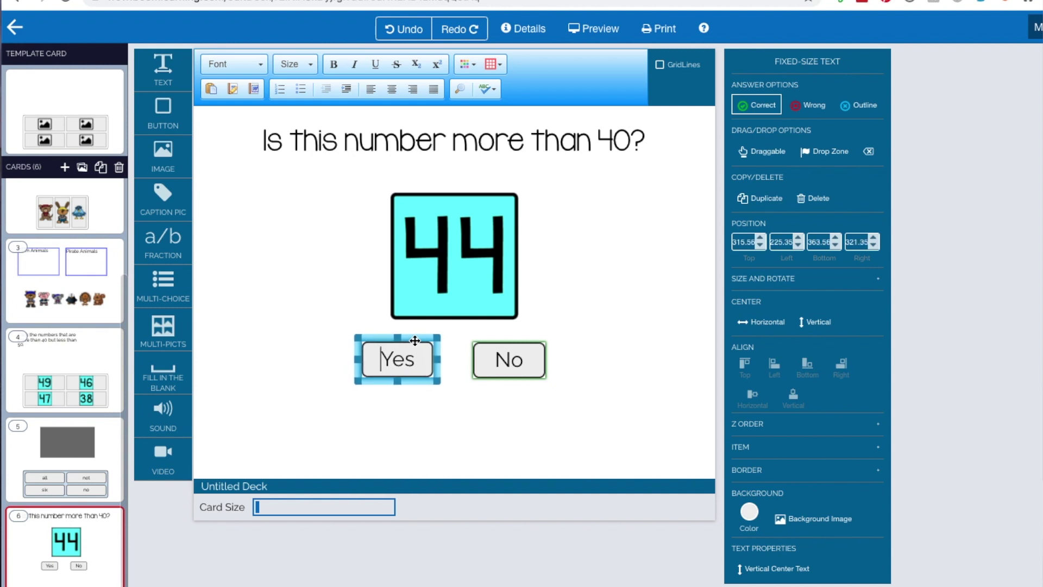
left_click(454, 332)
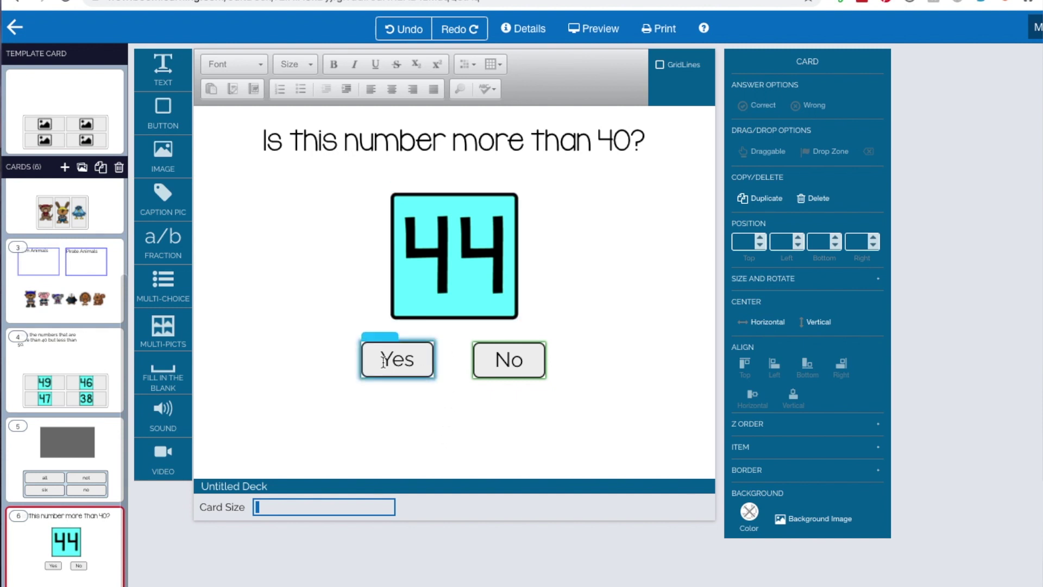
- Mark the No button as the wrong answer and preview the card
left_click(538, 345)
left_click(509, 381)
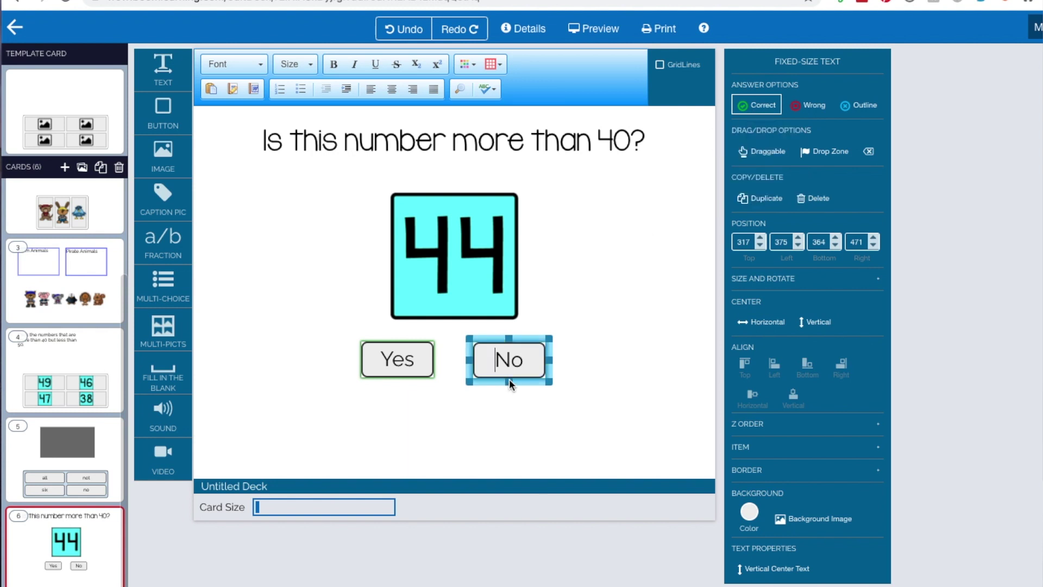
left_click(810, 105)
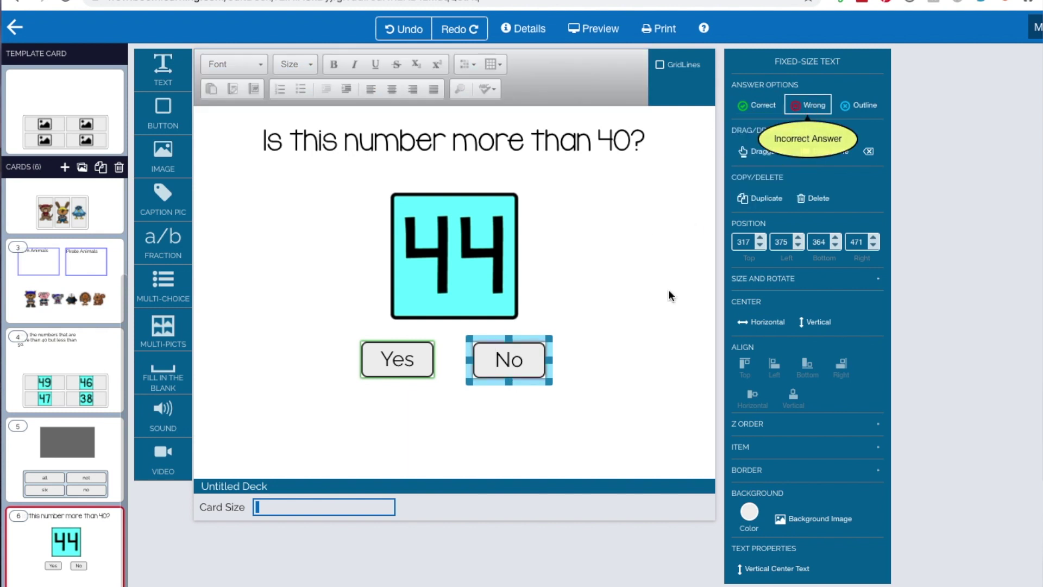
left_click(612, 307)
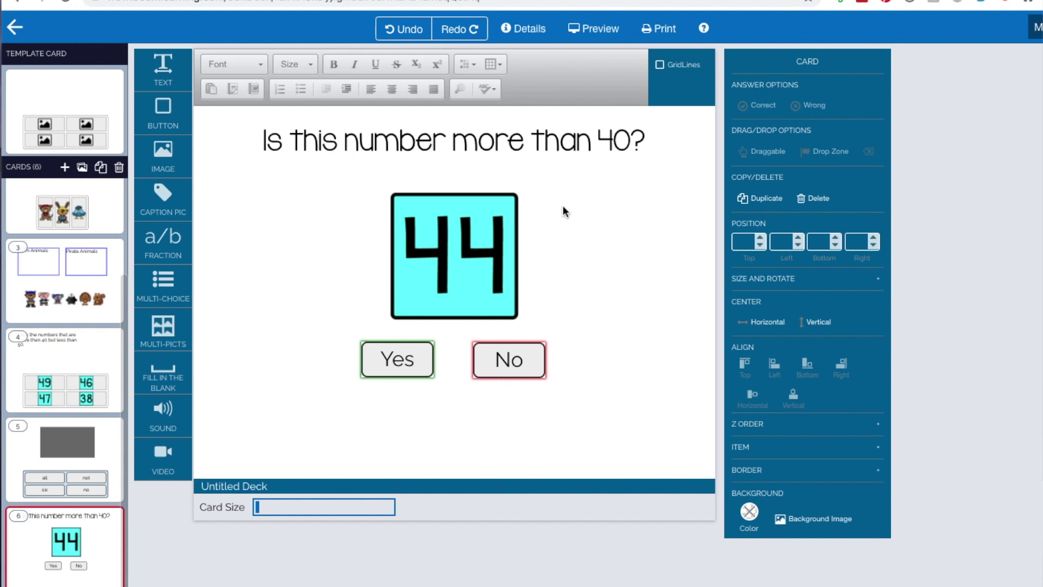
left_click(594, 28)
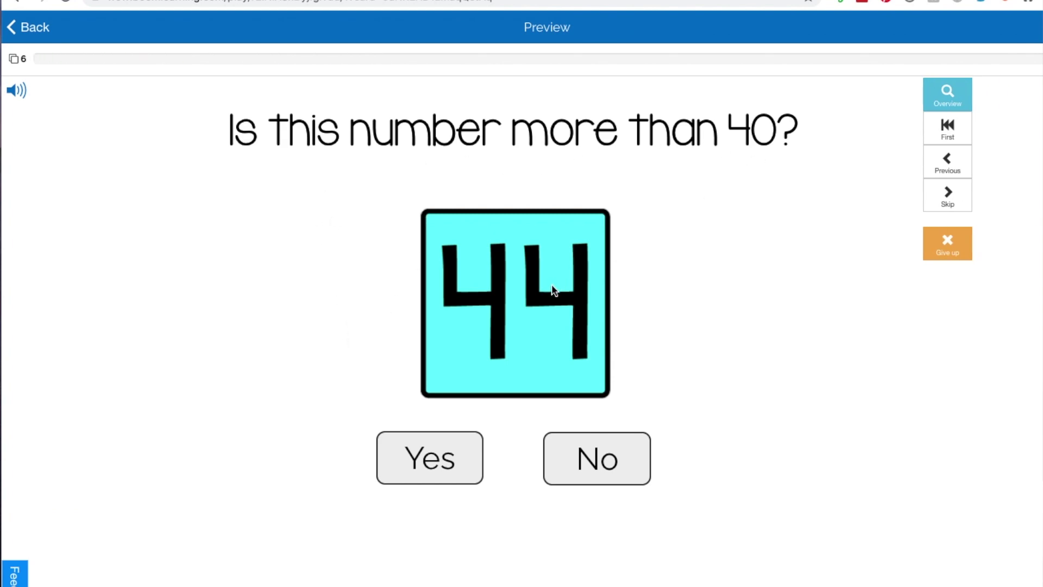
left_click(442, 446)
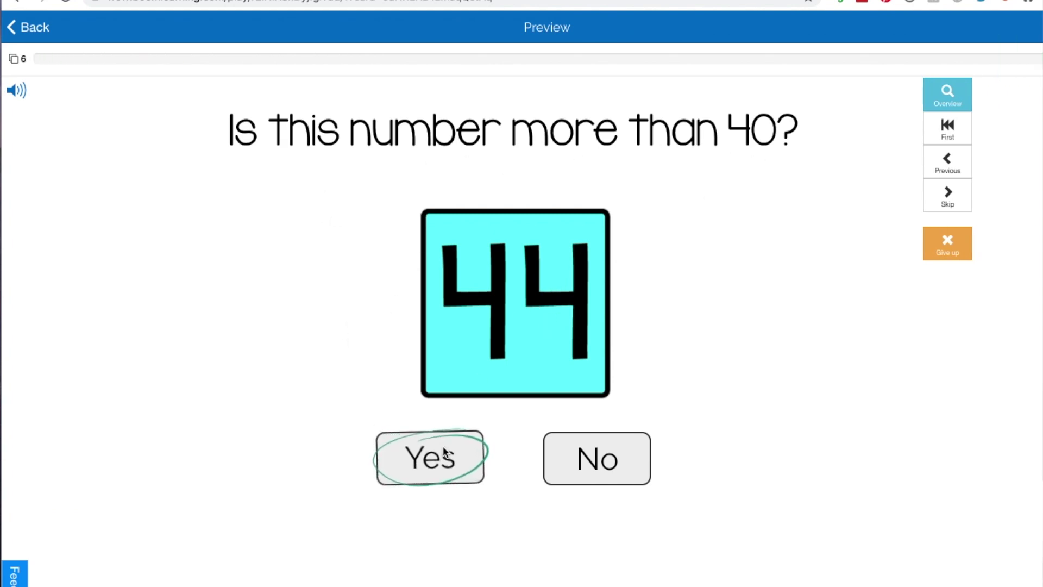
left_click(30, 28)
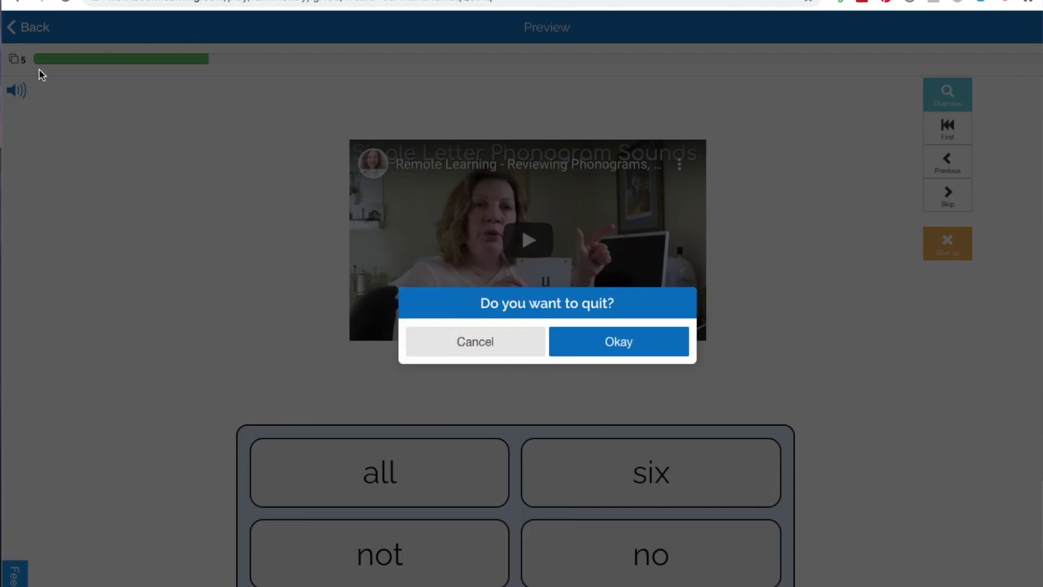
left_click(630, 344)
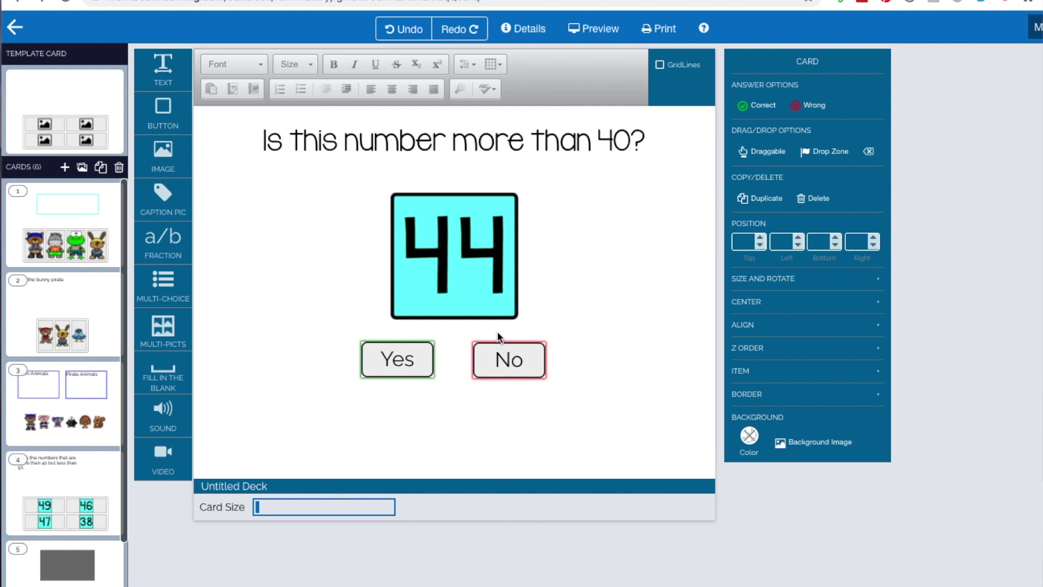
left_click(495, 347)
left_click(421, 363)
left_click(421, 364)
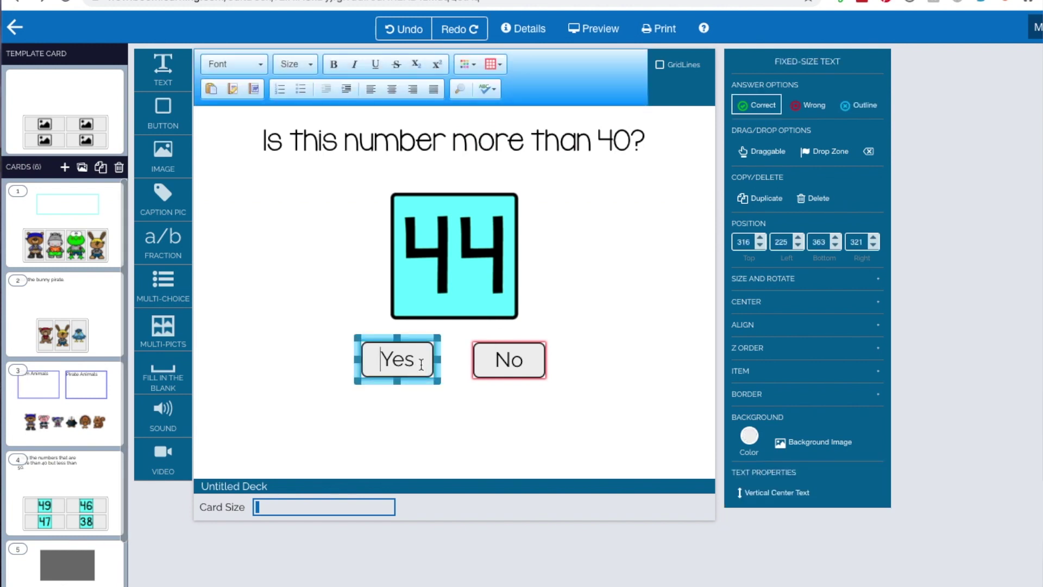
- Give both the Yes and No buttons a cyan background colour
left_click(749, 436)
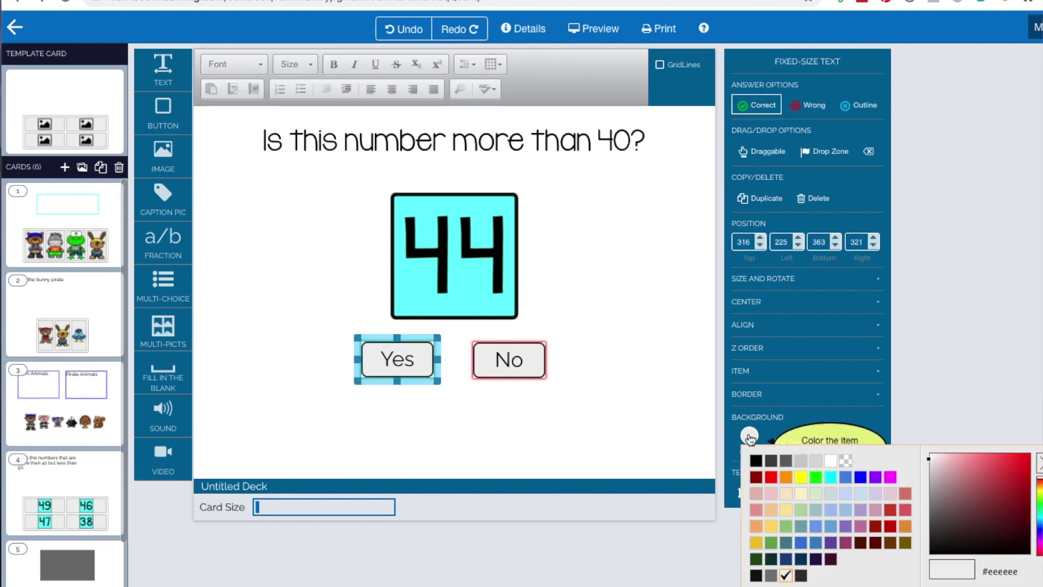
left_click(832, 481)
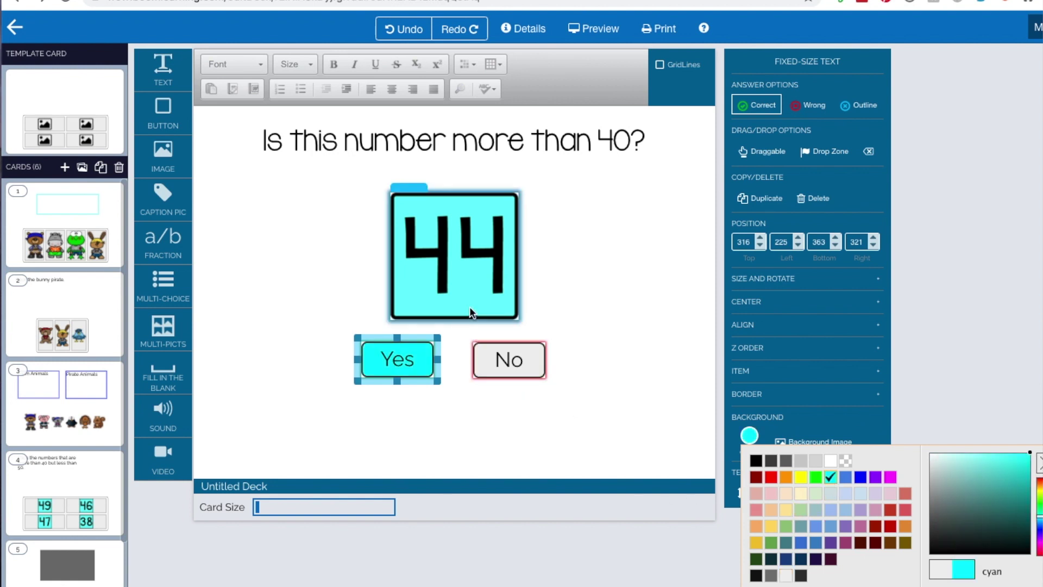
left_click(531, 363)
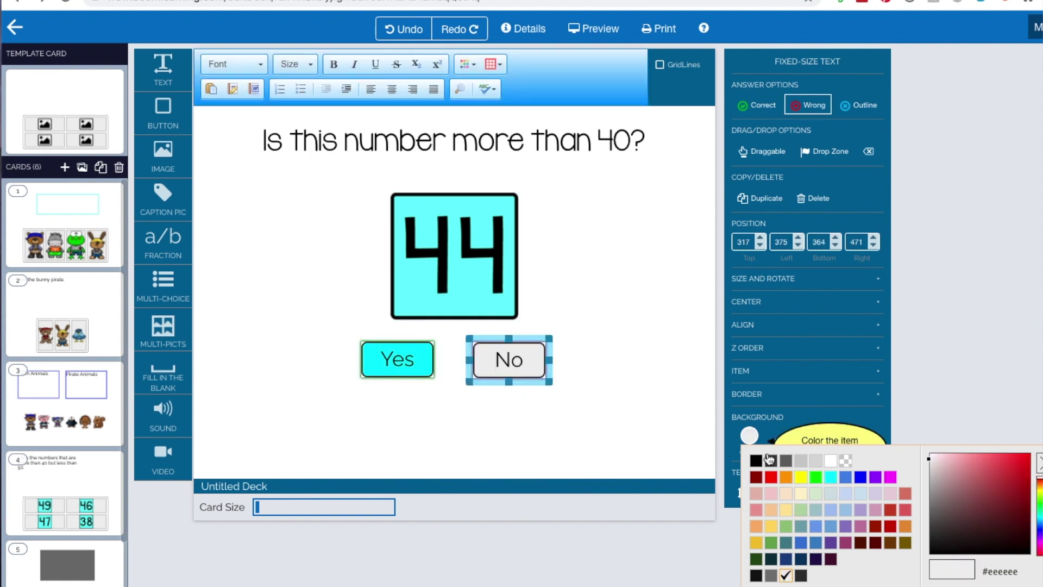
left_click(832, 479)
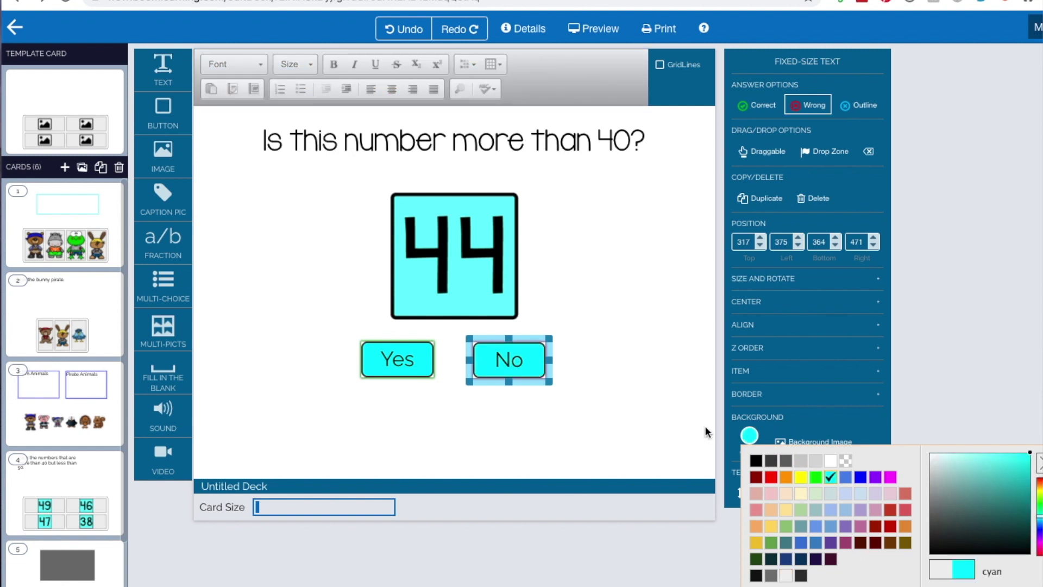
left_click(617, 378)
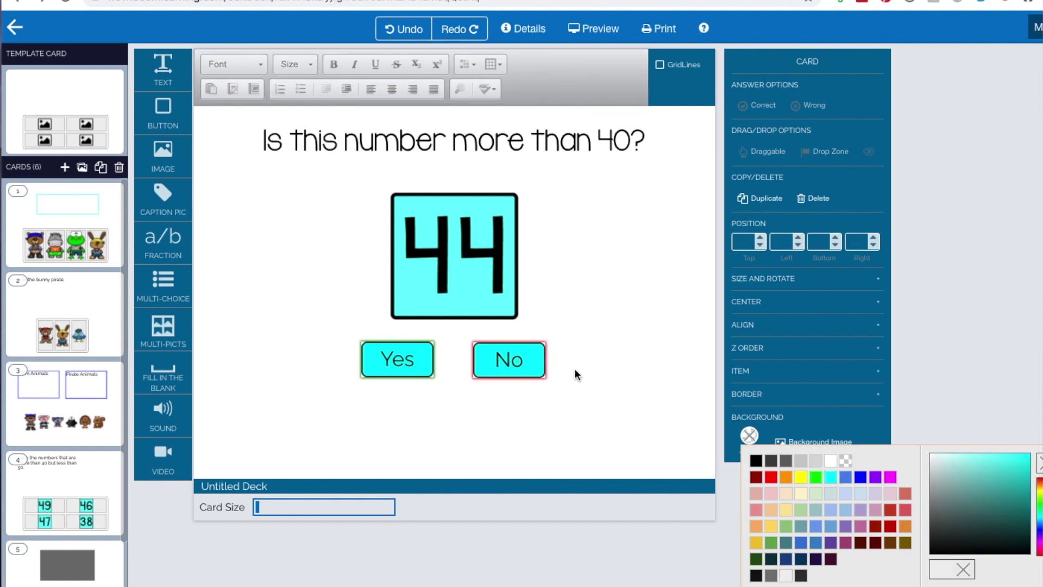
- Preview card 6, answer Yes to confirm it is marked correct, and exit the preview
left_click(589, 31)
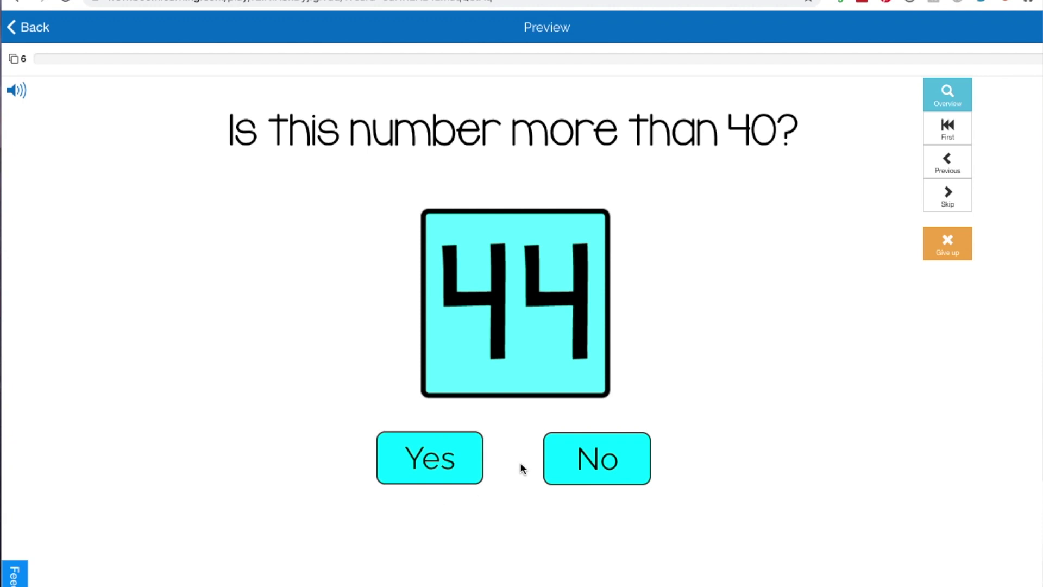
left_click(448, 460)
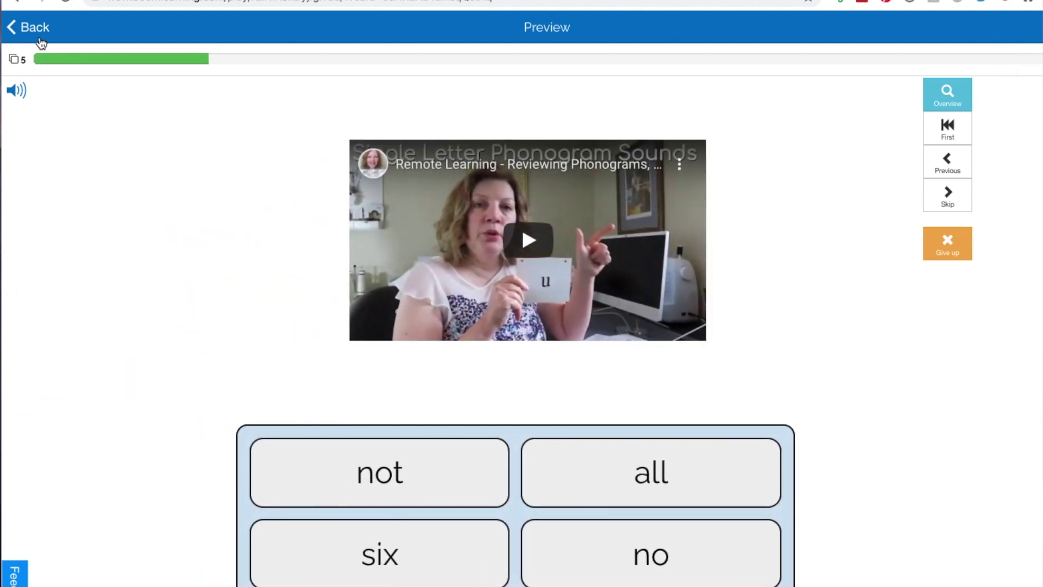
left_click(37, 34)
left_click(568, 338)
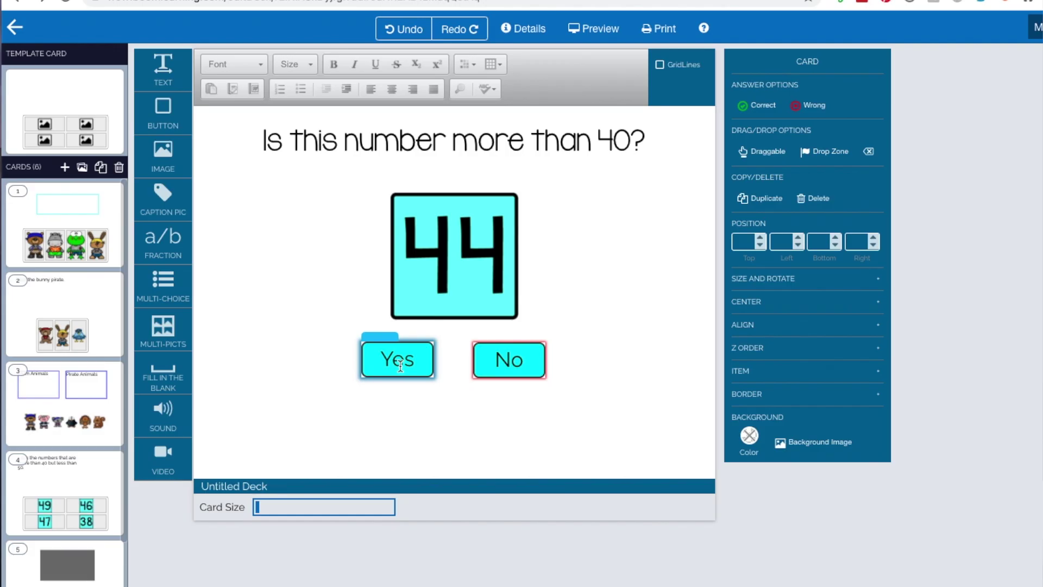
left_click(425, 287)
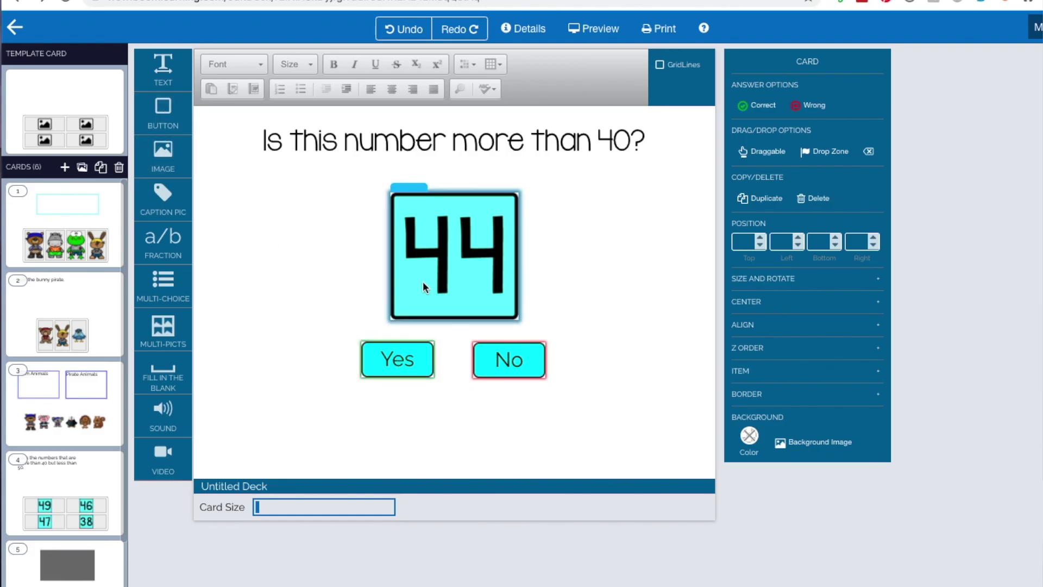